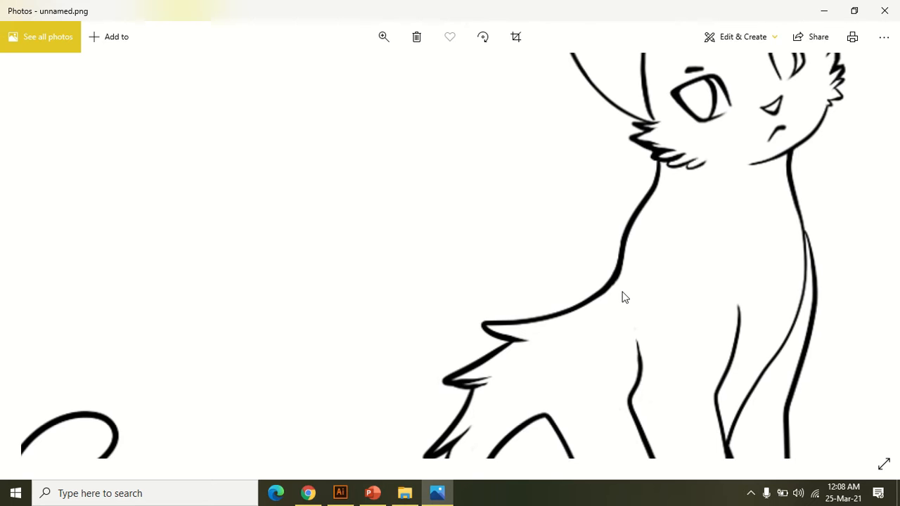
Examine the varying line thickness along the neck, back and fur of the cat drawing unnamed.png
scroll(621, 295, "up", 4)
scroll(438, 297, "down", 2)
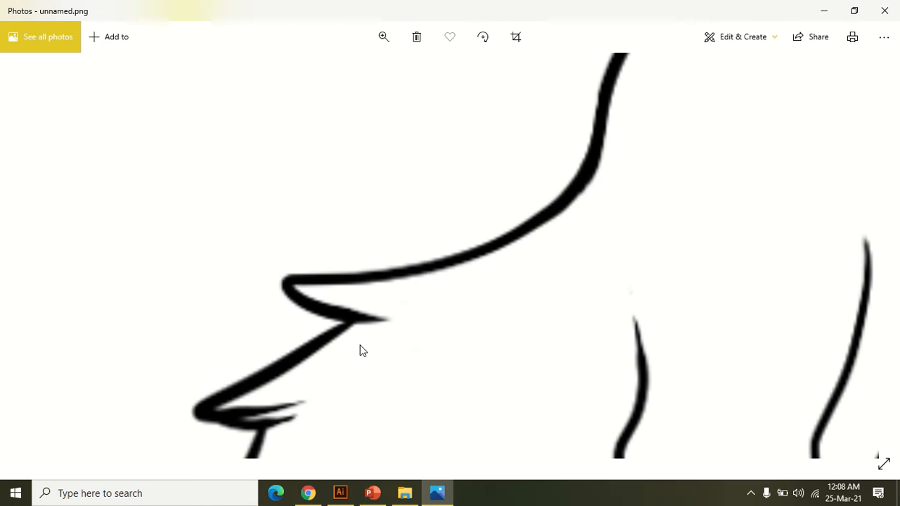
scroll(389, 295, "down", 2)
scroll(389, 295, "down", 3)
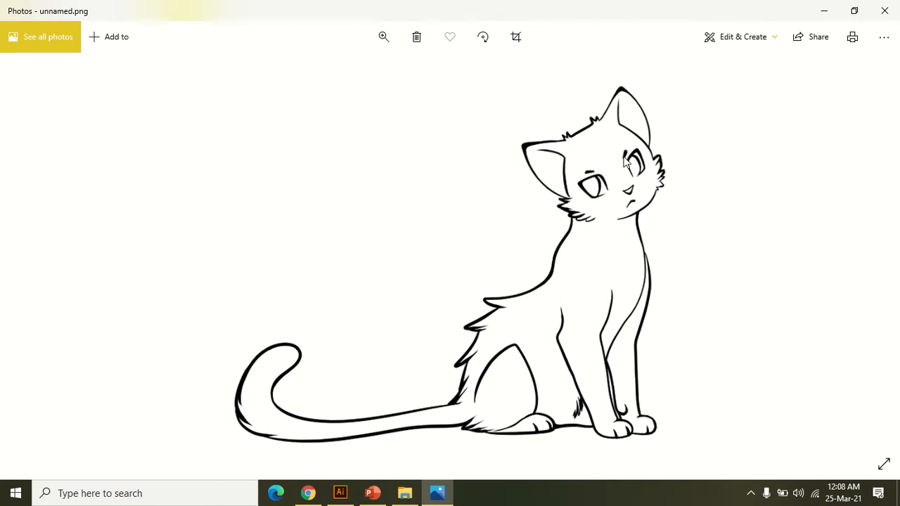
scroll(565, 299, "up", 5)
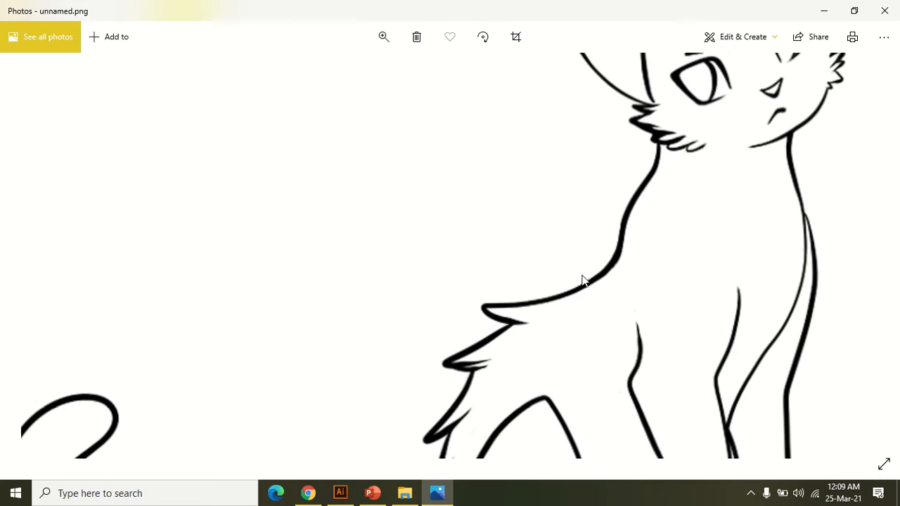
scroll(341, 298, "down", 1)
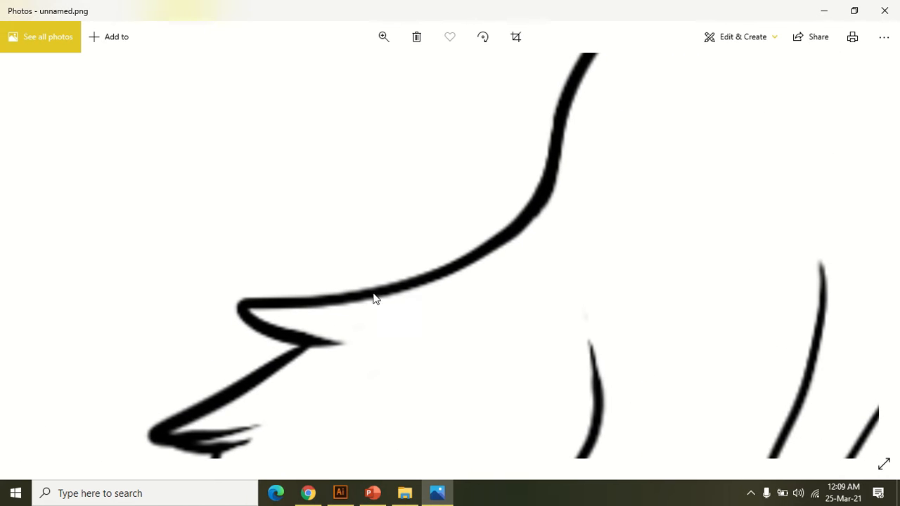
scroll(501, 285, "down", 5)
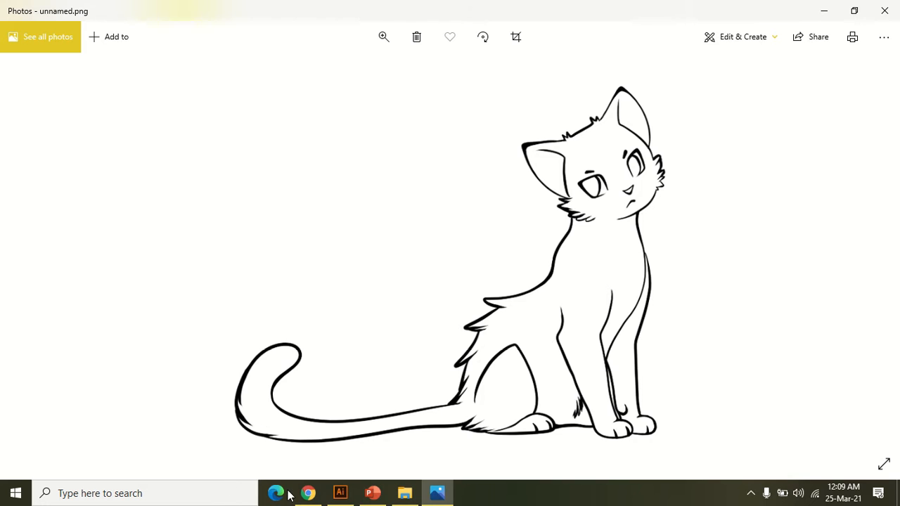
Switch to Illustrator and place unnamed.png from the Download folder in the upper-left part of the artboard
mouse_move(340, 492)
left_click(374, 450)
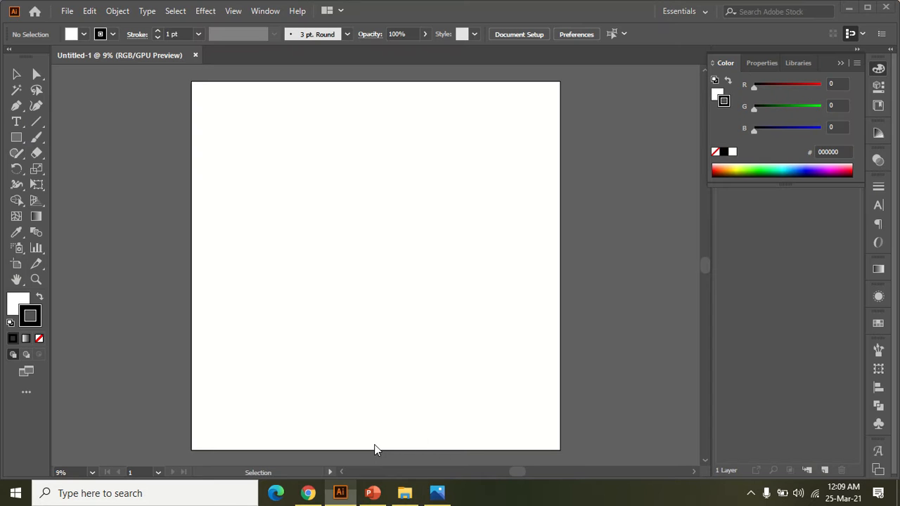
left_click(67, 11)
left_click(157, 225)
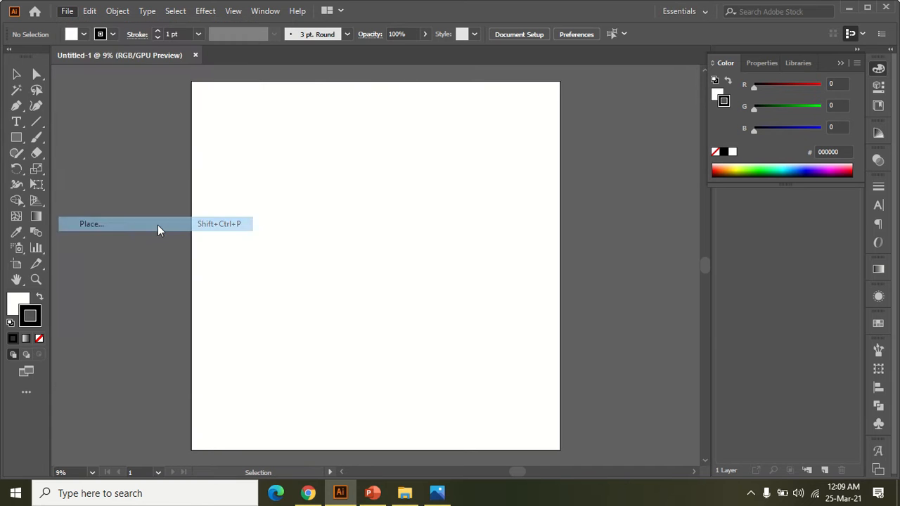
scroll(73, 139, "up", 3)
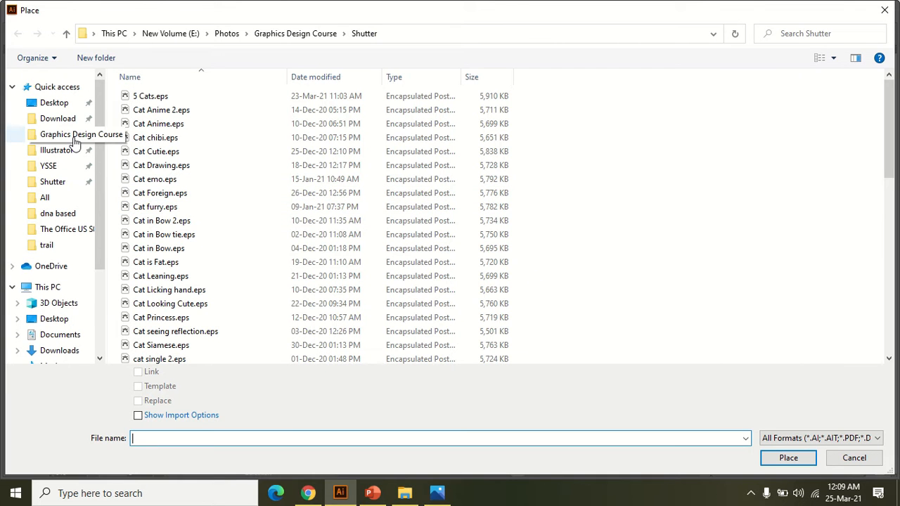
left_click(70, 119)
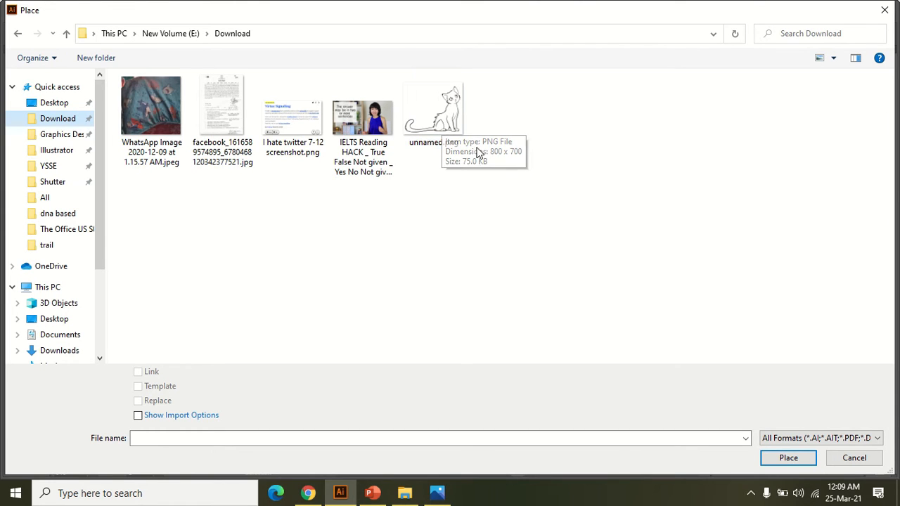
double_click(430, 127)
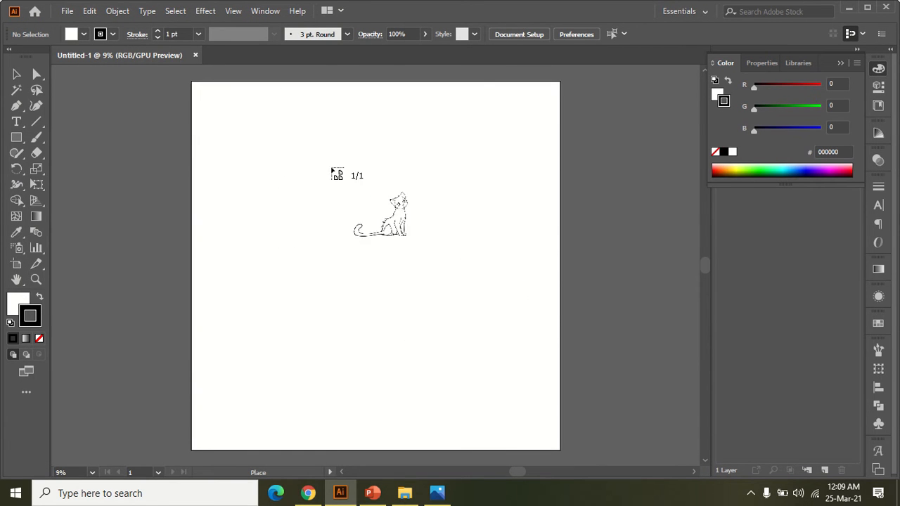
left_click(262, 130)
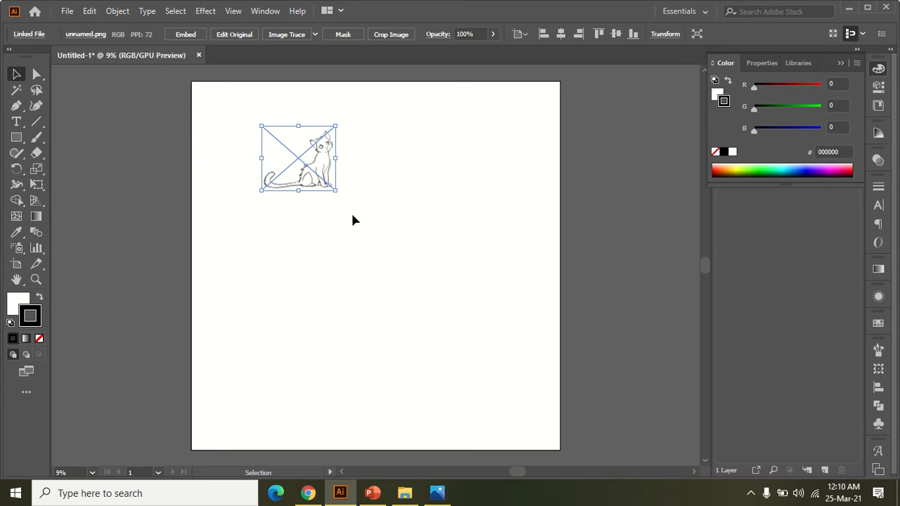
Move the placed cat image toward the middle of the artboard and deselect it
left_click(376, 258)
left_click_drag(345, 186, 406, 254)
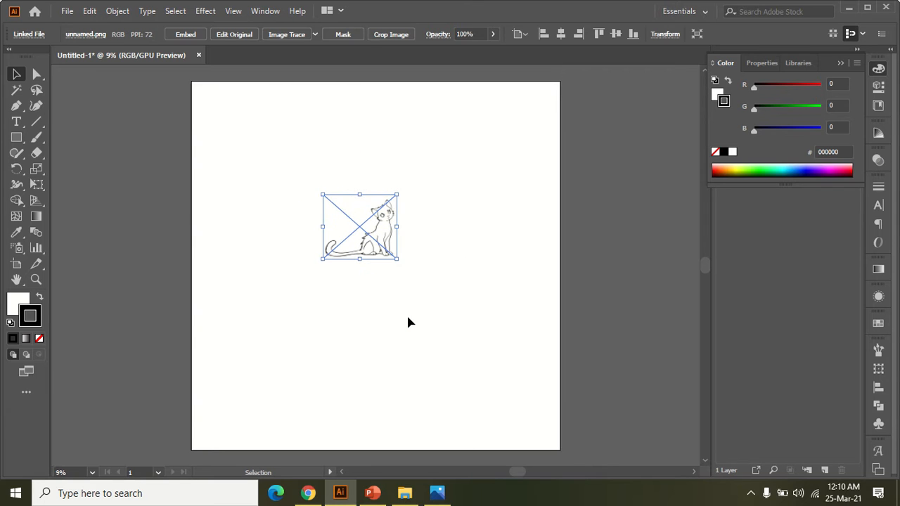
left_click(408, 324)
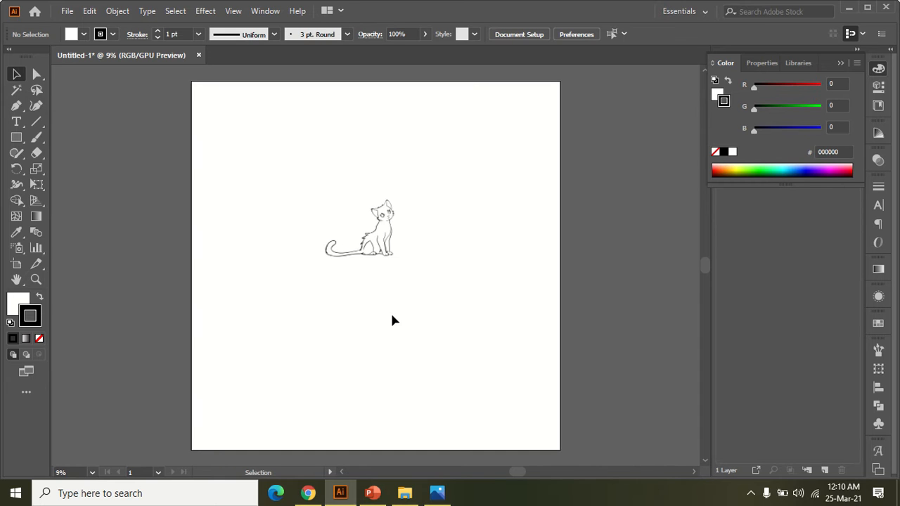
Try enlarging the cat image from its lower-right corner without constraining its proportions, and undo the resize
left_click(377, 226)
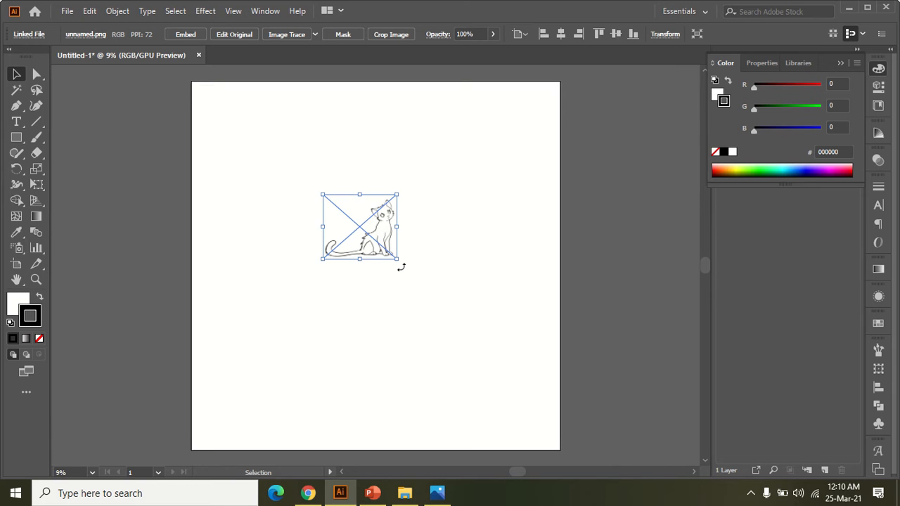
left_click_drag(397, 259, 520, 354)
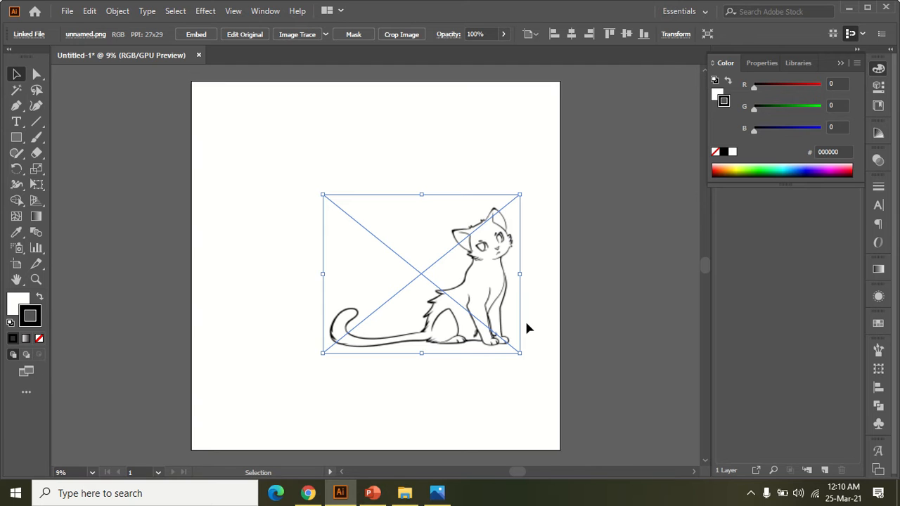
key("ctrl+z")
key("ctrl+z")
key("ctrl+z")
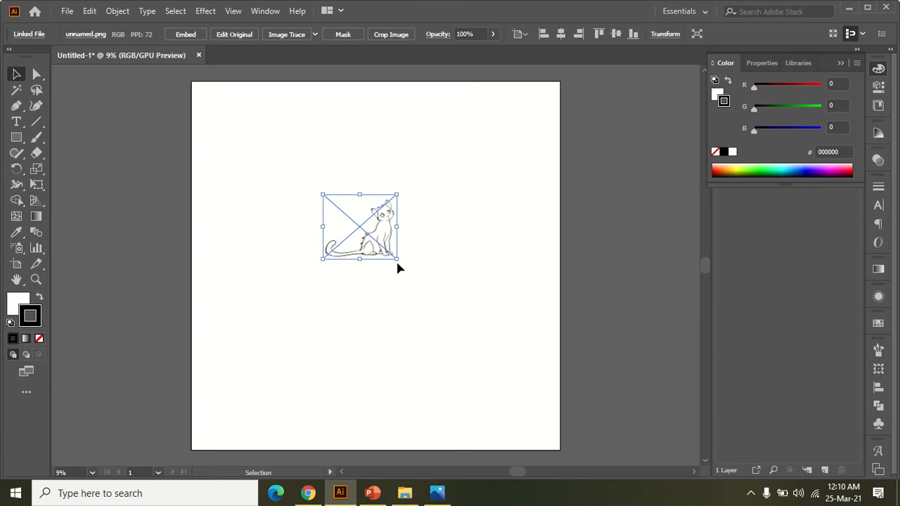
Enlarge the cat image proportionally to nearly the artboard's full width and reposition it about midway down the artboard
key("shift")
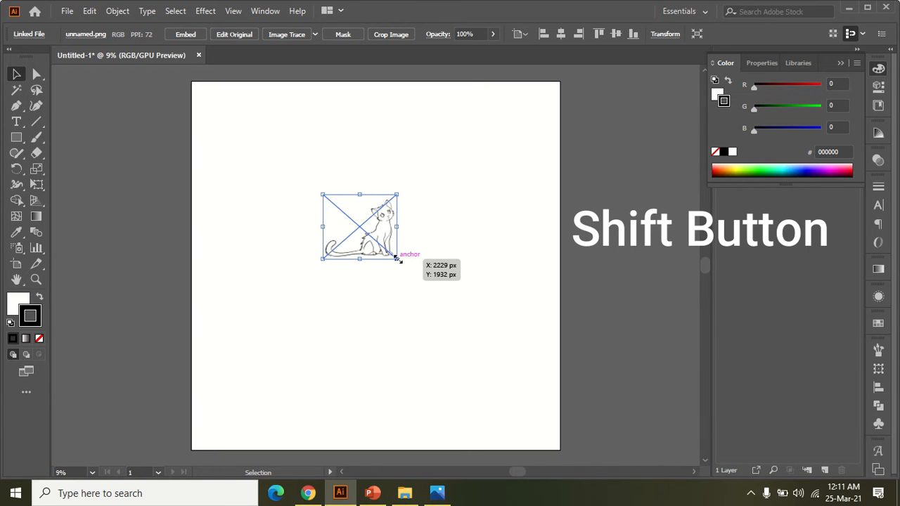
left_click_drag(398, 260, 557, 401)
left_click_drag(323, 195, 192, 82)
mouse_move(193, 402)
left_mouse_down()
mouse_move(173, 416)
mouse_move(190, 410)
left_mouse_up()
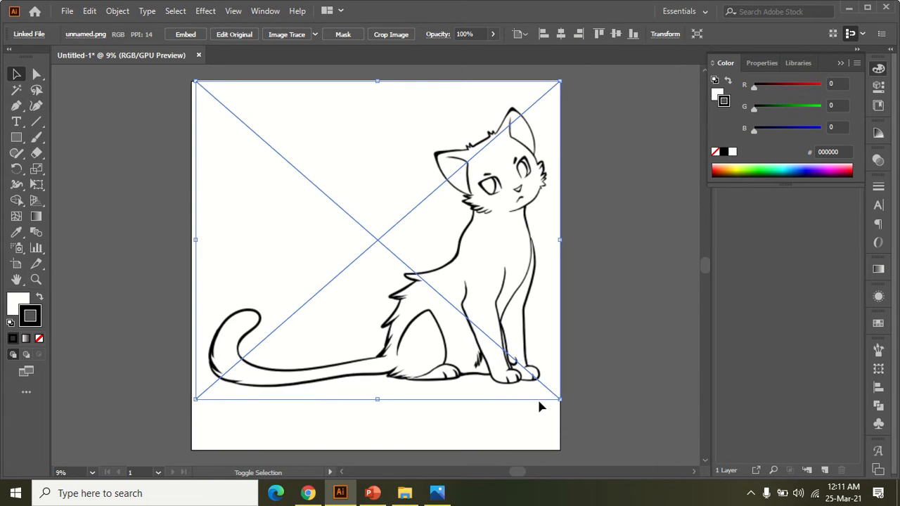
left_click_drag(560, 402, 553, 394)
left_click_drag(464, 275, 460, 304)
left_click_drag(416, 281, 406, 277)
left_click(589, 298)
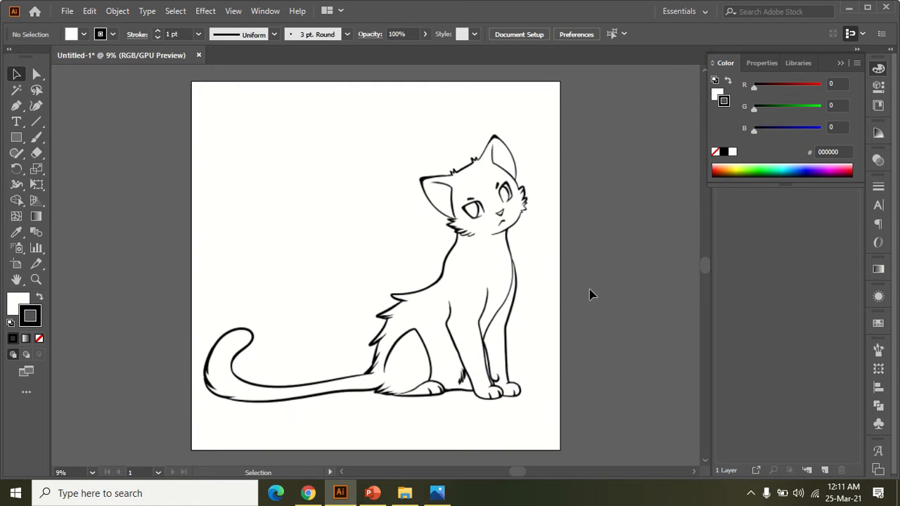
Try moving the unlocked cat image partly off the artboard's left edge, and undo the move
left_click(465, 225)
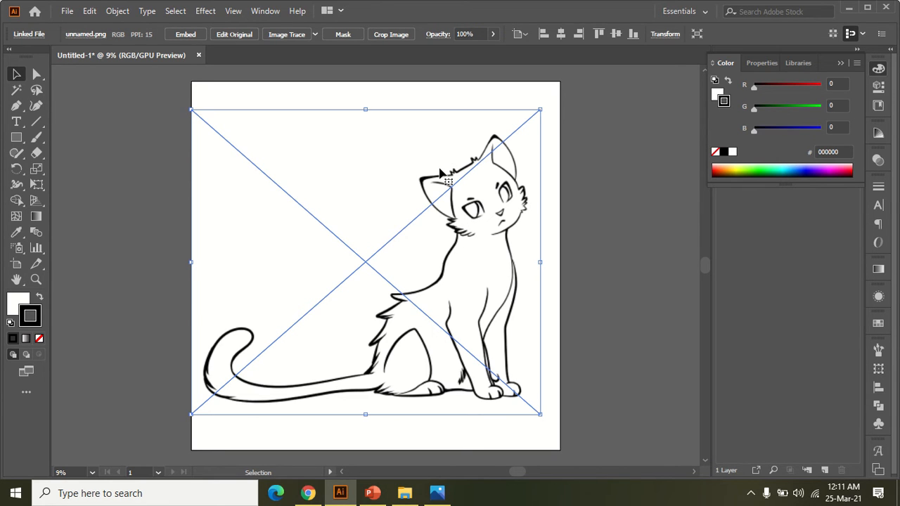
left_click_drag(404, 231, 344, 219)
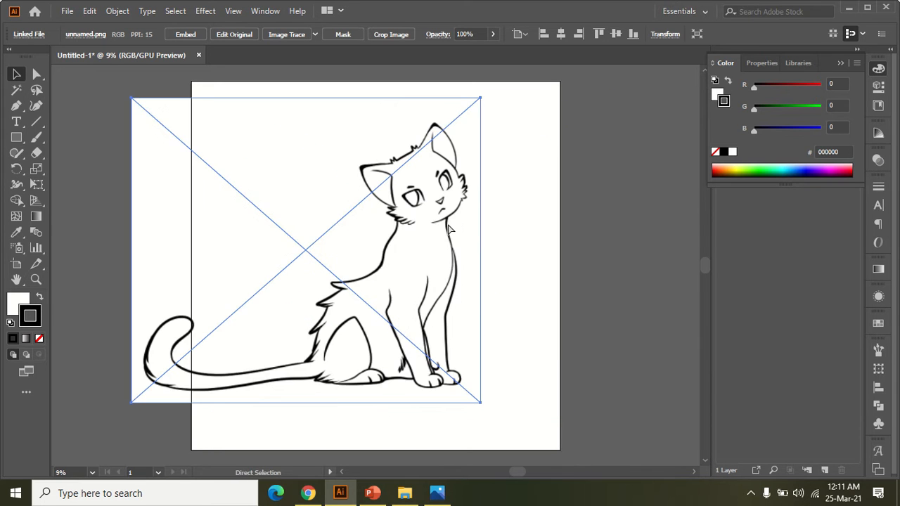
key("ctrl+z")
key("ctrl+z")
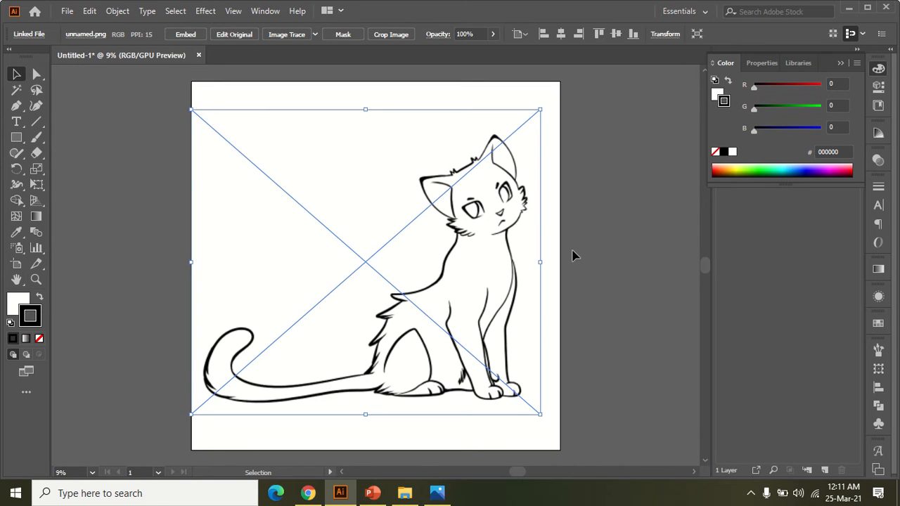
Lock the selected cat image on the artboard
left_click(117, 12)
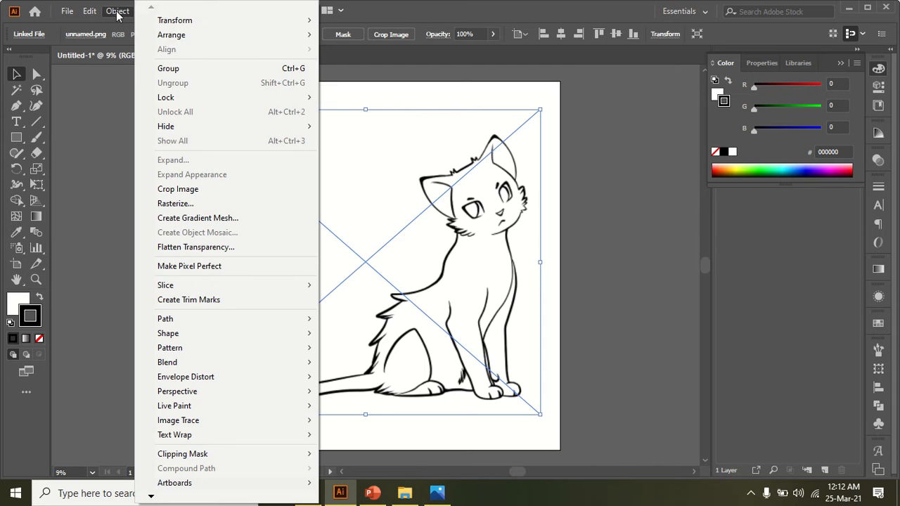
mouse_move(251, 98)
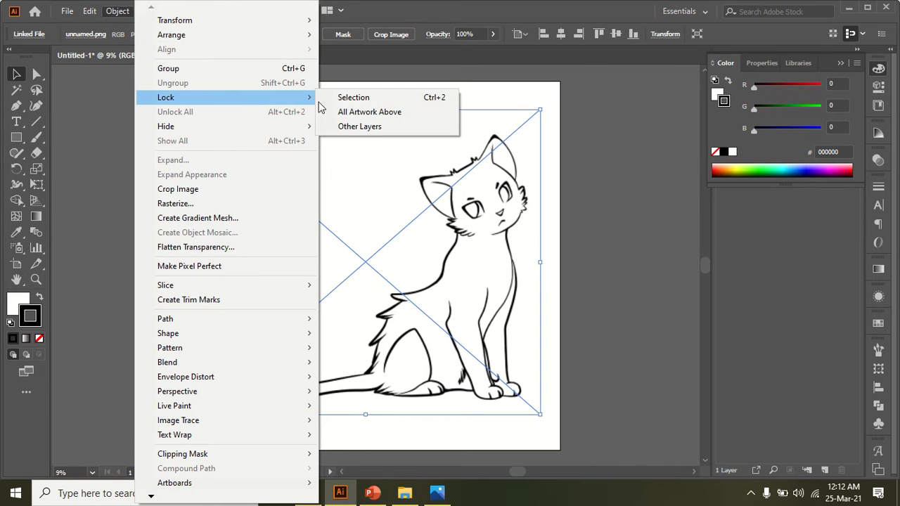
left_click(388, 103)
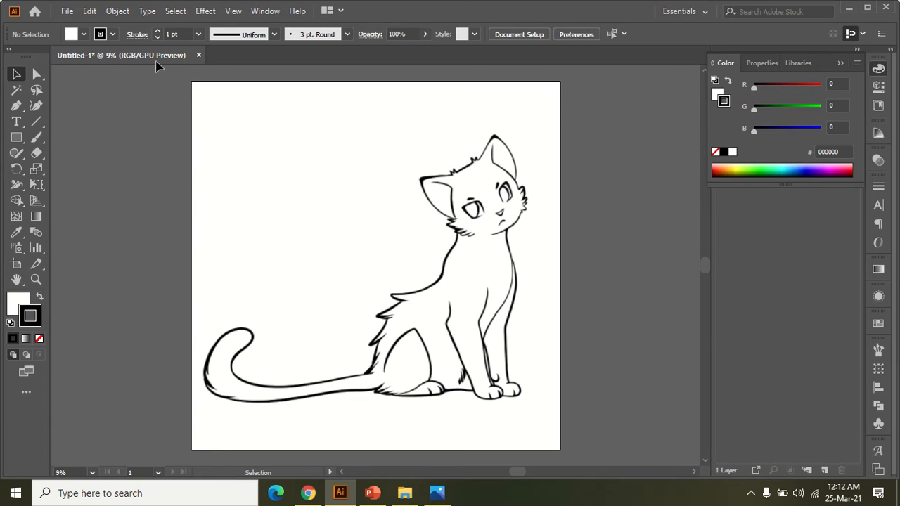
left_click(116, 11)
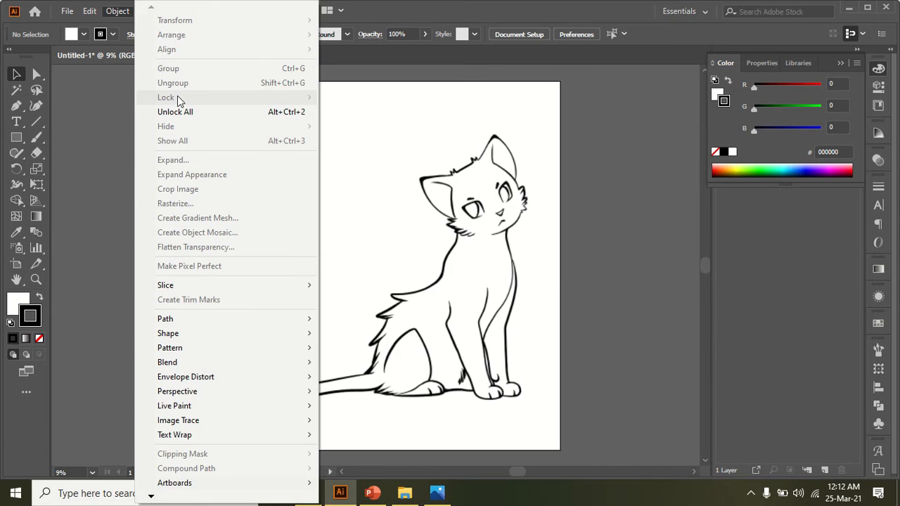
left_click(617, 161)
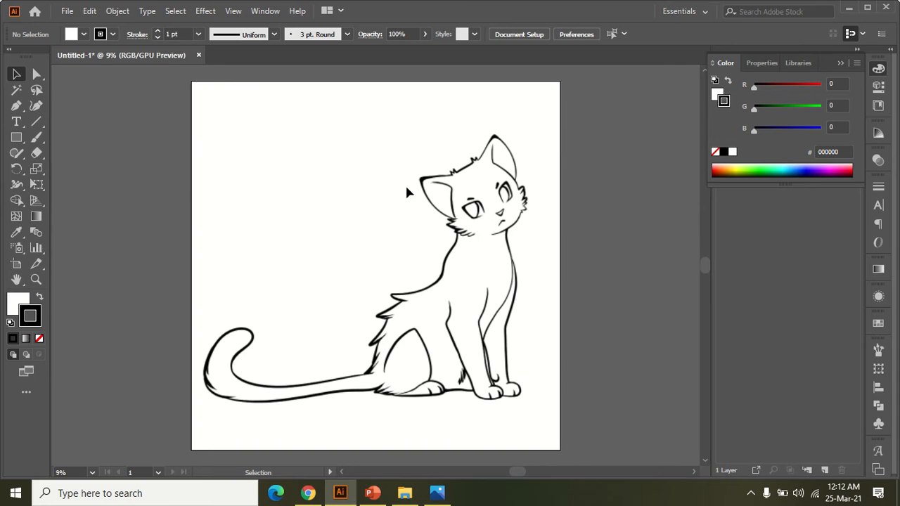
Unlock all locked objects and try moving the cat image
left_click(117, 11)
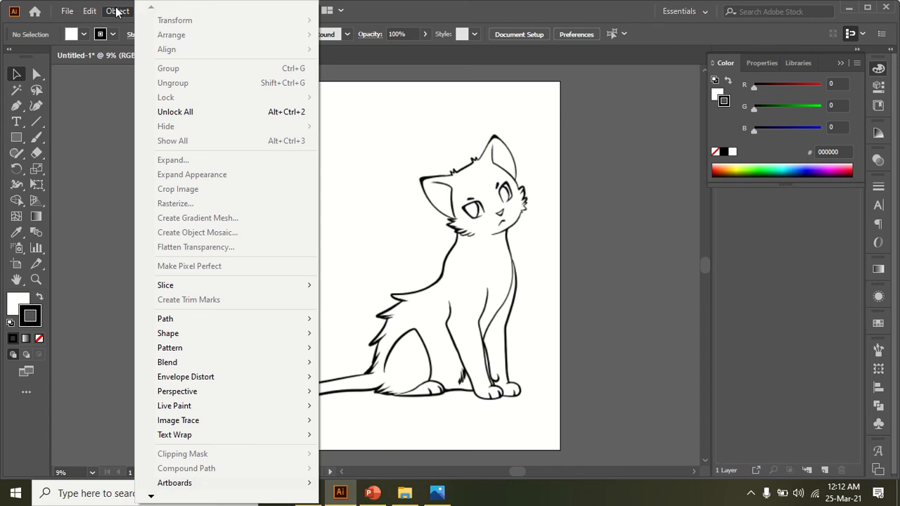
left_click(104, 14)
left_click(105, 14)
left_click(239, 112)
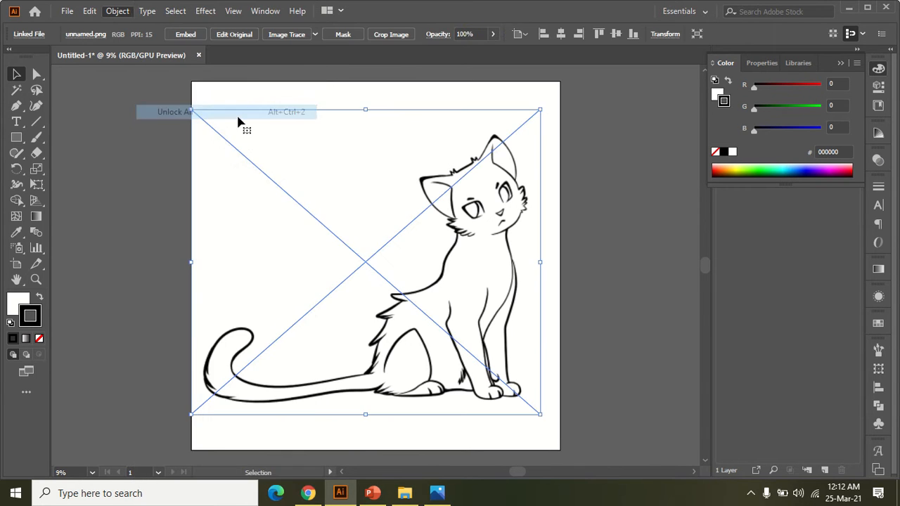
left_click_drag(498, 281, 411, 296)
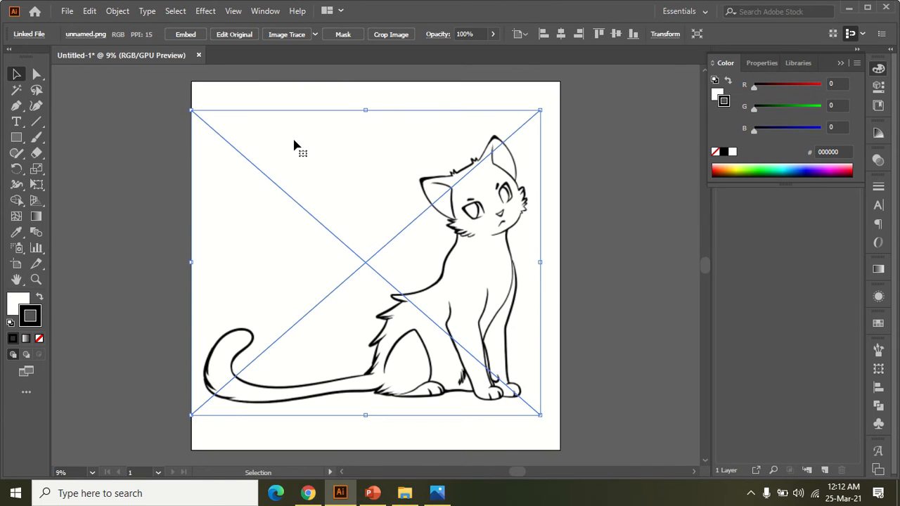
Lock the cat image again in its place on the artboard
key("a")
key("v")
left_click(118, 12)
mouse_move(198, 98)
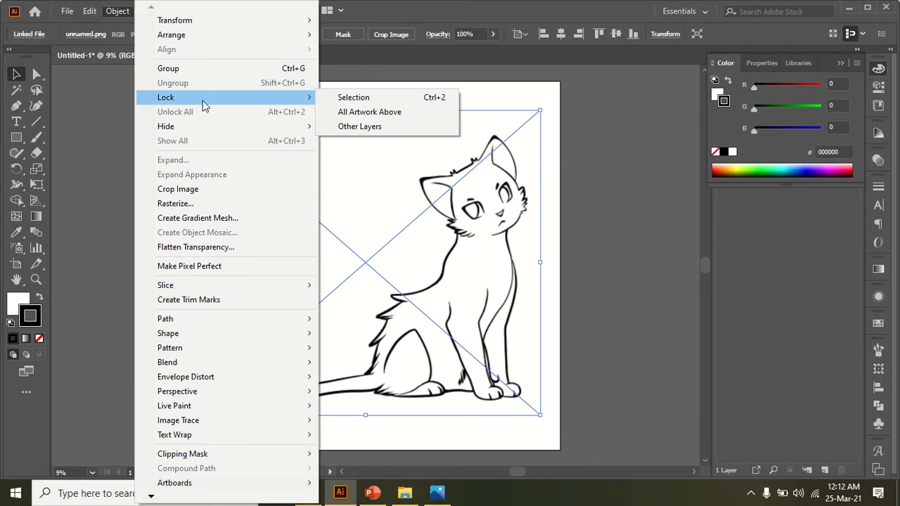
left_click(431, 103)
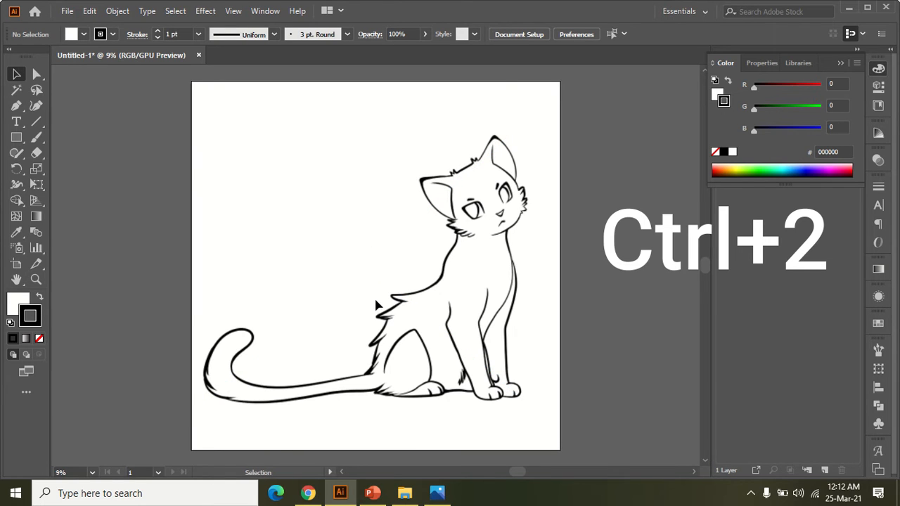
Zoom in to 25% on the cat's head and bring its ears and face into view
left_click(36, 279)
left_click(516, 186)
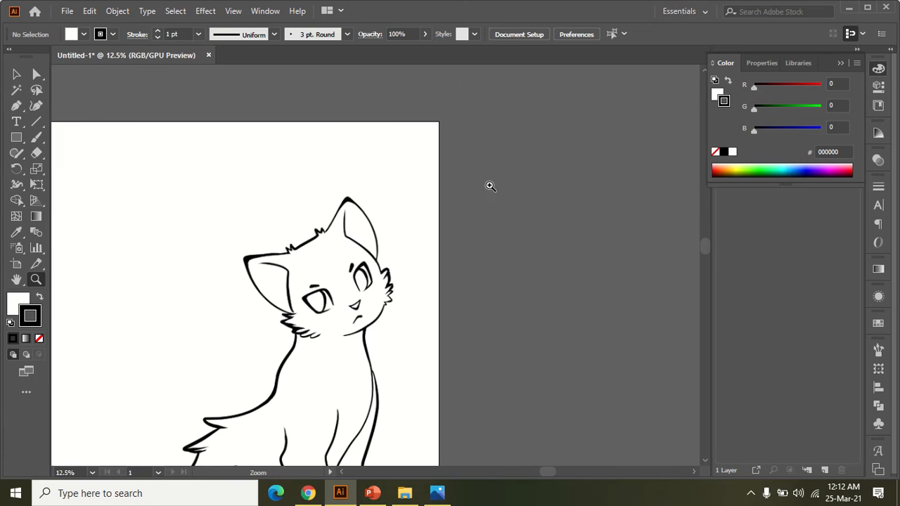
left_click(296, 309)
left_click(420, 196)
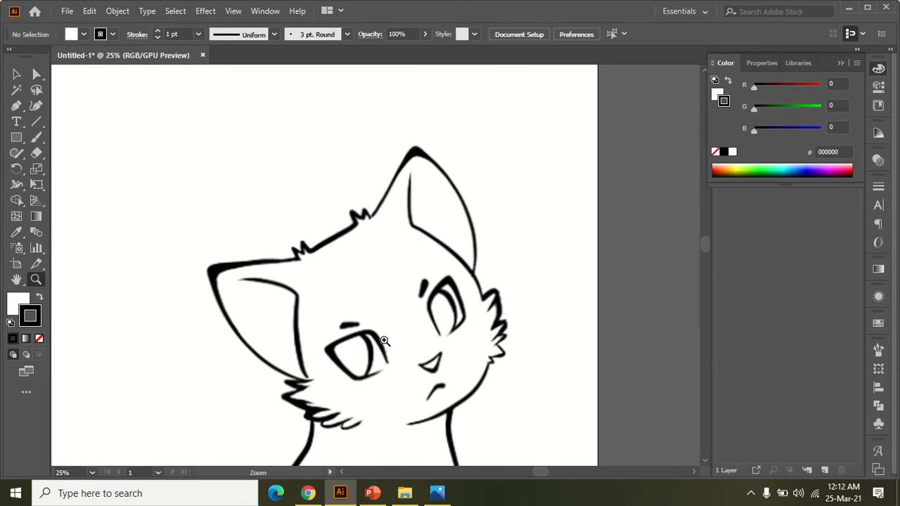
scroll(384, 342, "down", 1)
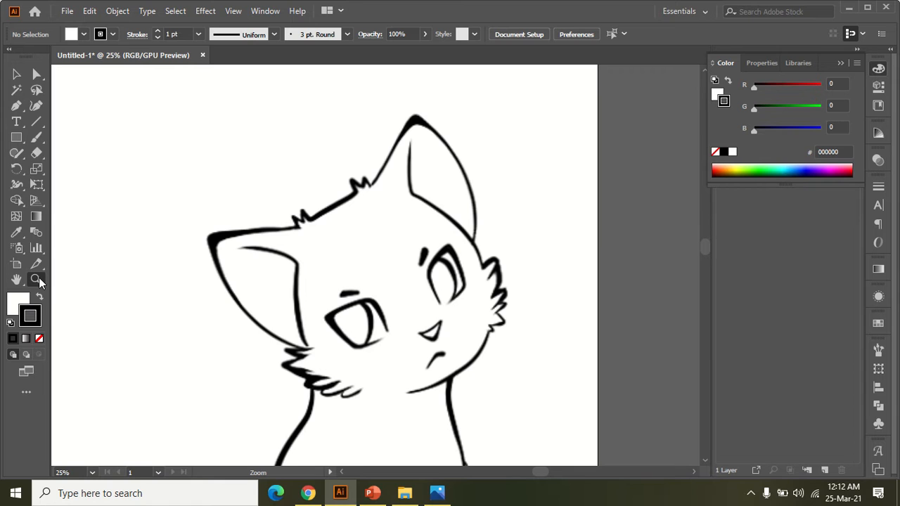
Activate the Pen tool and inspect the current white fill and black stroke in turn, leaving the stroke active
left_click(18, 75)
scroll(313, 301, "down", 1)
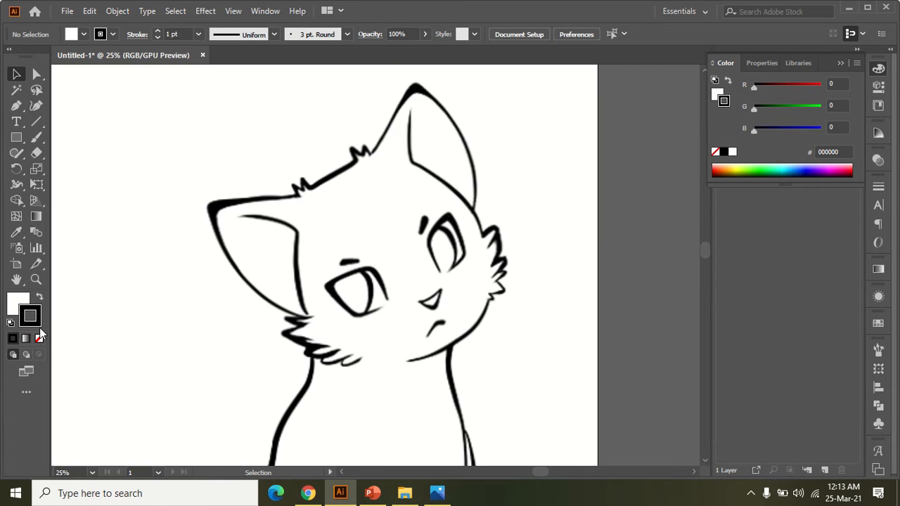
left_click(23, 302)
left_click(35, 318)
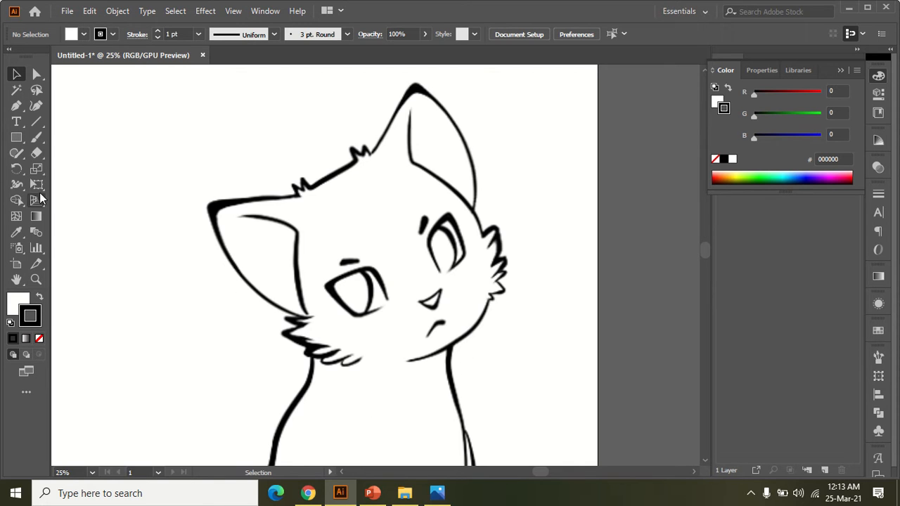
left_click(20, 108)
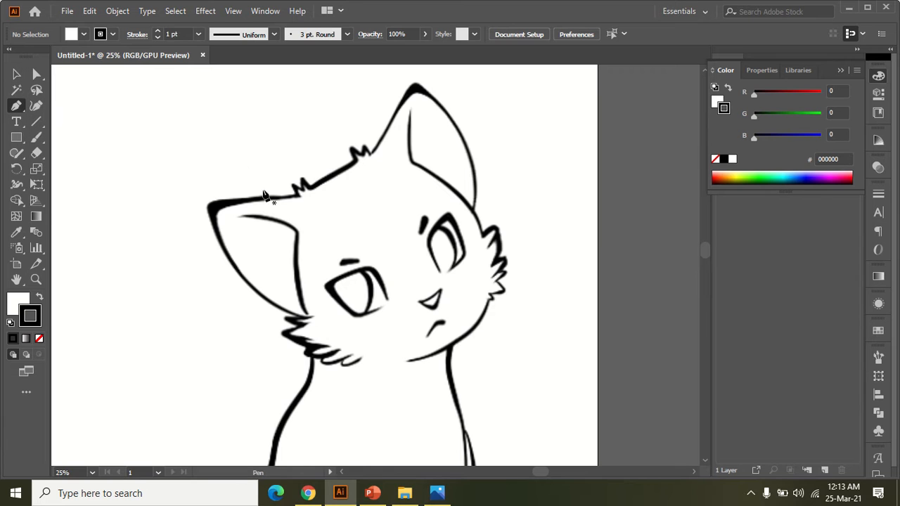
left_click(21, 307)
left_click(33, 321)
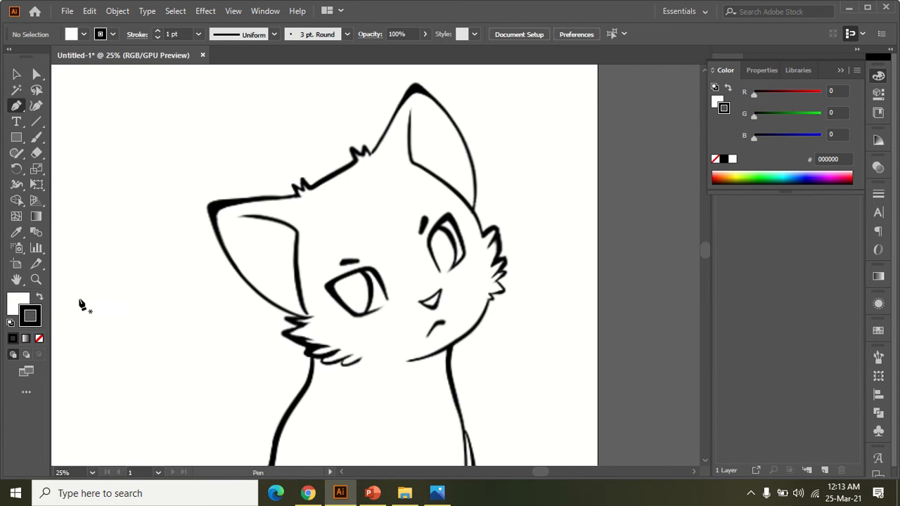
left_click(19, 302)
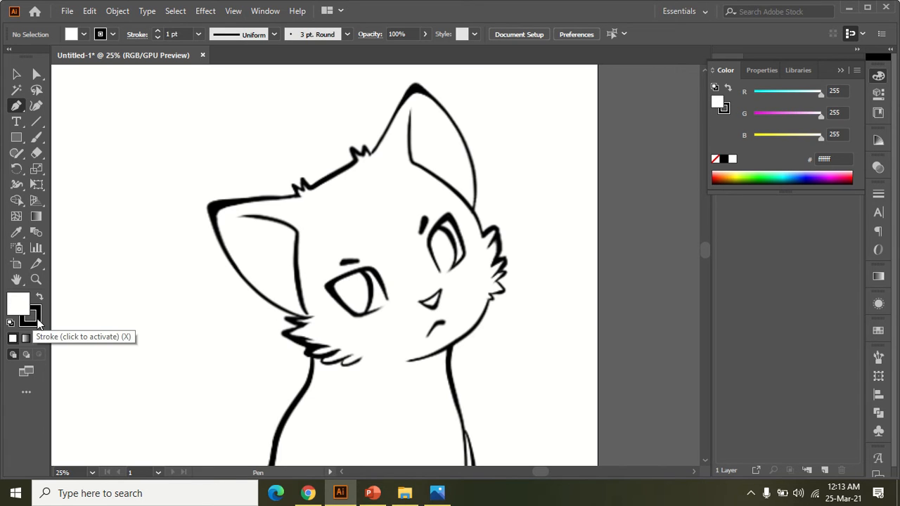
left_click(38, 321)
scroll(499, 287, "down", 2)
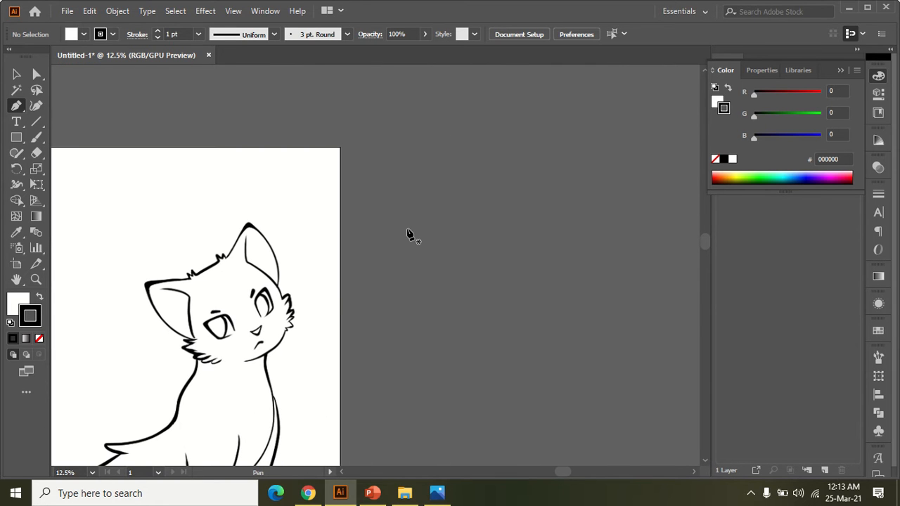
left_click(13, 305)
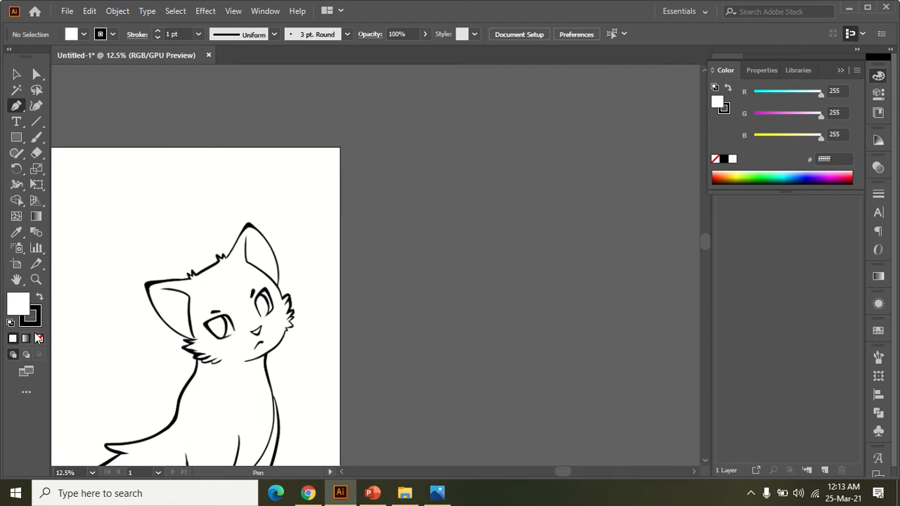
left_click(37, 324)
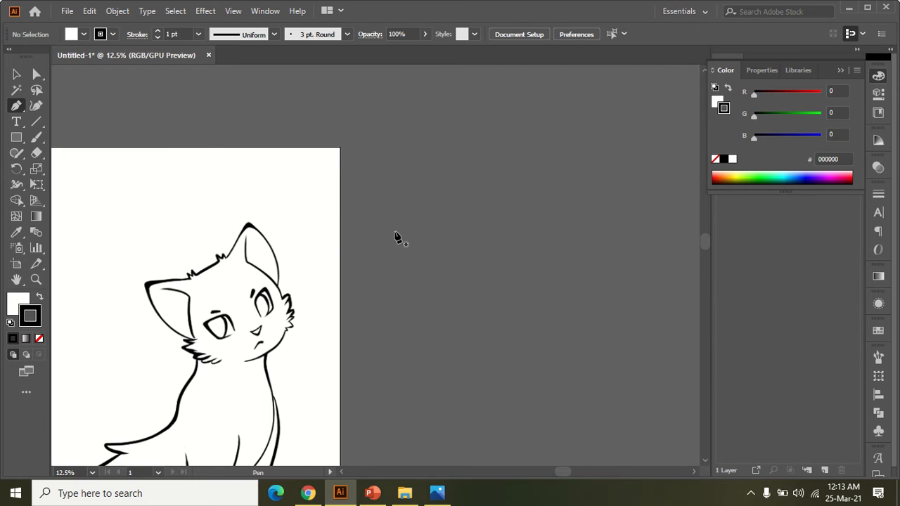
Draw a straight horizontal line with two anchor points on the empty canvas beside the artboard and end the path
left_click(412, 209)
left_click(621, 208)
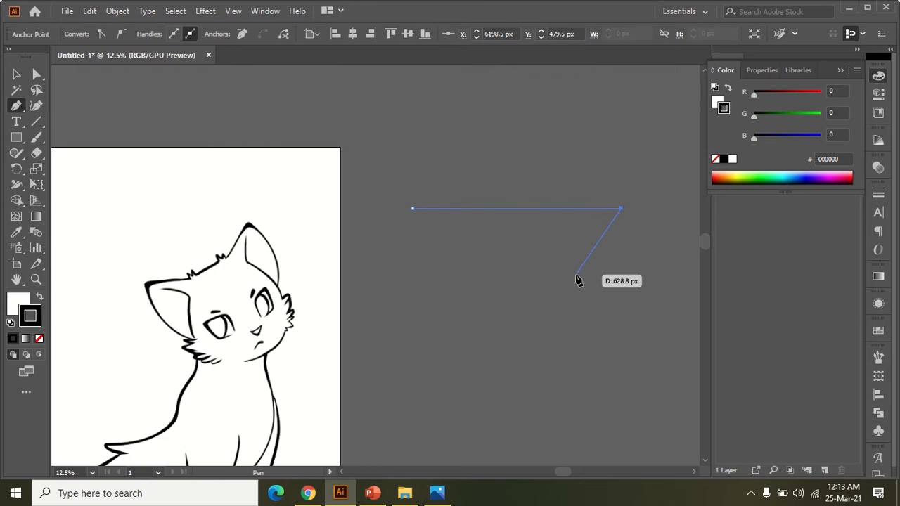
key("Escape")
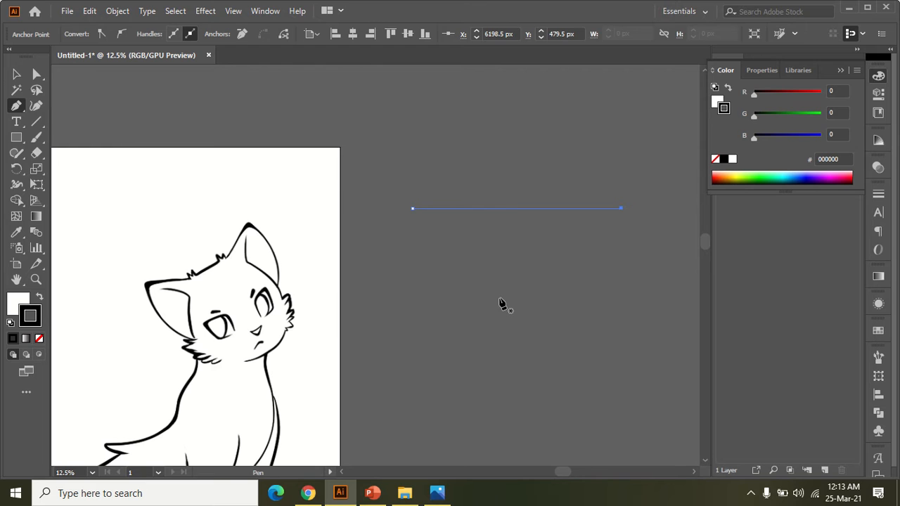
key("v")
left_click(500, 299)
Select the horizontal line and examine its thin stroke up close
left_click_drag(508, 211, 513, 239)
scroll(528, 269, "up", 5, "alt")
scroll(520, 253, "up", 3)
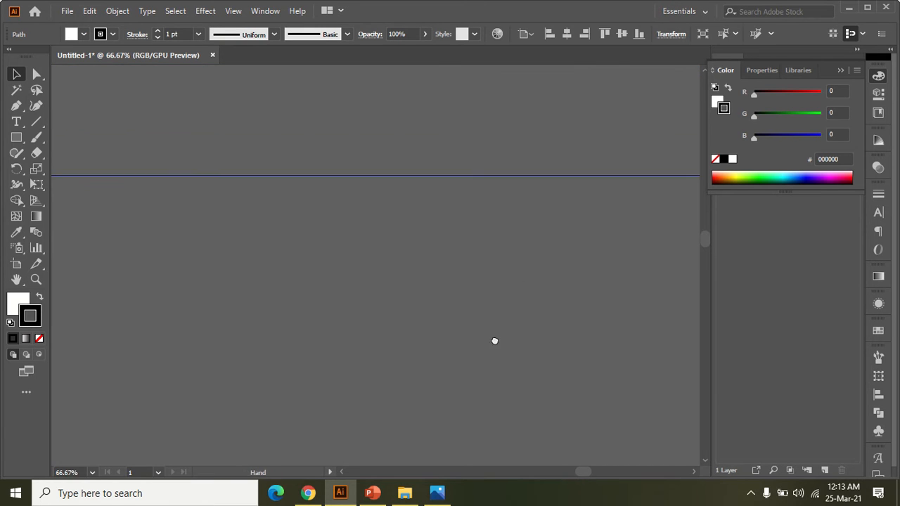
left_click(442, 259)
scroll(444, 259, "down", 2, "alt")
scroll(381, 265, "right", 3)
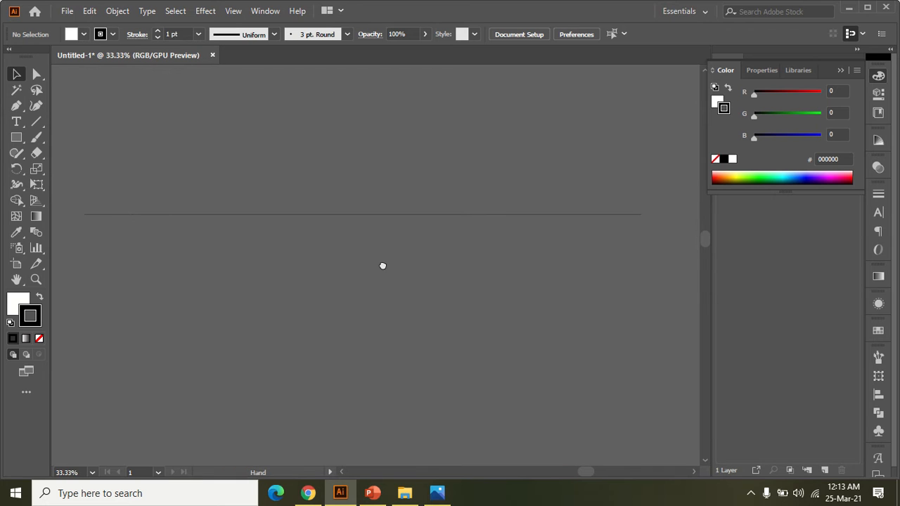
Continue the path from the line's right end through a point below it to its left end, closing a triangle
key("p")
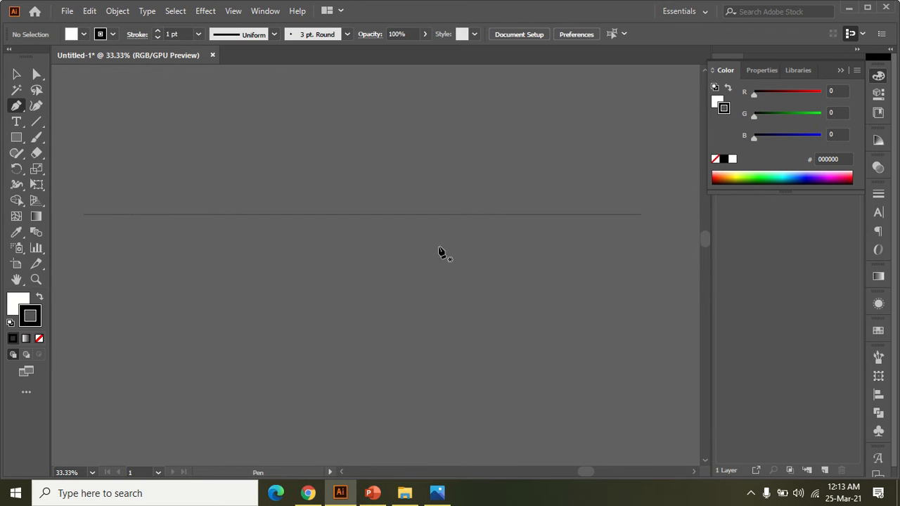
left_click(642, 215)
left_click(391, 388)
left_click(85, 216)
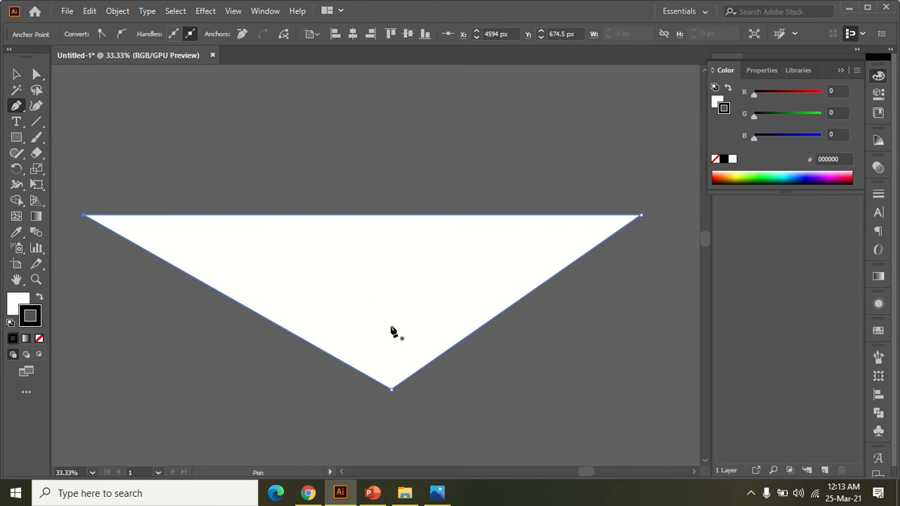
left_click(17, 74)
left_click(274, 182)
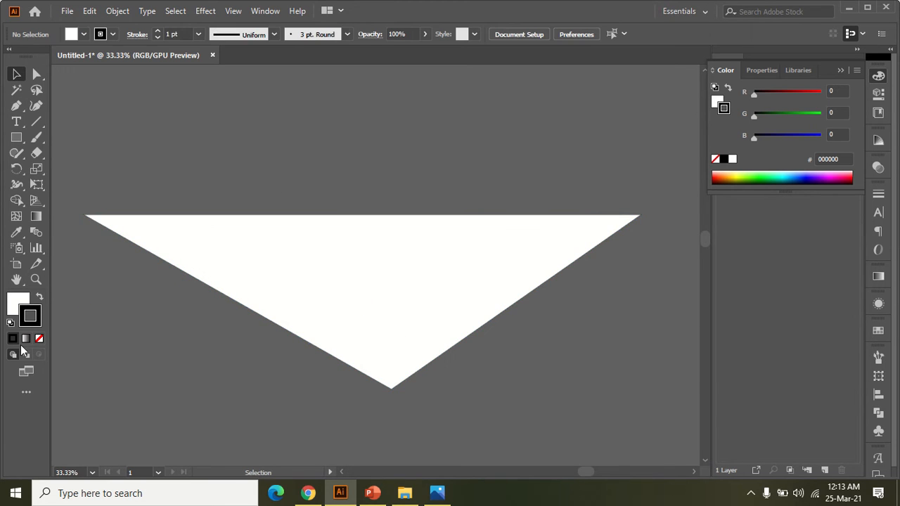
Examine the triangle's white fill and the black stroke along its upper edge at high magnification
left_click(17, 303)
scroll(259, 229, "up", 5)
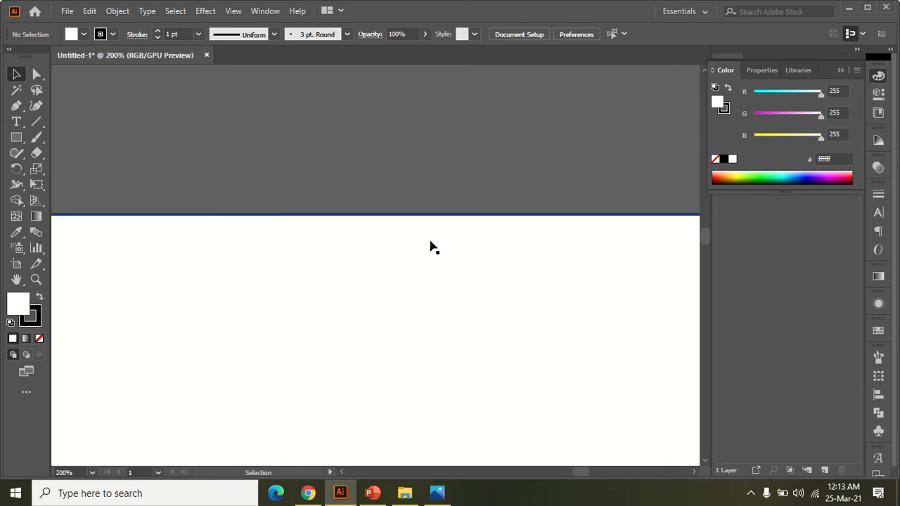
left_click(364, 215)
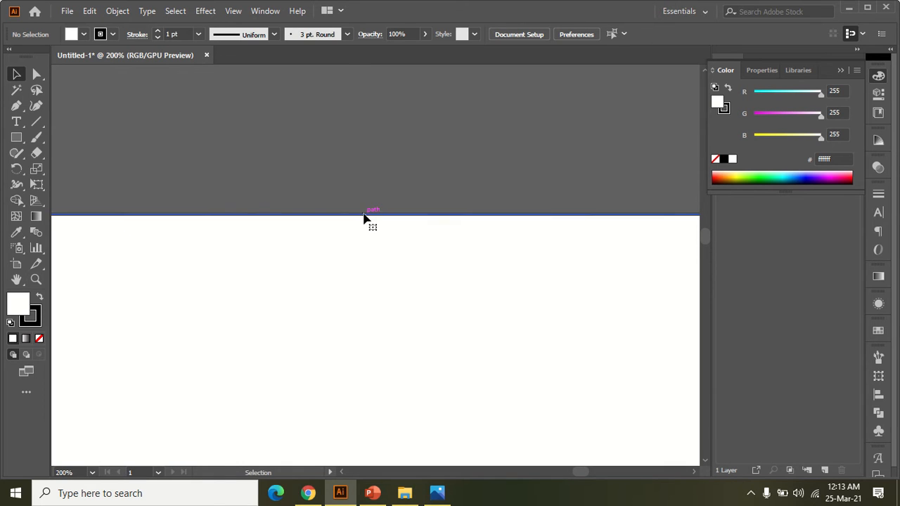
scroll(280, 186, "up", 4)
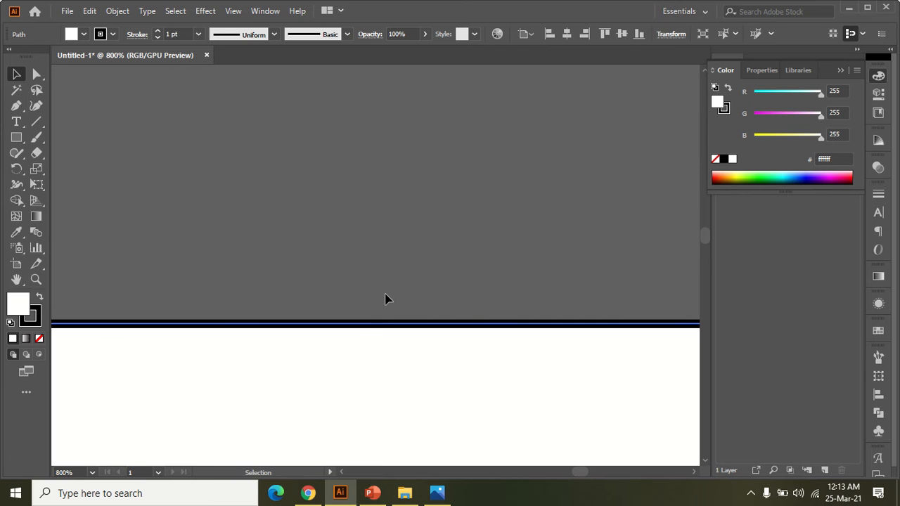
left_click(384, 318)
key("x")
scroll(262, 345, "down", 10)
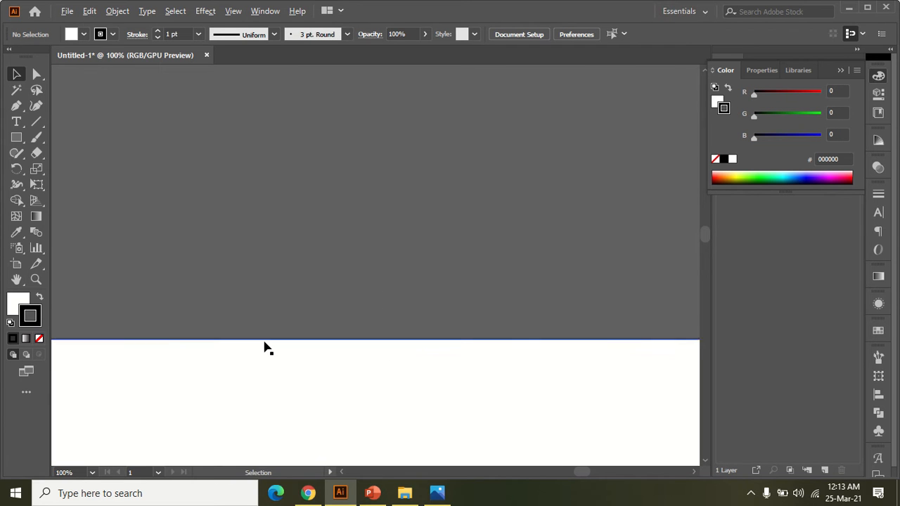
Zoom in and out repeatedly around the triangle to view it at different magnifications
left_click_drag(262, 345, 484, 304)
scroll(483, 304, "down", 1)
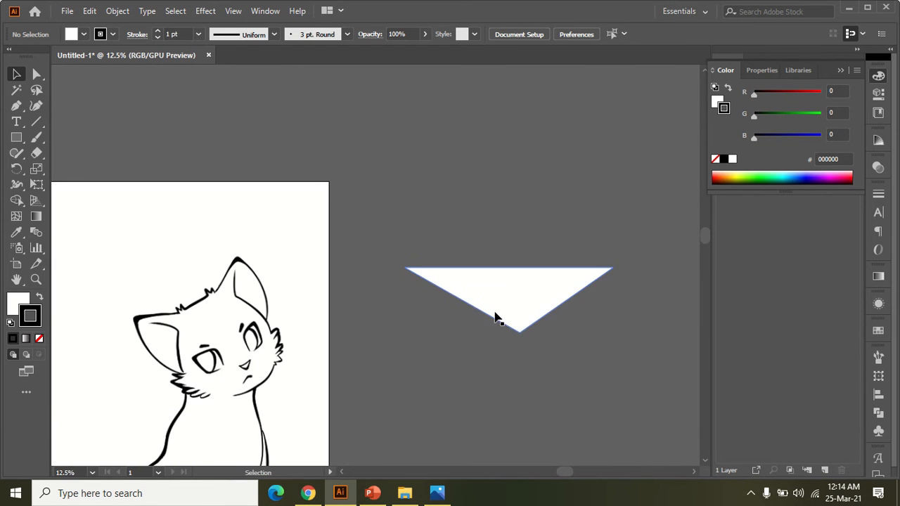
scroll(483, 305, "up", 5)
scroll(505, 300, "down", 4)
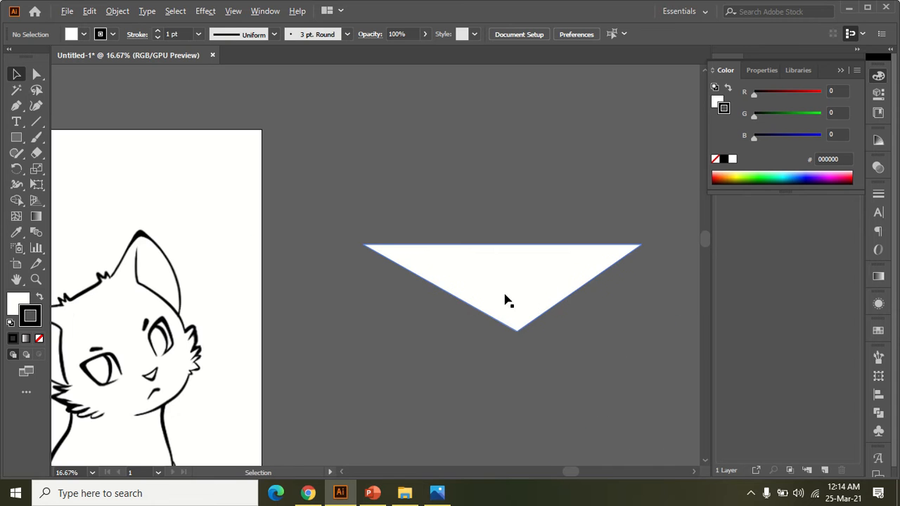
scroll(504, 320, "up", 5)
scroll(504, 318, "down", 8)
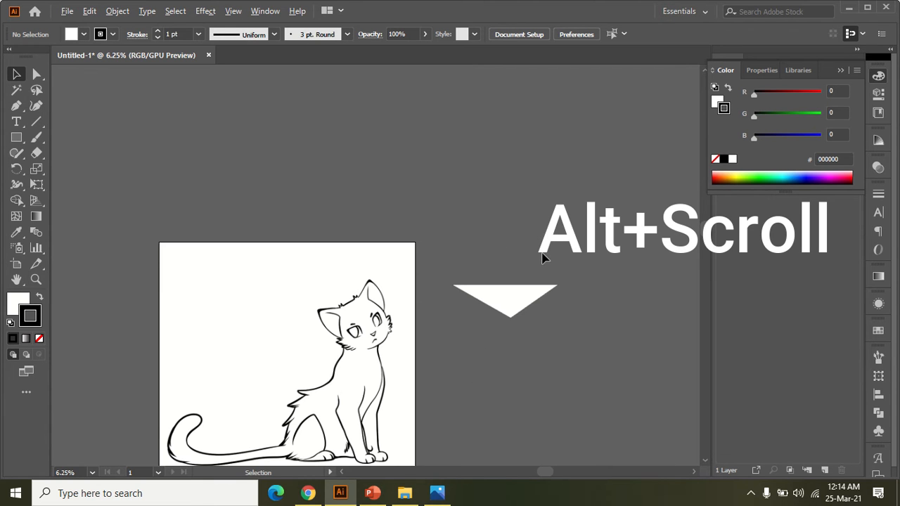
scroll(511, 309, "up", 6)
scroll(510, 309, "down", 2)
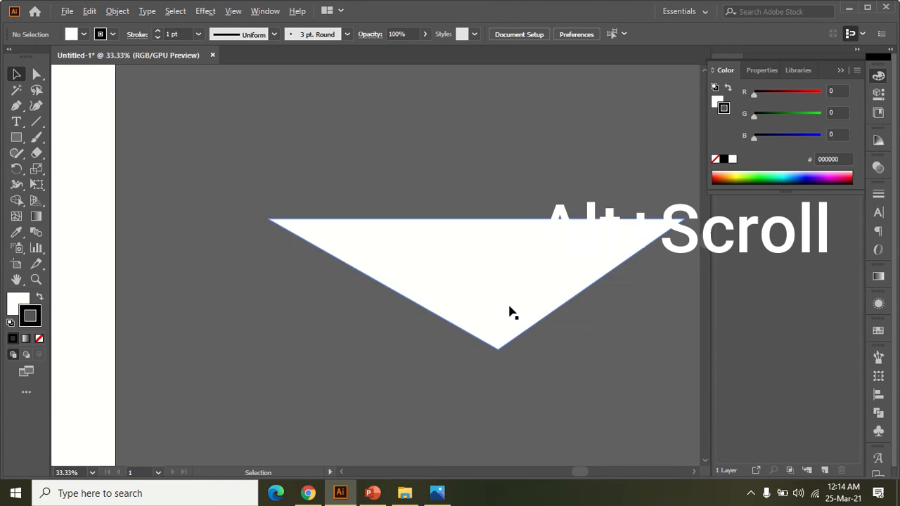
scroll(511, 309, "down", 5)
scroll(512, 309, "up", 9)
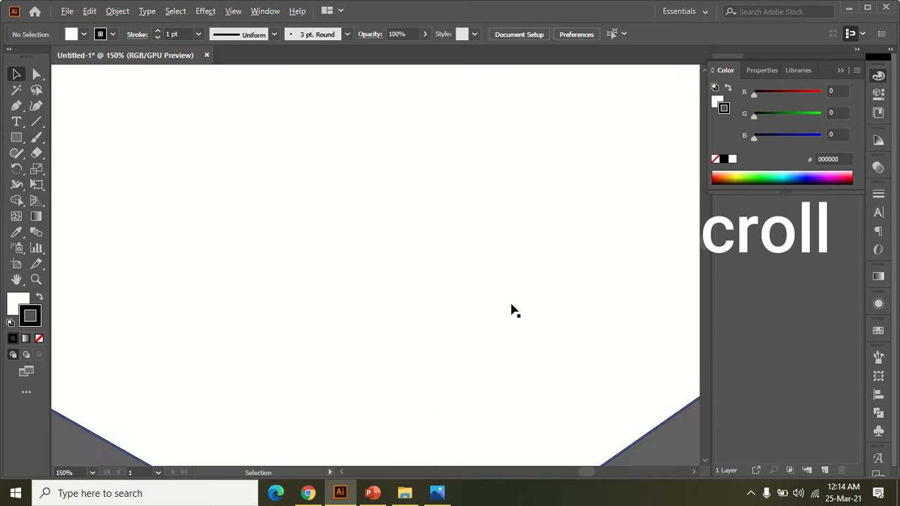
scroll(513, 309, "down", 8)
scroll(515, 304, "up", 5)
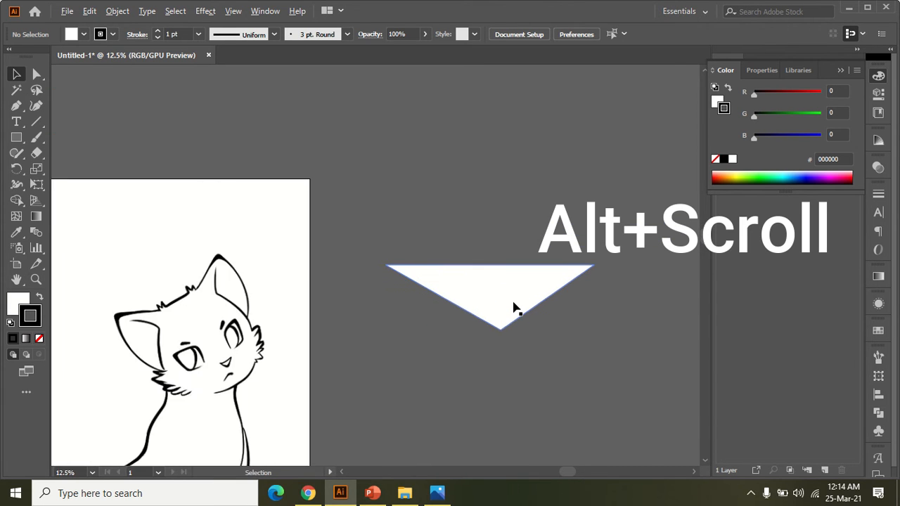
scroll(511, 310, "up", 3)
scroll(511, 309, "down", 5)
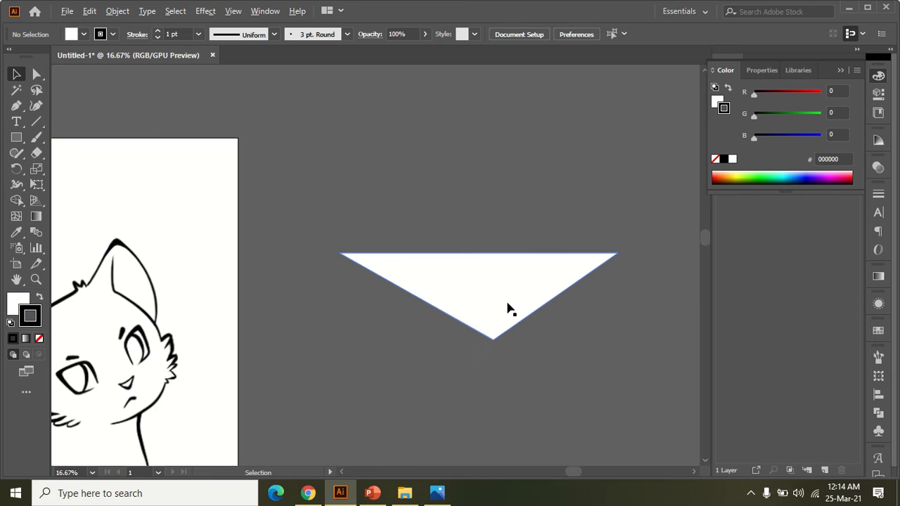
scroll(509, 307, "up", 3)
scroll(510, 308, "down", 4)
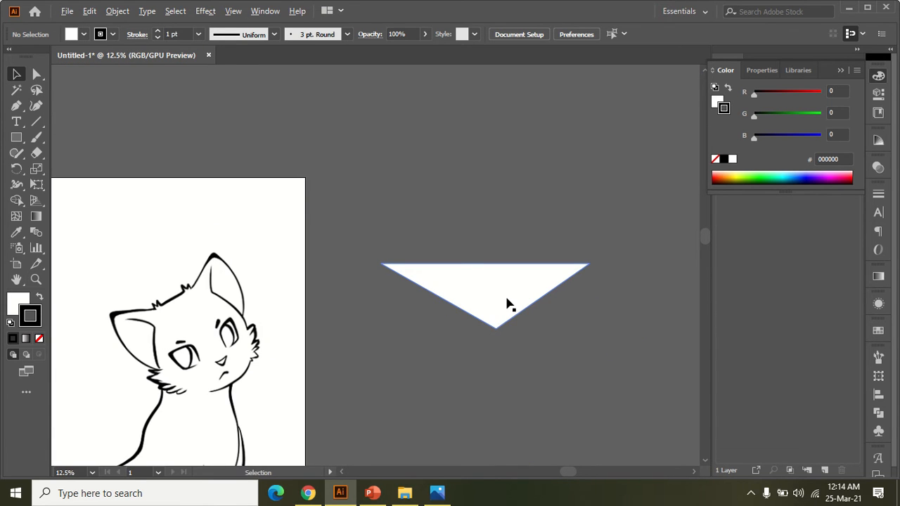
Delete the triangle beside the artboard and undo the deletion
left_click(503, 296)
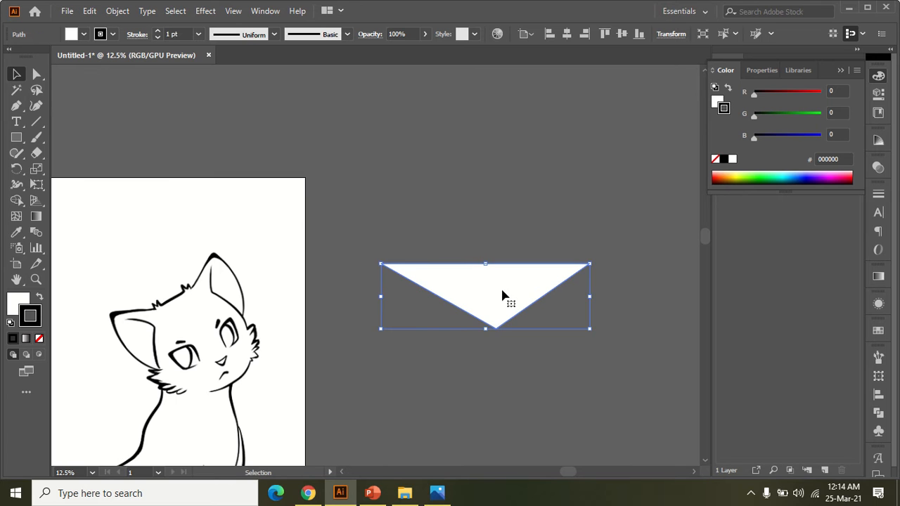
key("Delete")
scroll(274, 305, "left", 3)
scroll(393, 281, "up", 2)
scroll(393, 281, "down", 2)
scroll(225, 297, "right", 3)
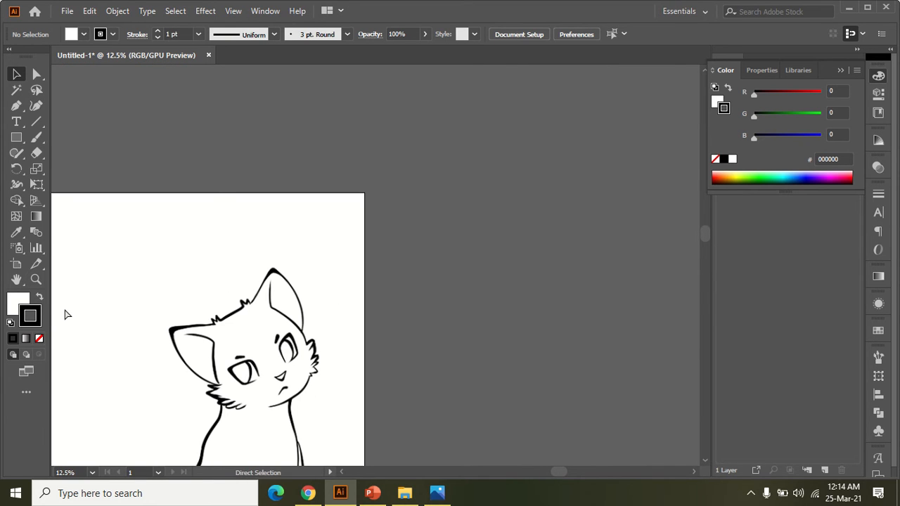
key("ctrl+z")
left_click(525, 243)
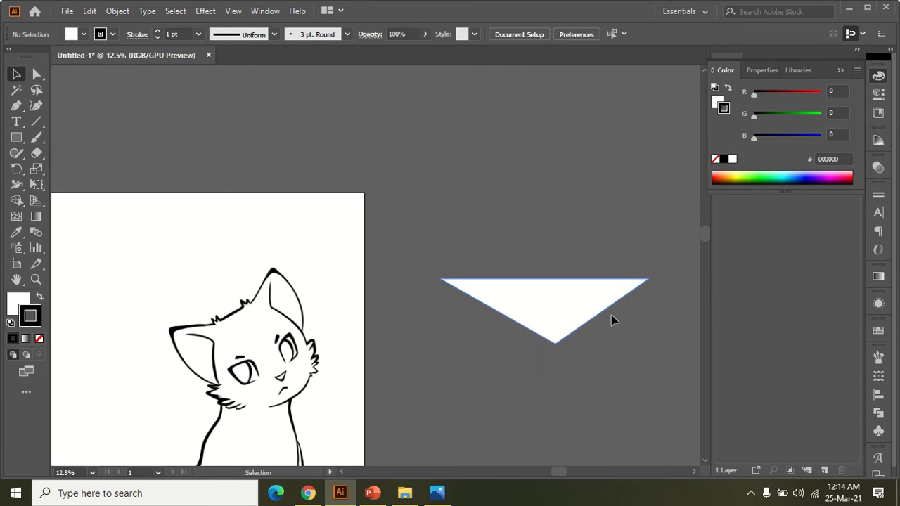
Set the triangle's fill to None so only its outline is drawn, and deselect it
left_click(552, 313)
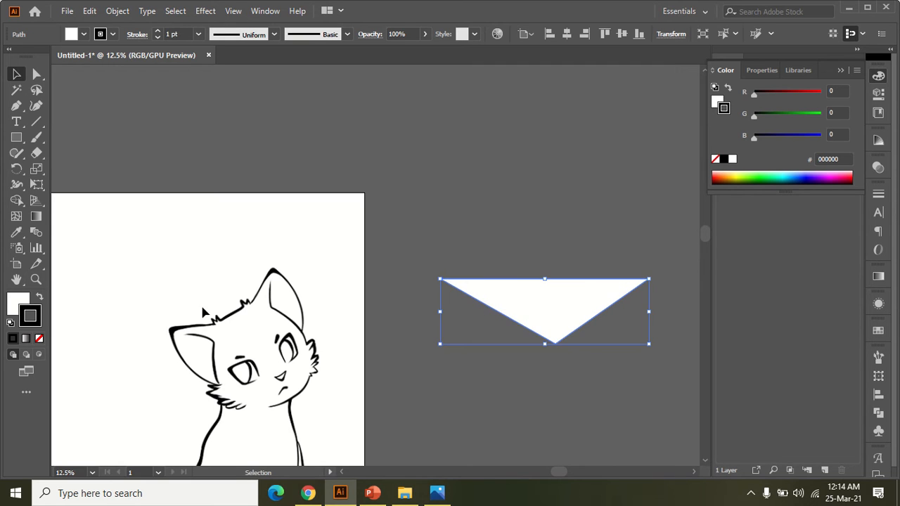
left_click(19, 304)
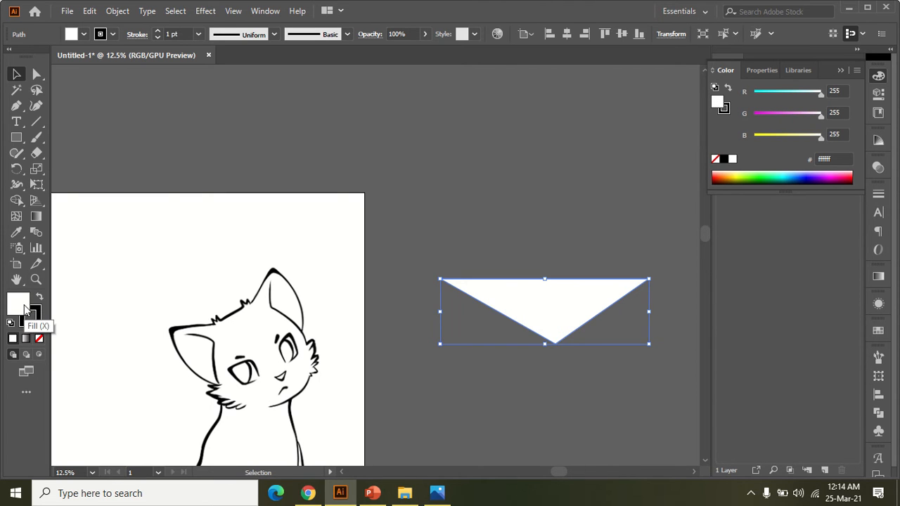
left_click(42, 335)
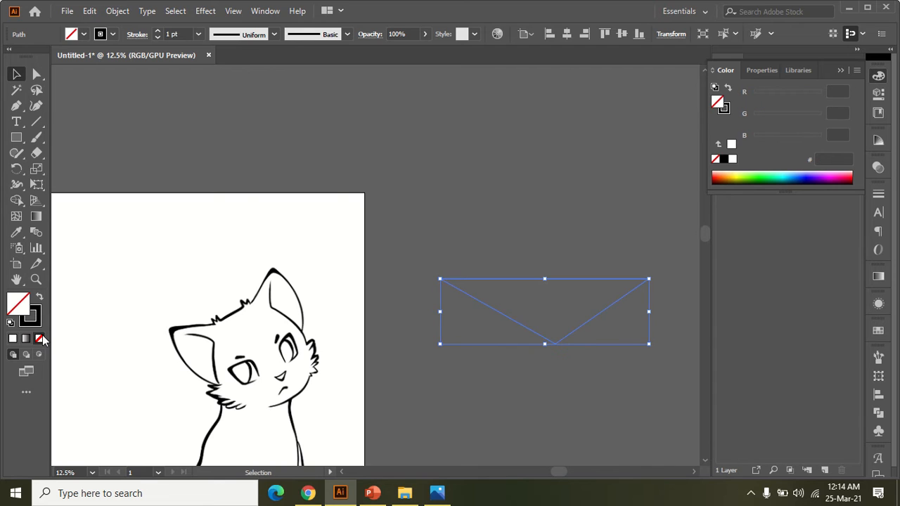
left_click(420, 227)
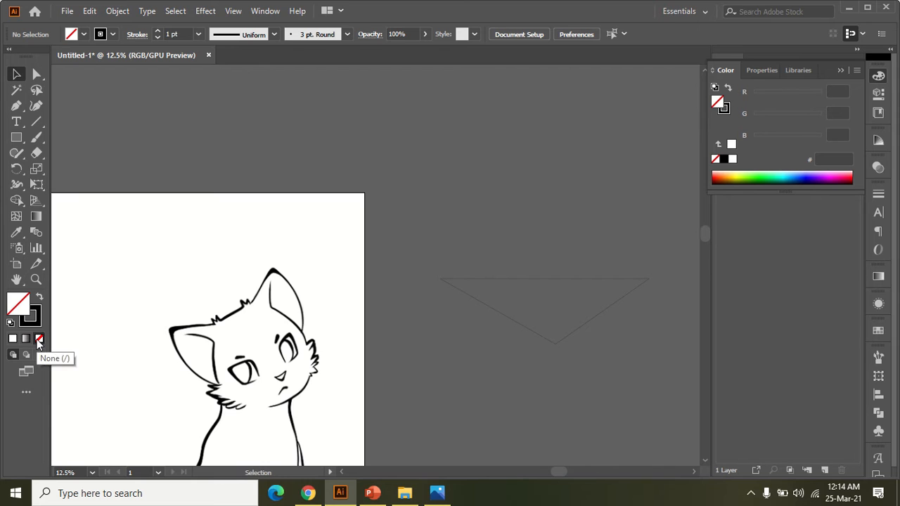
left_click_drag(445, 254, 624, 328)
left_click(462, 253)
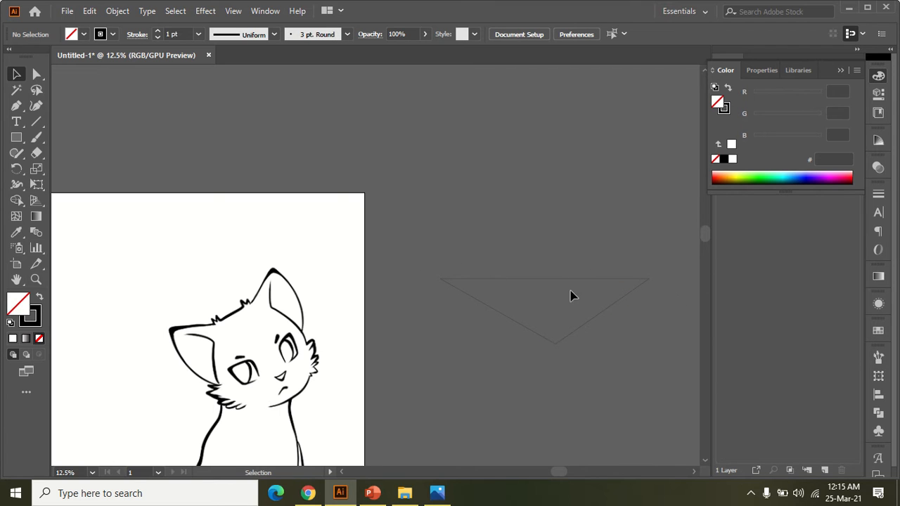
Delete the triangle outline beside the artboard and activate the Pen tool with the cat's upper ear in close view
left_click(572, 322)
key("Delete")
scroll(66, 265, "up", 3)
key("space")
left_click_drag(599, 305, 327, 225)
scroll(327, 225, "up", 3)
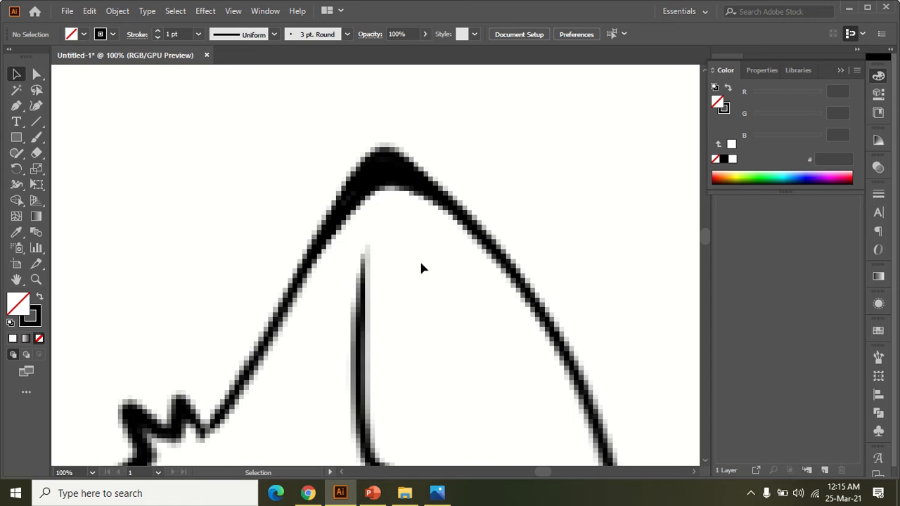
scroll(391, 284, "down", 3)
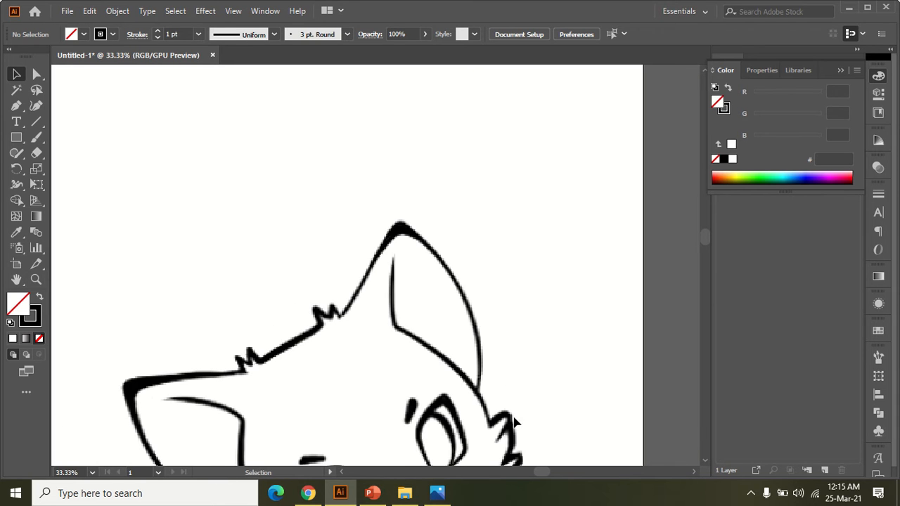
scroll(480, 380, "down", 3)
scroll(468, 379, "up", 5)
key("space")
left_click_drag(468, 380, 394, 319)
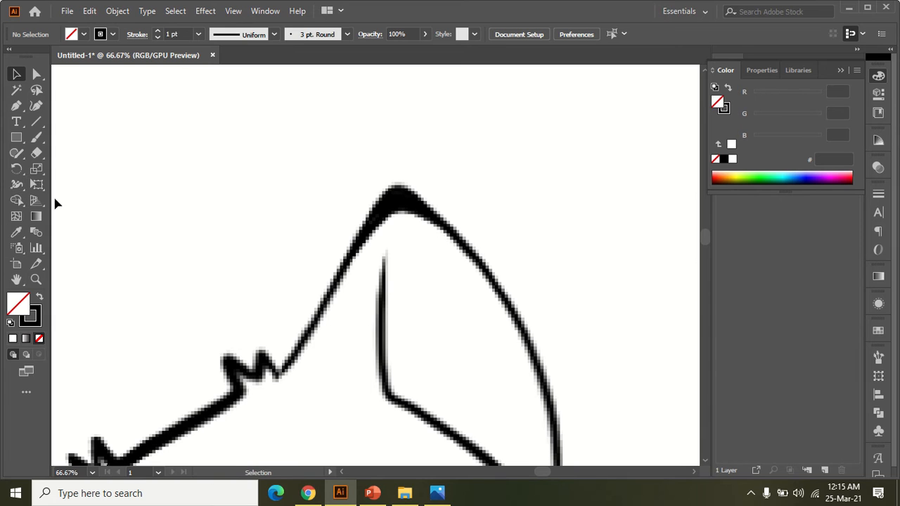
left_click(15, 109)
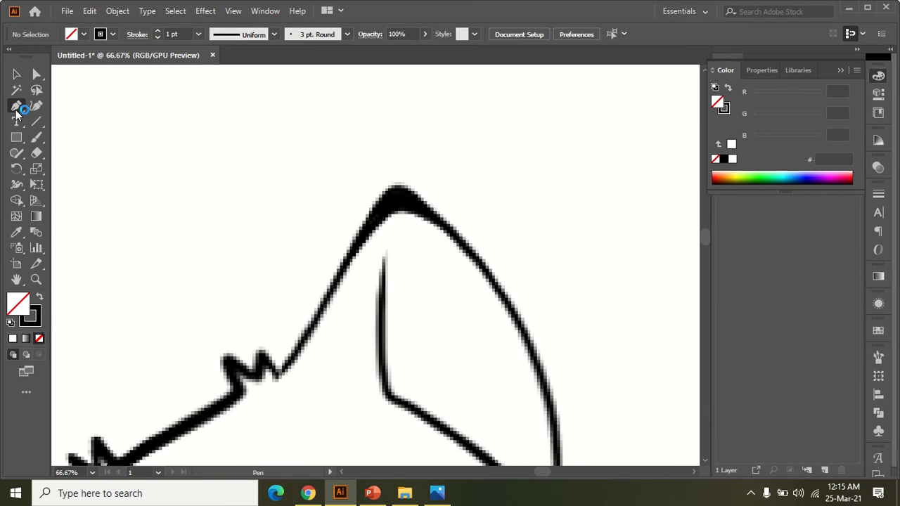
left_click(279, 378)
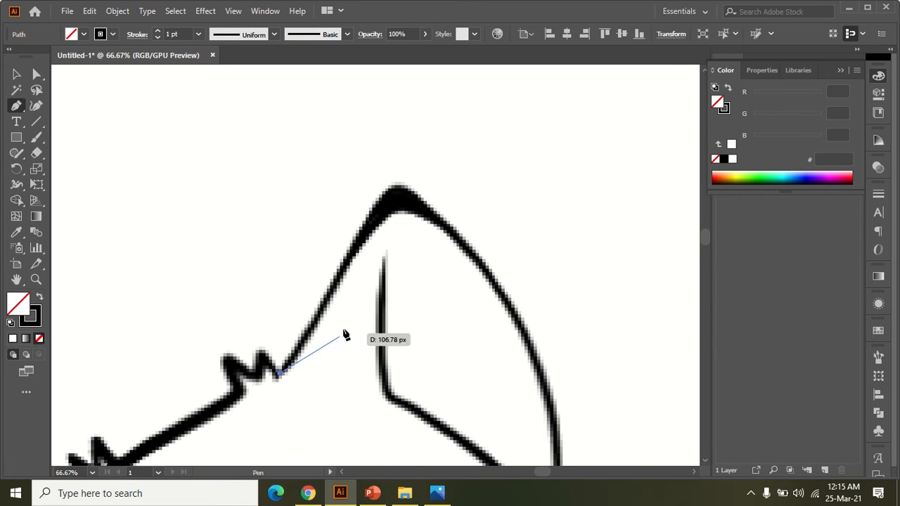
left_click(355, 246)
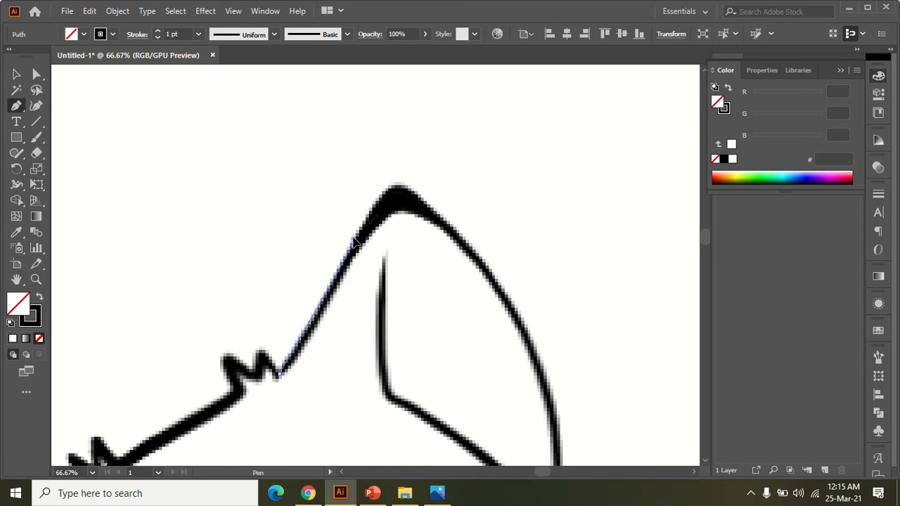
left_click(382, 187)
key("ctrl+z")
left_click_drag(391, 127, 383, 177)
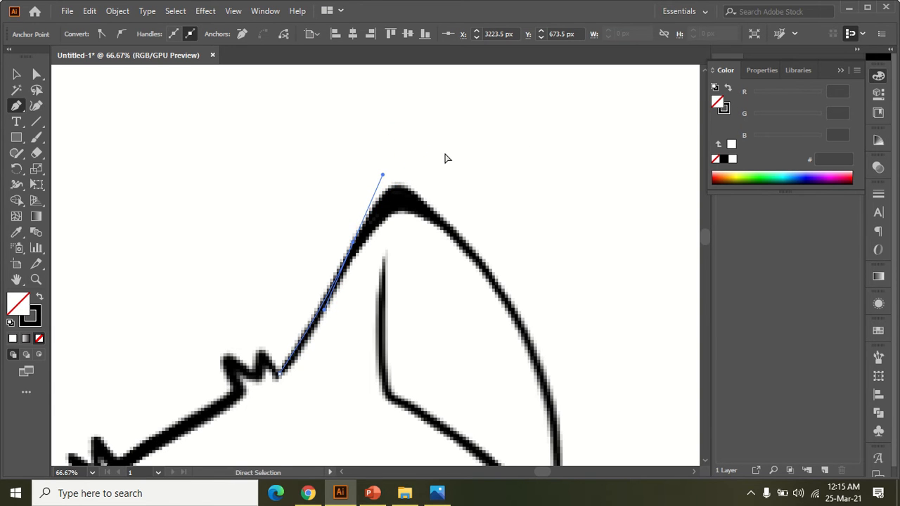
key("ctrl+z")
left_click(285, 378, "ctrl")
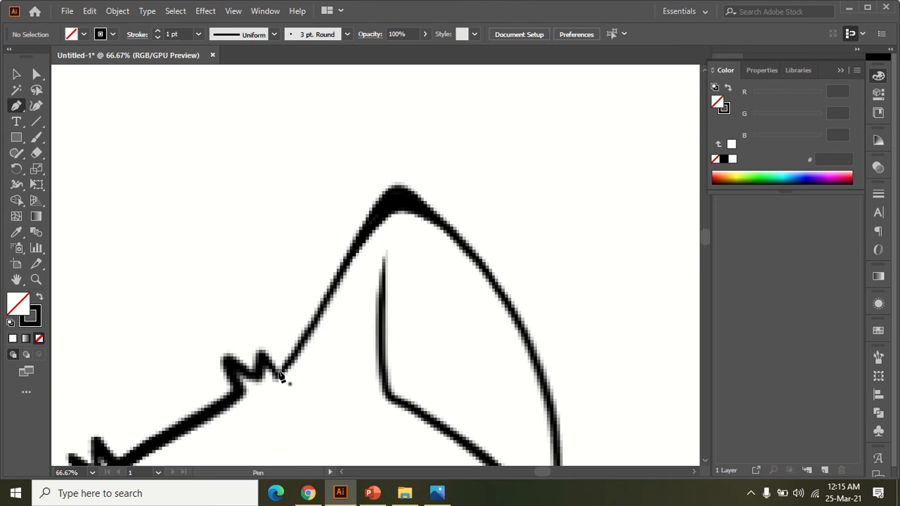
Start a path at the fur tuft by the upper ear's base and curve it up to just below the ear's tip
left_click(281, 377)
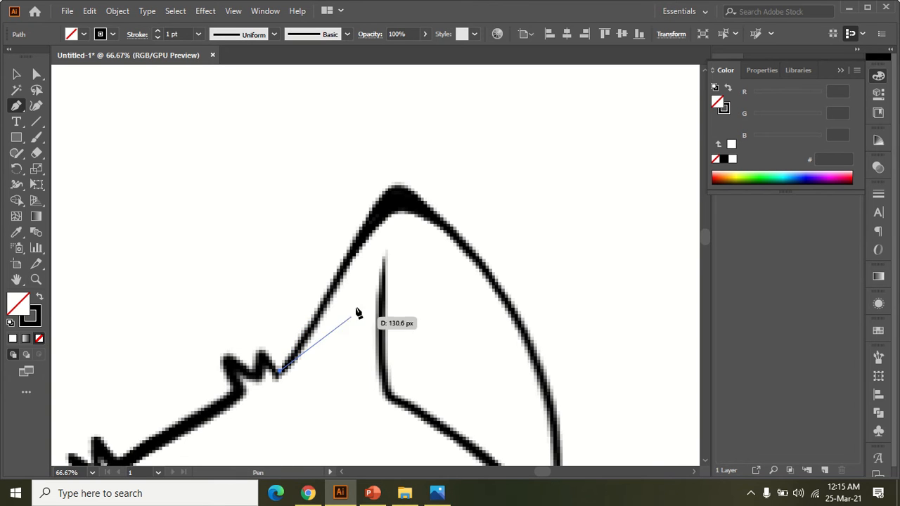
left_click(371, 222)
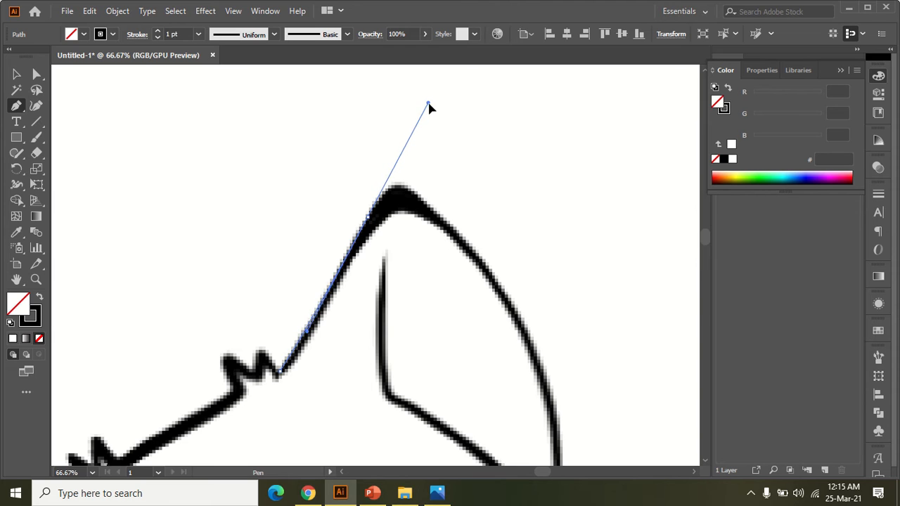
mouse_move(430, 107)
left_mouse_down()
mouse_move(407, 90)
mouse_move(289, 109)
mouse_move(429, 97)
mouse_move(463, 154)
mouse_move(411, 124)
mouse_move(423, 130)
left_mouse_up()
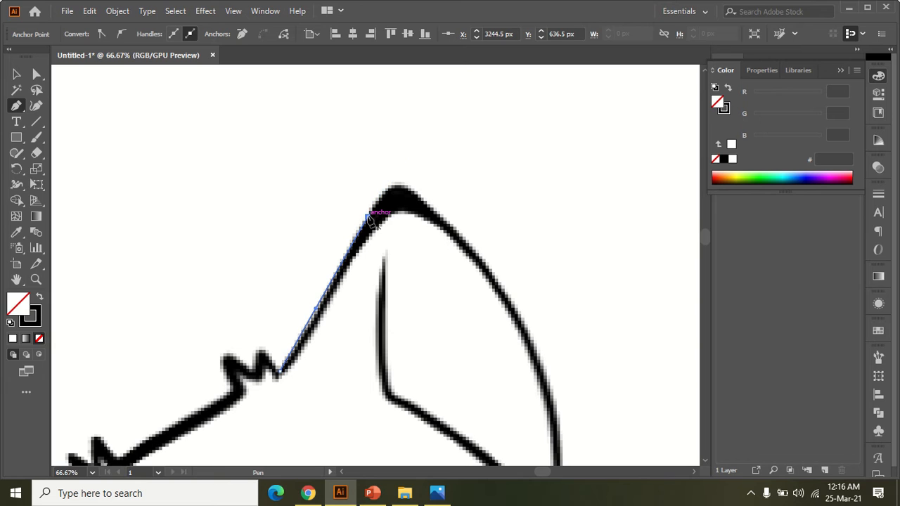
Remove the last anchor's outgoing handle and place the next curved anchor just past the ear's tip, following its rounded top
left_click(367, 217)
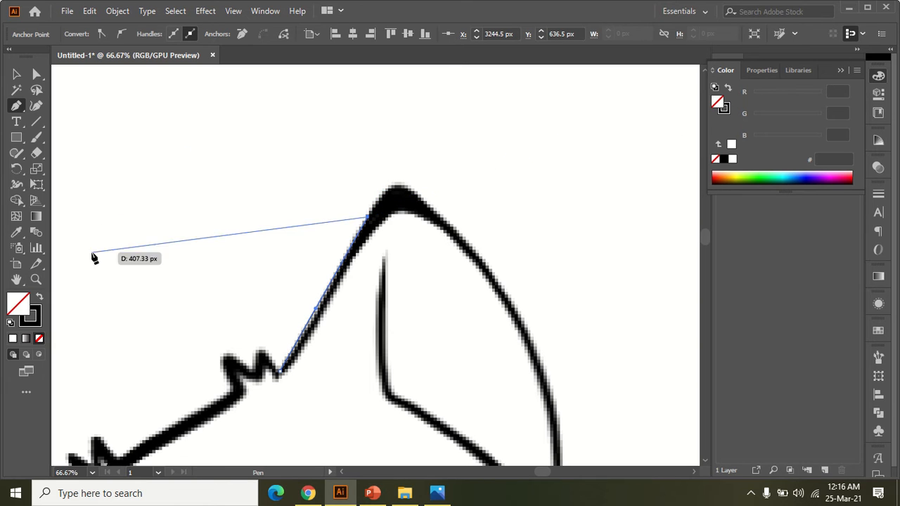
key("ctrl+z")
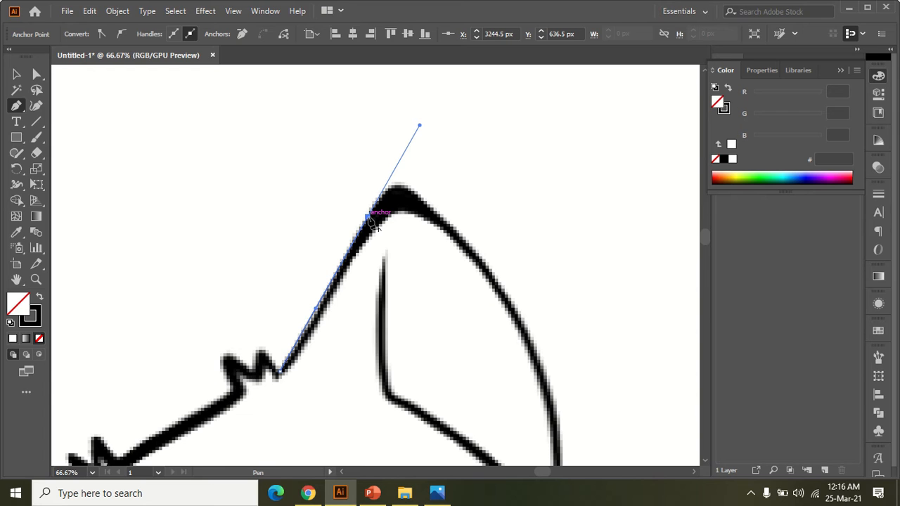
scroll(368, 219, "up", 5)
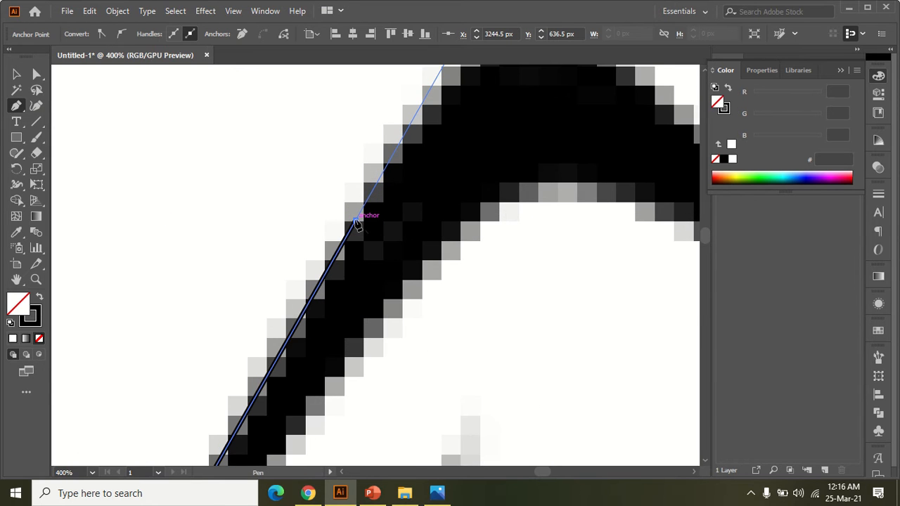
scroll(355, 224, "down", 5)
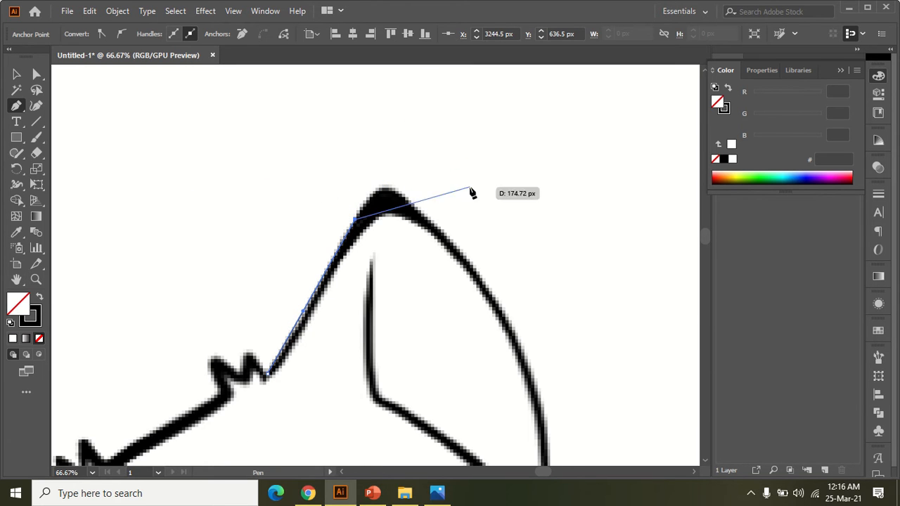
left_click(412, 205)
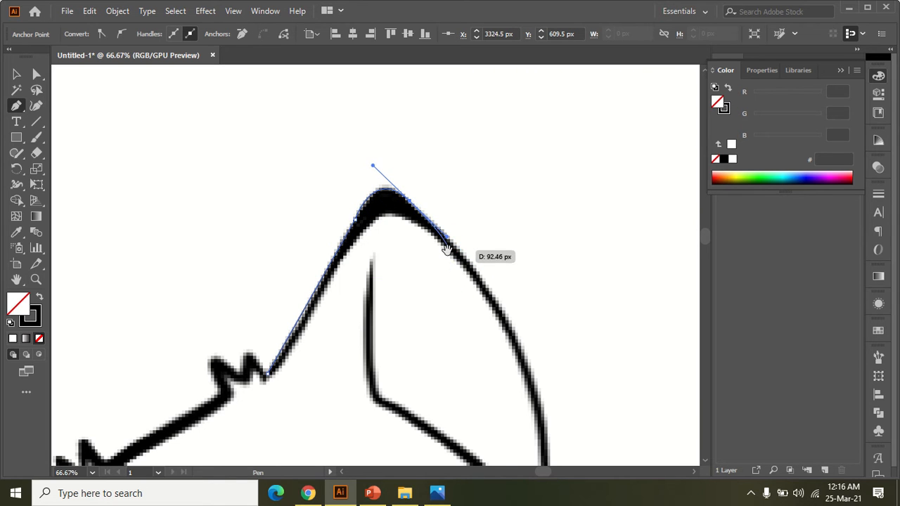
left_click_drag(457, 251, 367, 161)
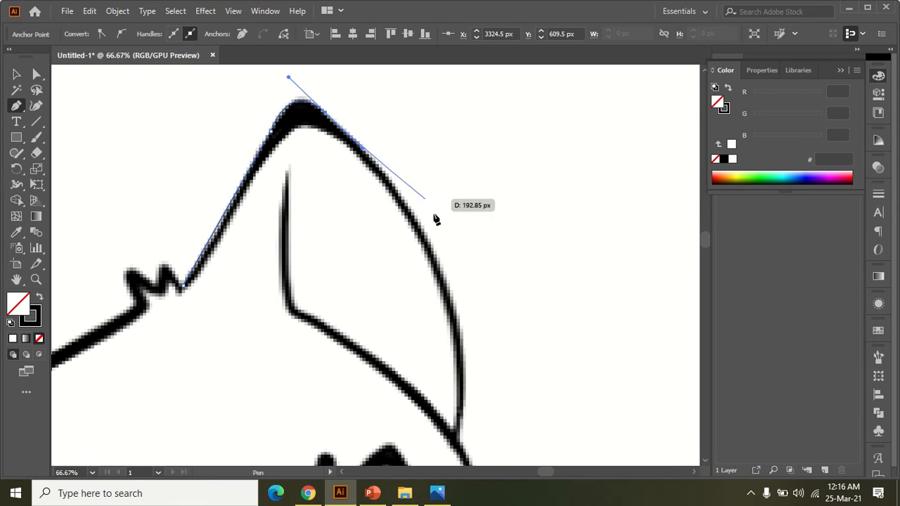
Continue the path down the ear's outer edge to where it meets the head, removing the outgoing handle at the end
key("alt")
left_click_drag(468, 357, 432, 275)
scroll(450, 267, "down", 1)
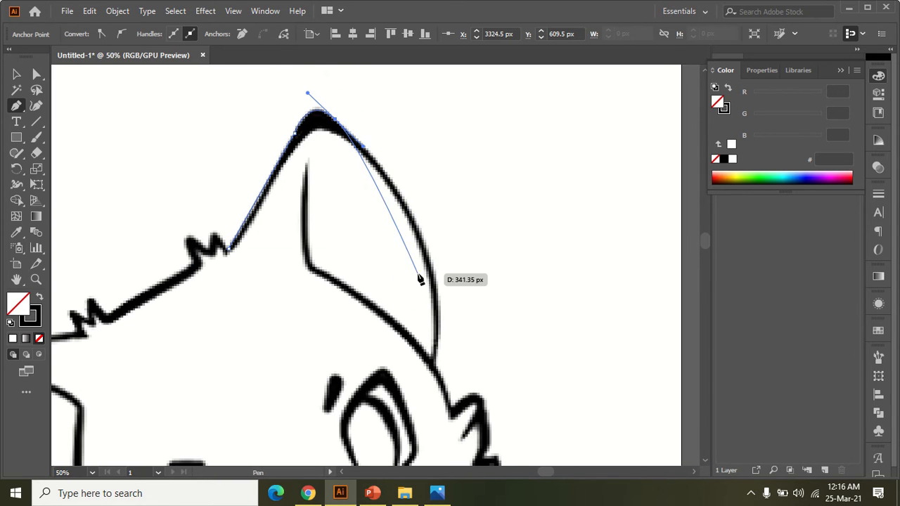
left_click(439, 294)
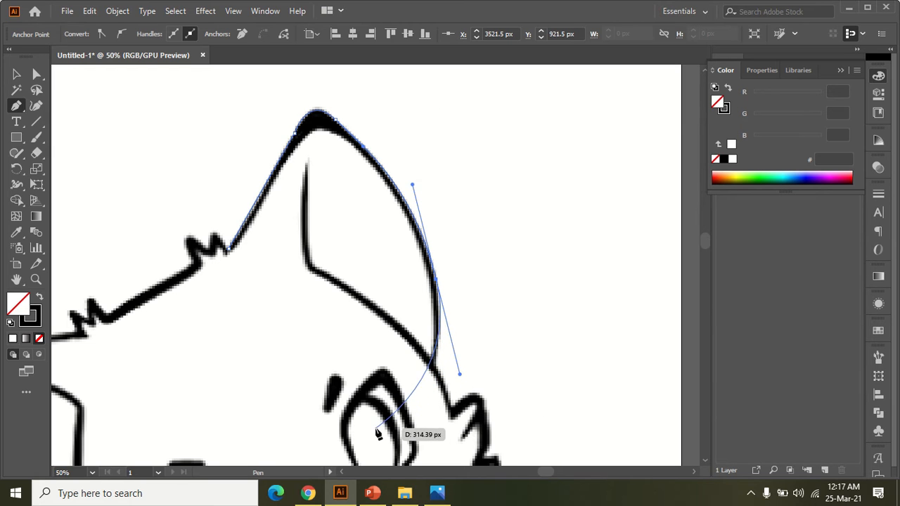
scroll(380, 425, "down", 2)
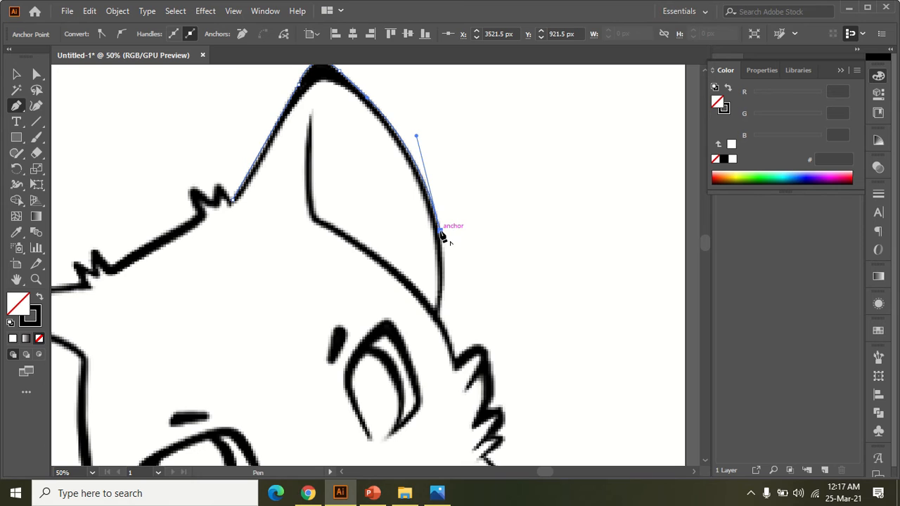
left_click(441, 321)
left_click_drag(432, 349, 431, 353)
left_click(438, 317)
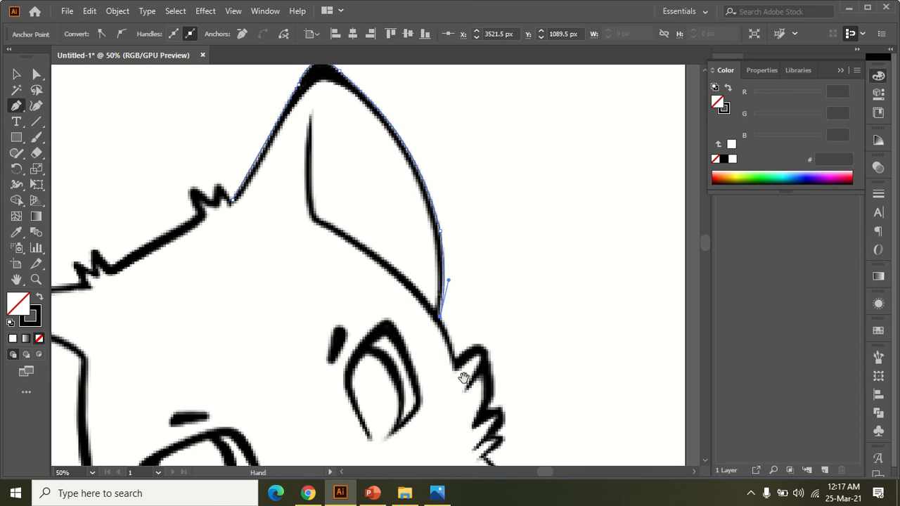
Trace the side of the head from the ear's base through the jagged cheek fur to the start of the jaw
scroll(467, 373, "up", 1)
left_click_drag(433, 321, 433, 321)
left_click(437, 291)
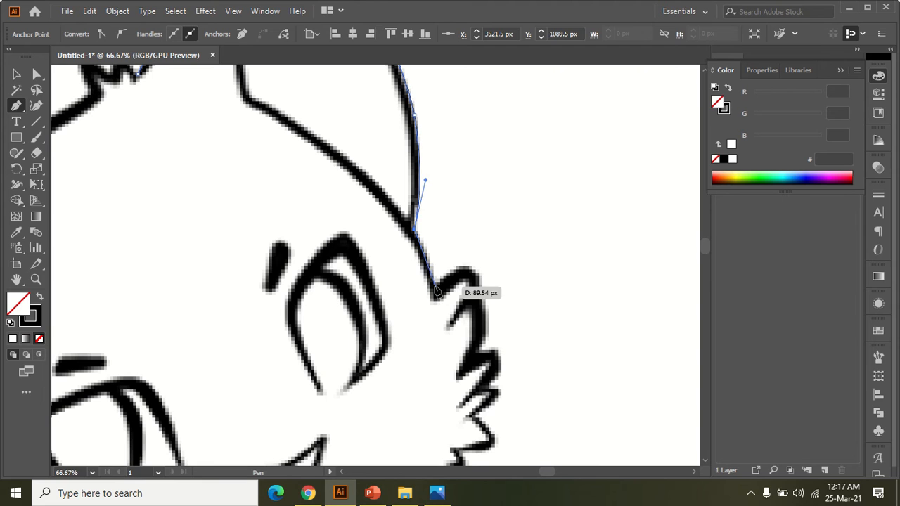
left_click_drag(474, 273, 484, 294)
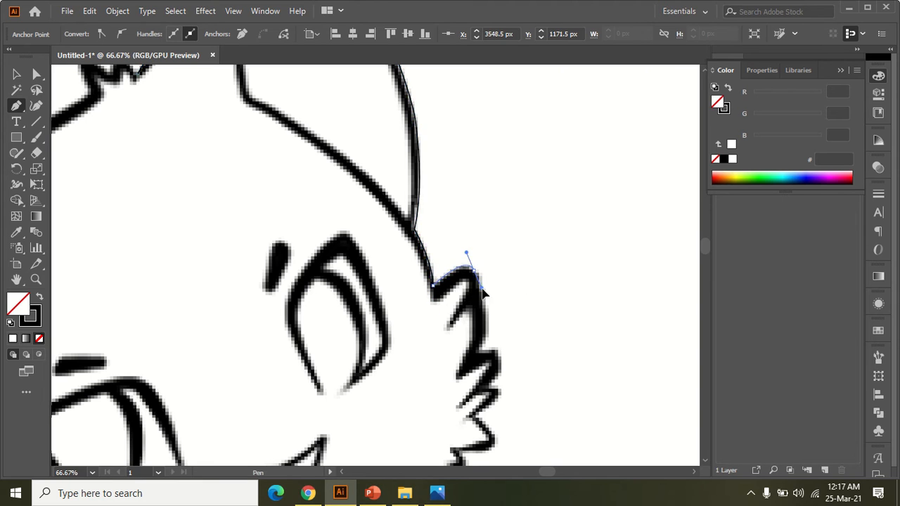
left_click_drag(496, 354, 510, 396)
left_click(471, 416)
scroll(493, 415, "down", 3)
scroll(495, 331, "up", 1)
left_click_drag(491, 325, 492, 339)
left_click(451, 331)
left_click(465, 347)
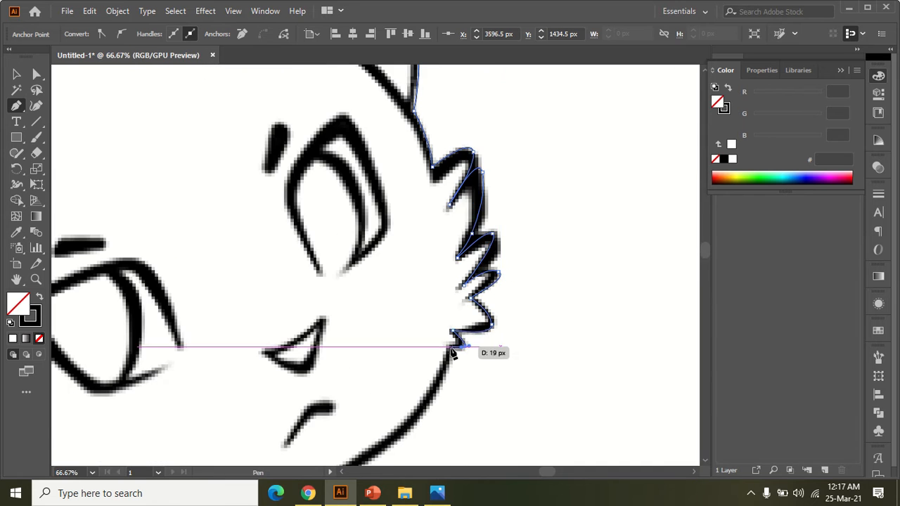
left_click(450, 347)
Curve the path along the jaw to the end of the chin line and end the path
scroll(450, 371, "down", 3)
left_click_drag(349, 336, 157, 371)
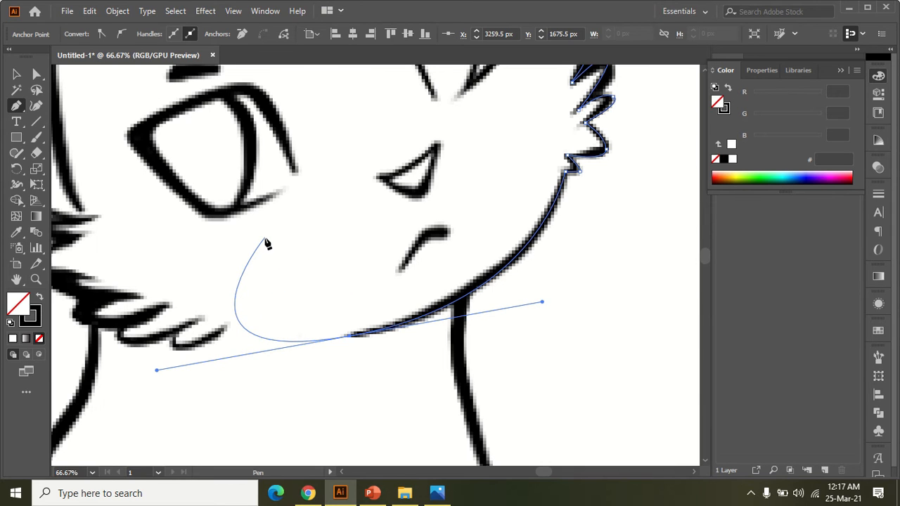
key("Return")
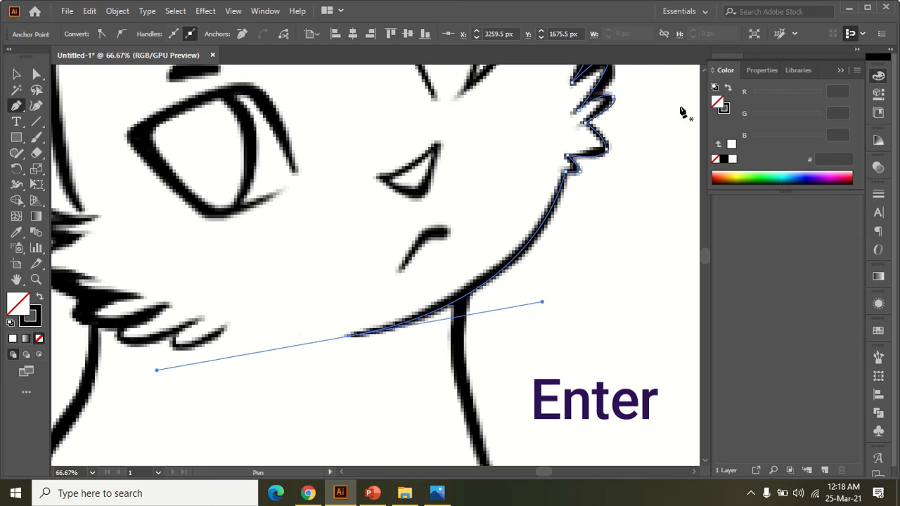
left_click(670, 81)
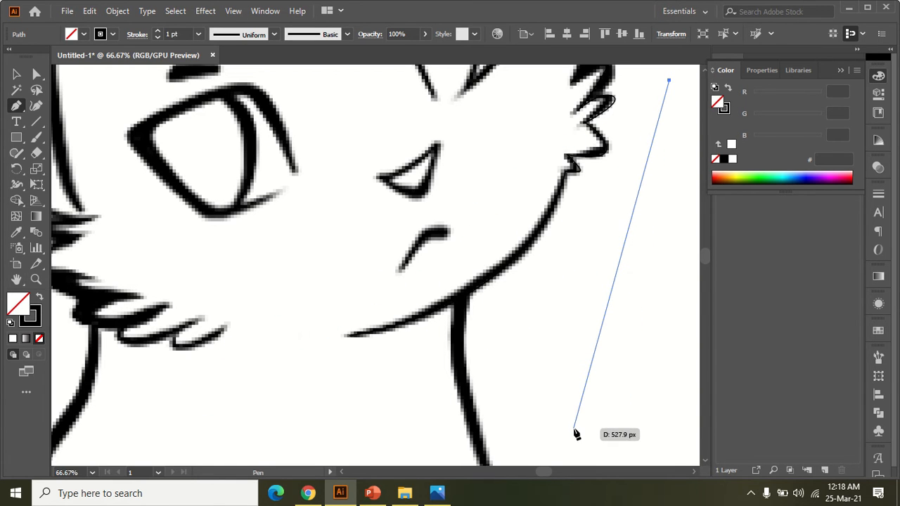
key("Return")
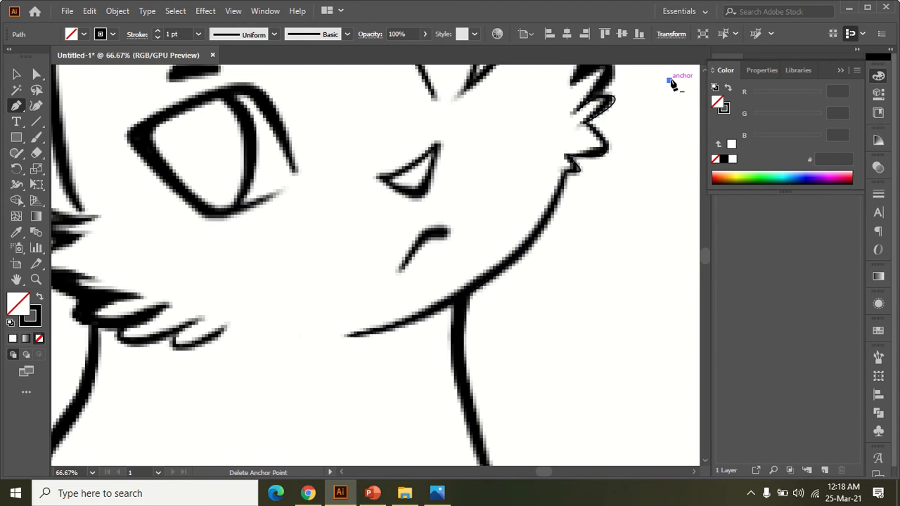
left_click(672, 83)
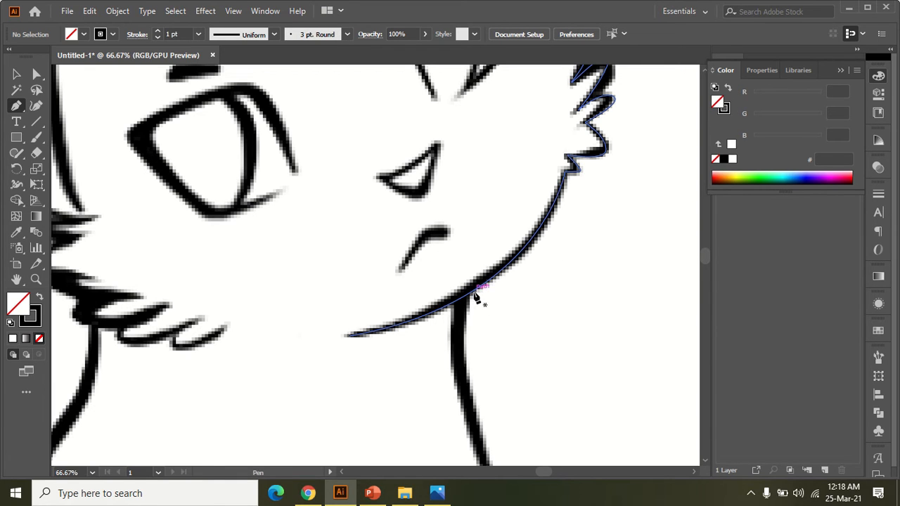
Start a new path where the neck meets the jaw and trace the neck line downward with curved anchors
scroll(475, 290, "down", 1)
left_click_drag(475, 320, 493, 241)
left_click(485, 225)
left_click_drag(489, 302, 496, 314)
left_click_drag(513, 403, 491, 302)
left_click_drag(519, 393, 506, 352)
scroll(502, 302, "down", 2)
scroll(532, 271, "up", 3)
scroll(507, 345, "down", 1)
left_click_drag(525, 268, 508, 290)
scroll(445, 423, "down", 2)
left_click_drag(452, 352, 451, 394)
Trace the body contour down to the small hook between the front legs, end it, and add a short separate line
left_click(451, 351)
scroll(452, 351, "down", 2)
left_click_drag(456, 329, 437, 406)
key("ctrl+z")
left_click_drag(457, 360, 460, 393)
left_click_drag(487, 415, 504, 408)
left_click(490, 389)
key("Escape")
scroll(474, 394, "up", 1)
left_click(477, 367)
left_click(481, 387)
key("Escape")
Trace the far front leg's outer contour and the outline of its paw, and end the path
scroll(538, 287, "down", 2)
left_click(462, 164)
scroll(472, 225, "up", 4)
scroll(433, 287, "down", 3)
left_click_drag(459, 250, 450, 316)
left_click_drag(420, 380, 420, 405)
scroll(430, 338, "down", 3)
left_click(430, 337)
left_click(435, 376)
left_click_drag(478, 397, 489, 424)
left_click_drag(412, 430, 349, 419)
scroll(422, 421, "up", 3)
left_click(348, 232)
left_click(375, 226)
key("Escape")
Trace a short curved detail line near the far paw as a separate path
left_click(433, 303)
left_click_drag(440, 369, 425, 434)
key("Escape")
Start a path at the upper end of the near front leg's inner contour and trace it down to the paw
scroll(370, 285, "down", 3)
scroll(301, 195, "up", 5)
left_click(447, 142)
left_click_drag(419, 262, 377, 335)
left_click(418, 262)
left_click(420, 295)
left_click_drag(453, 434, 429, 315)
left_click(428, 277)
left_click_drag(454, 358, 463, 374)
scroll(471, 443, "up", 2)
left_click(437, 274)
Continue the path around the near paw and up the leg's other side to the end of its line
left_click_drag(518, 312, 532, 345)
left_click_drag(432, 381, 325, 375)
left_click_drag(290, 260, 284, 246)
left_click_drag(247, 174, 264, 401)
left_click_drag(129, 232, 123, 214)
left_click_drag(147, 166, 160, 128)
left_click_drag(148, 193, 139, 186)
scroll(313, 387, "down", 2)
scroll(365, 355, "up", 3)
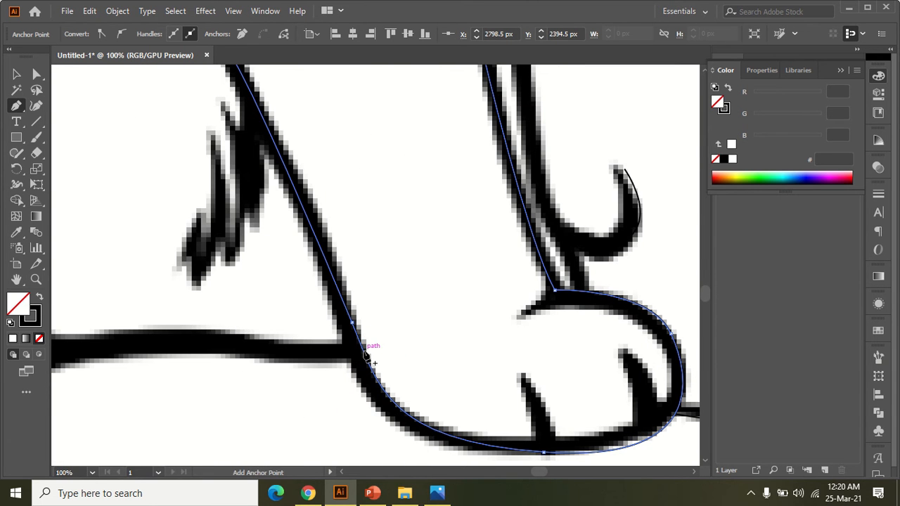
scroll(456, 283, "down", 4)
mouse_move(428, 173)
left_mouse_down()
mouse_move(386, 342)
mouse_move(382, 284)
left_mouse_up()
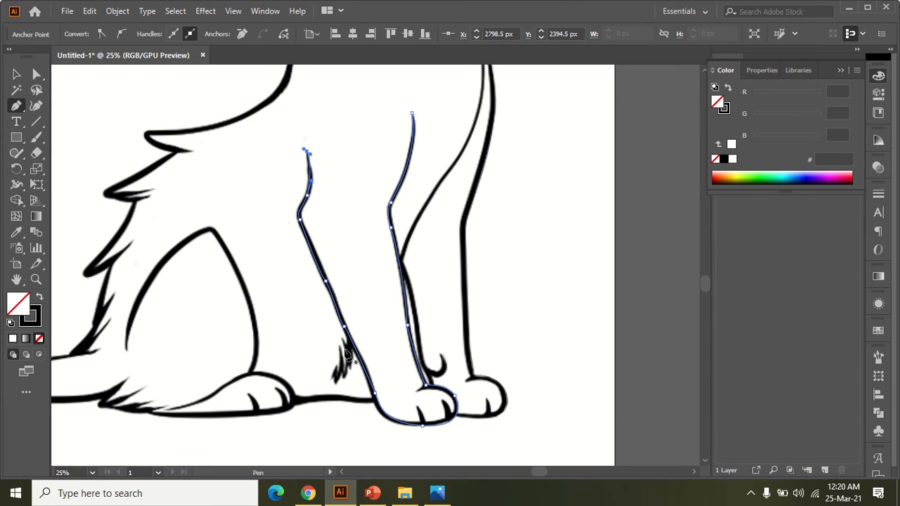
scroll(429, 421, "up", 4)
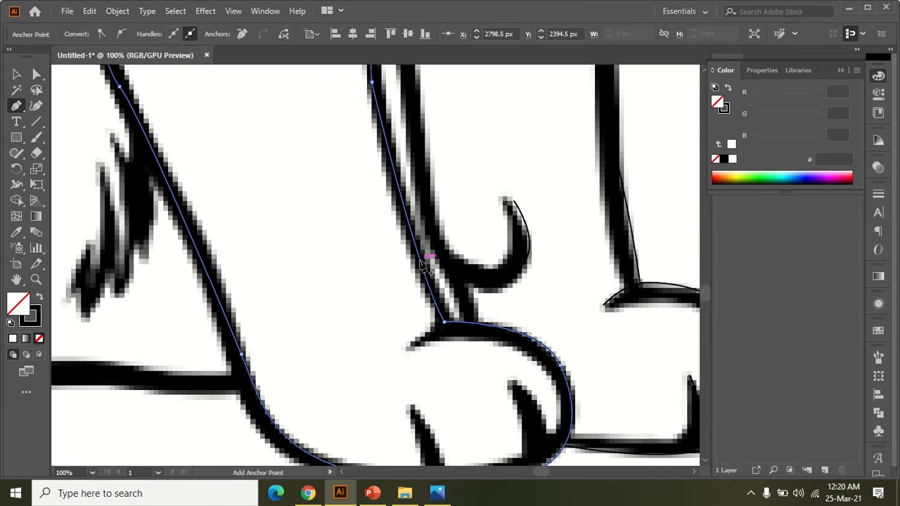
left_click(223, 310)
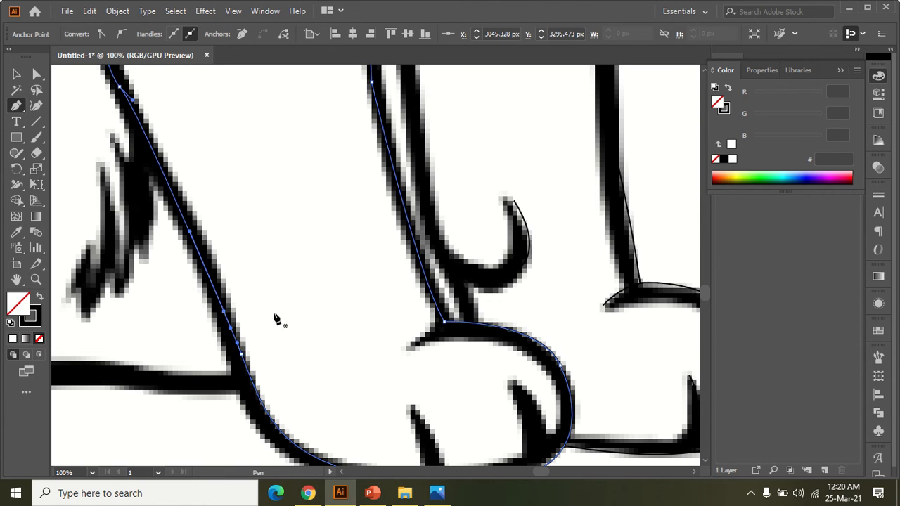
left_click(199, 254)
key("ctrl+z")
left_click(219, 294)
key("ctrl+z")
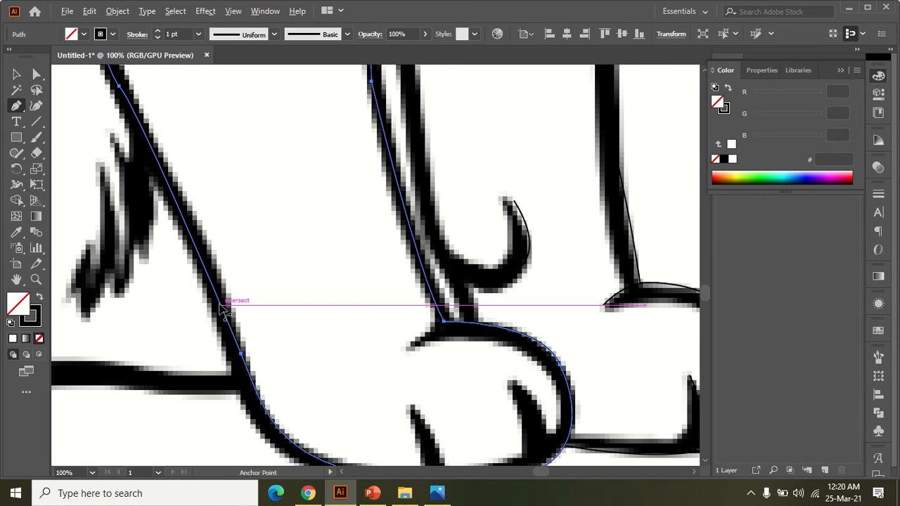
scroll(223, 309, "up", 3)
scroll(223, 309, "up", 3)
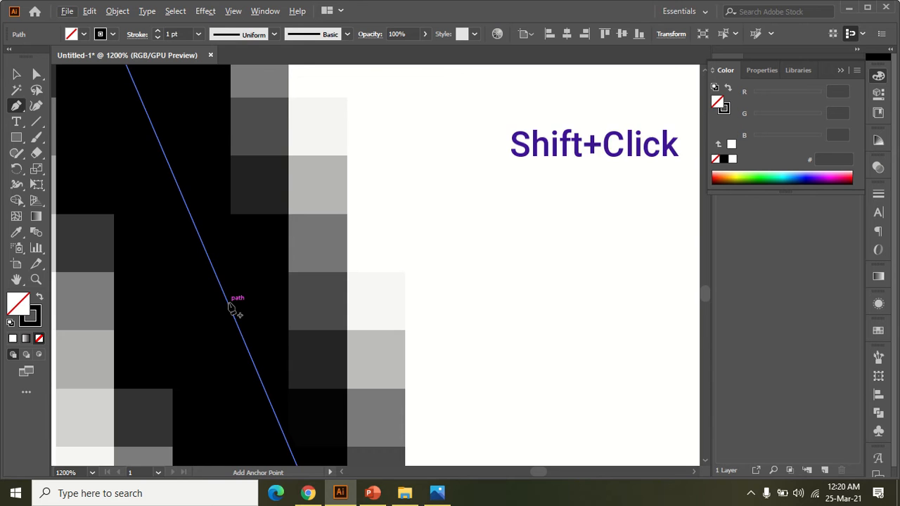
scroll(232, 308, "down", 8)
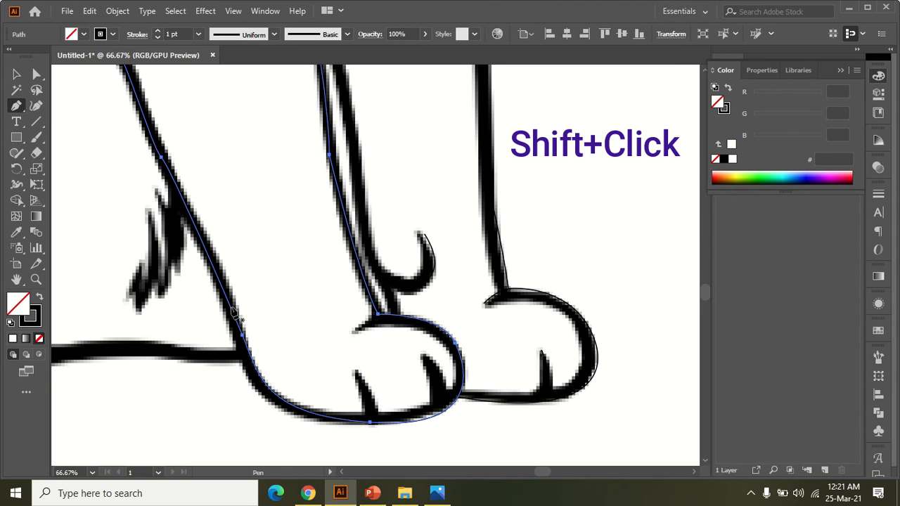
scroll(233, 309, "up", 6)
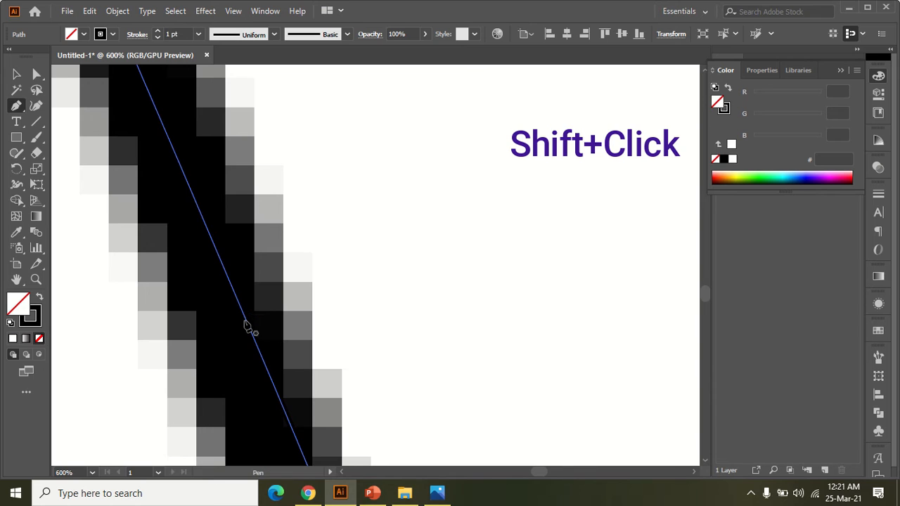
left_click(246, 324)
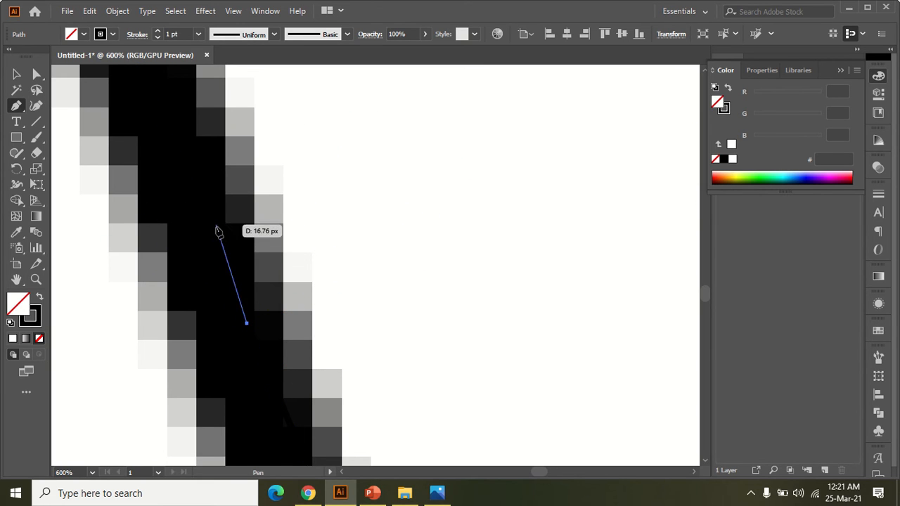
scroll(640, 168, "down", 4)
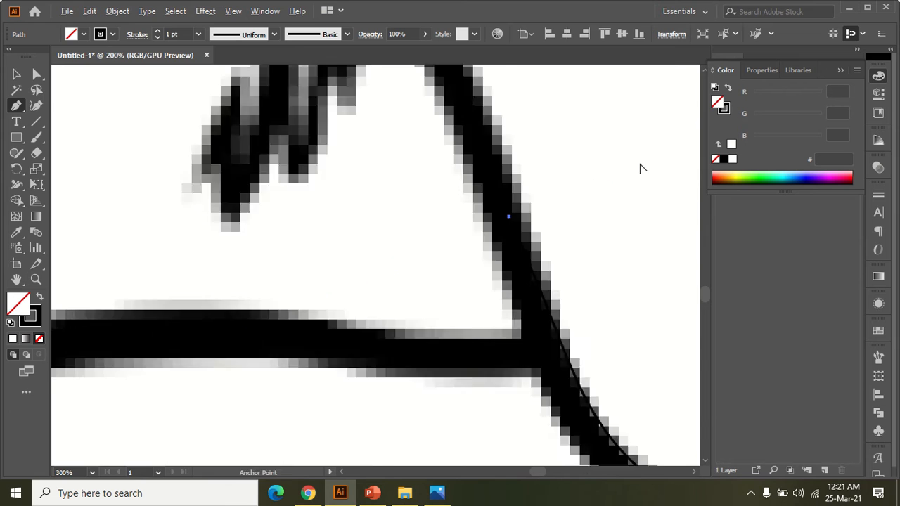
left_click_drag(562, 247, 306, 322)
left_click(510, 212)
left_click(522, 317)
left_click(385, 275)
key("ctrl+z")
key("ctrl+z")
key("ctrl+z")
key("ctrl+z")
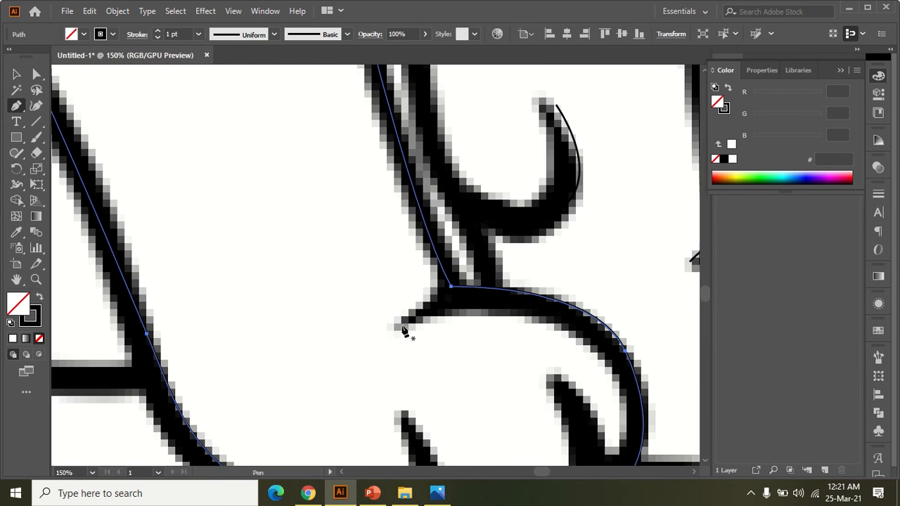
Trace the short line at the near paw's upper edge and the toe lines as separate open paths
left_click_drag(402, 326, 492, 286)
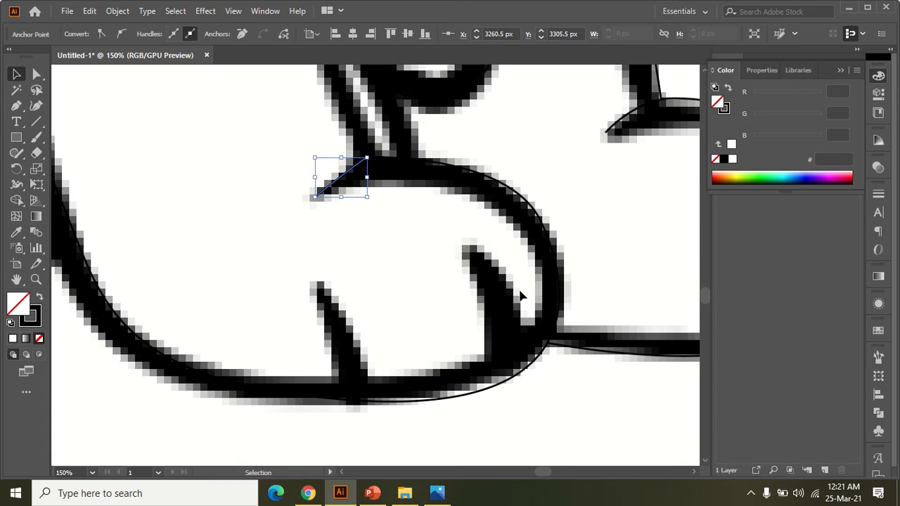
mouse_move(524, 365)
left_mouse_down()
mouse_move(509, 402)
mouse_move(518, 327)
left_mouse_up()
scroll(510, 406, "down", 3)
key("Escape")
left_click(319, 145)
scroll(339, 315, "down", 4)
mouse_move(362, 260)
left_mouse_down()
mouse_move(356, 324)
mouse_move(414, 416)
left_mouse_up()
key("Escape")
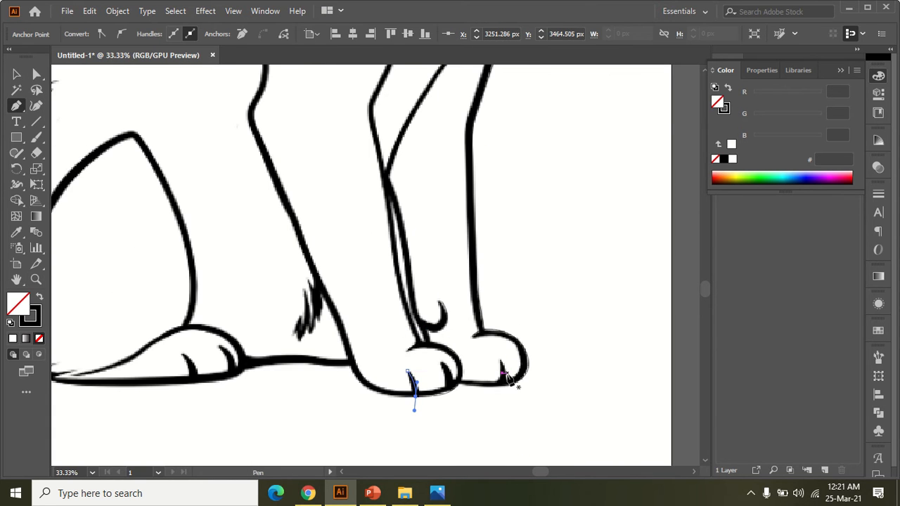
Select the leg and paw paths, deselect them, and examine how closely the paw outlines follow the reference
key("v")
left_click_drag(423, 250, 620, 455)
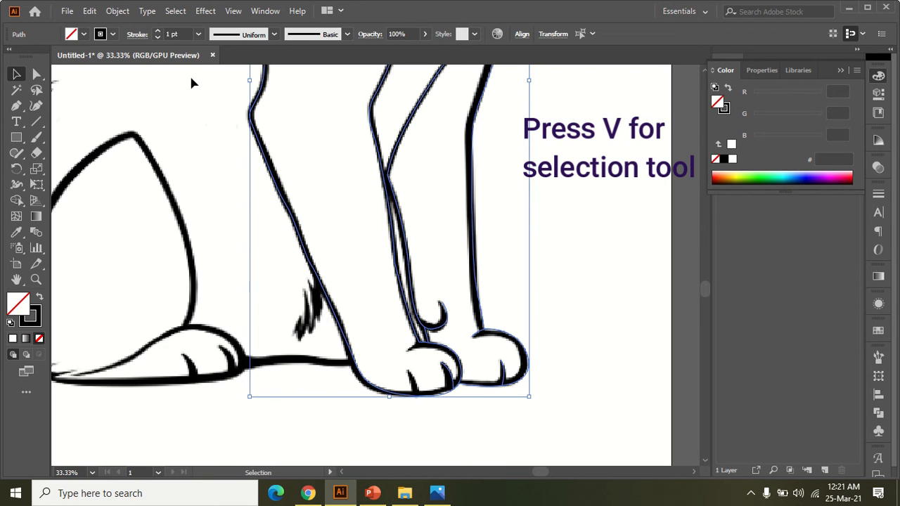
left_click(601, 358)
scroll(485, 295, "up", 1)
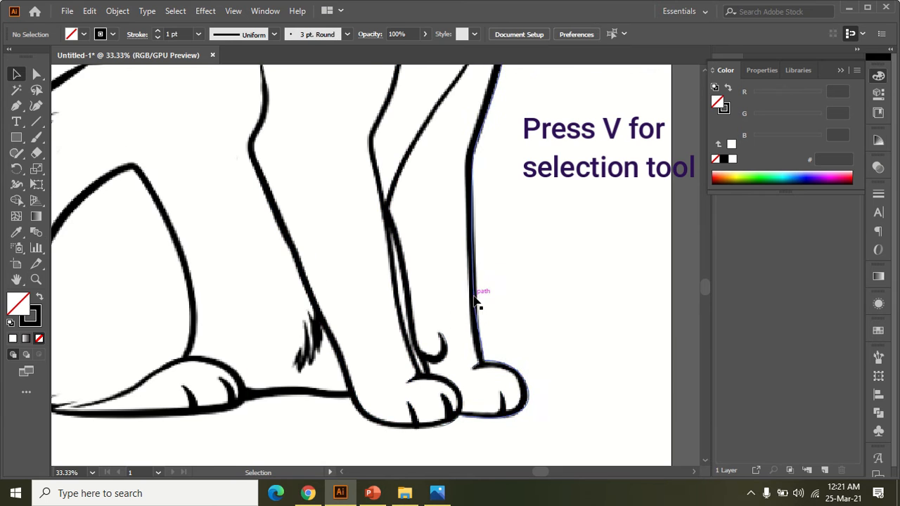
scroll(424, 365, "up", 4)
scroll(449, 383, "down", 1)
left_click_drag(497, 415, 461, 170)
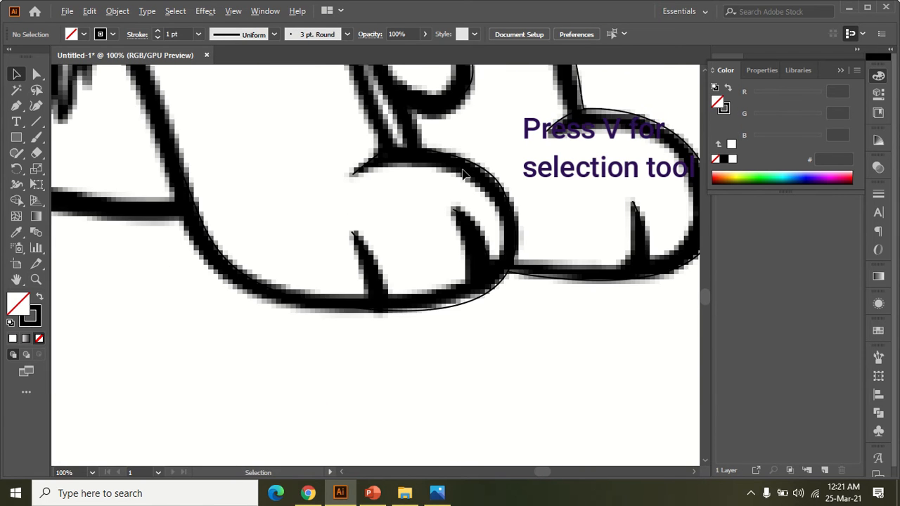
scroll(462, 170, "down", 6)
scroll(464, 172, "down", 3)
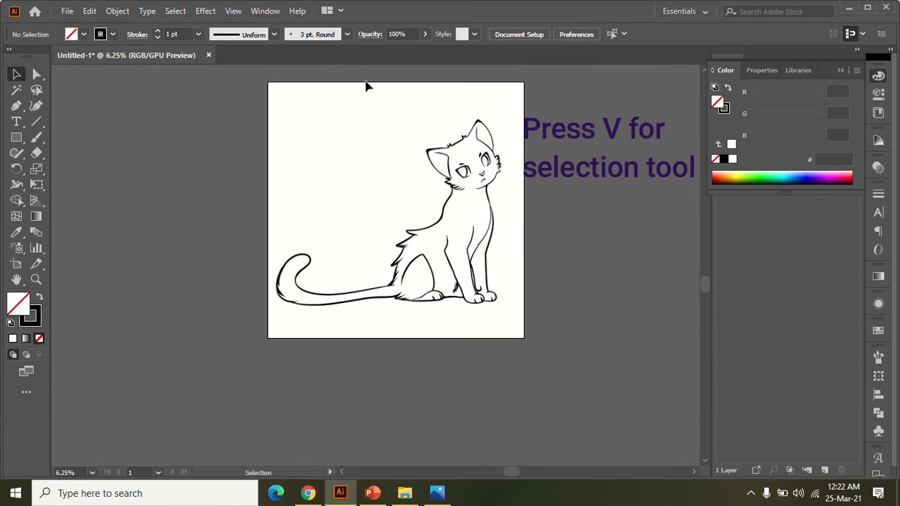
Select the traced head, chest and leg paths and set their stroke to magenta #CF00E3 at 4 pt
left_click_drag(571, 283, 643, 343)
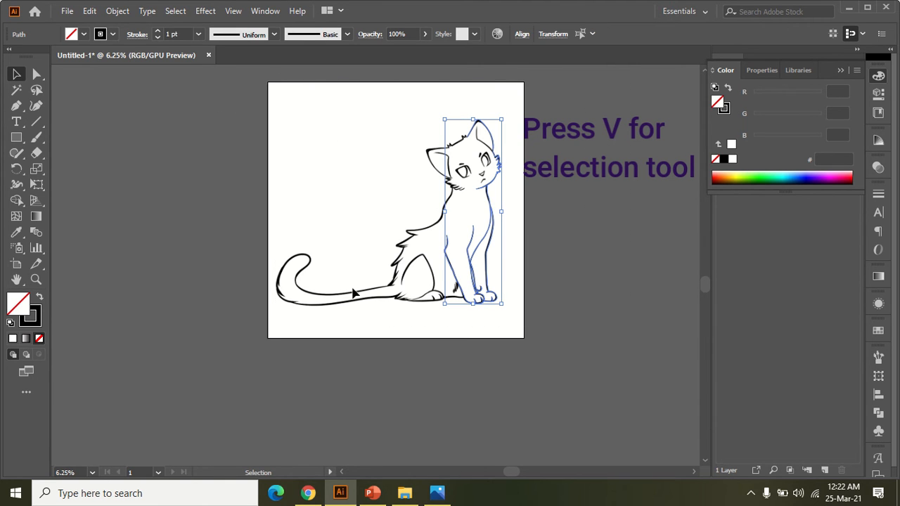
left_click(38, 321)
left_click_drag(794, 135, 813, 136)
left_click(797, 91)
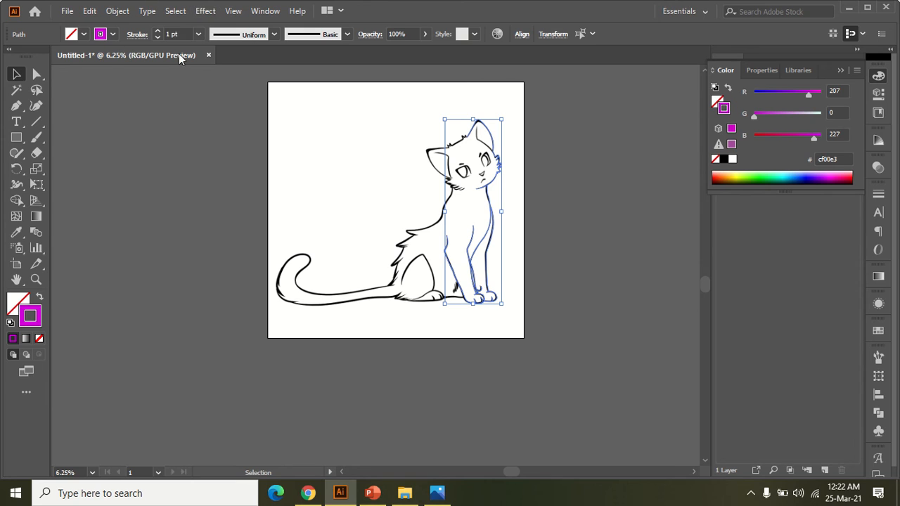
left_click(158, 31)
left_click(158, 31)
scroll(469, 208, "up", 4)
left_click_drag(554, 361, 516, 269)
left_click(576, 368)
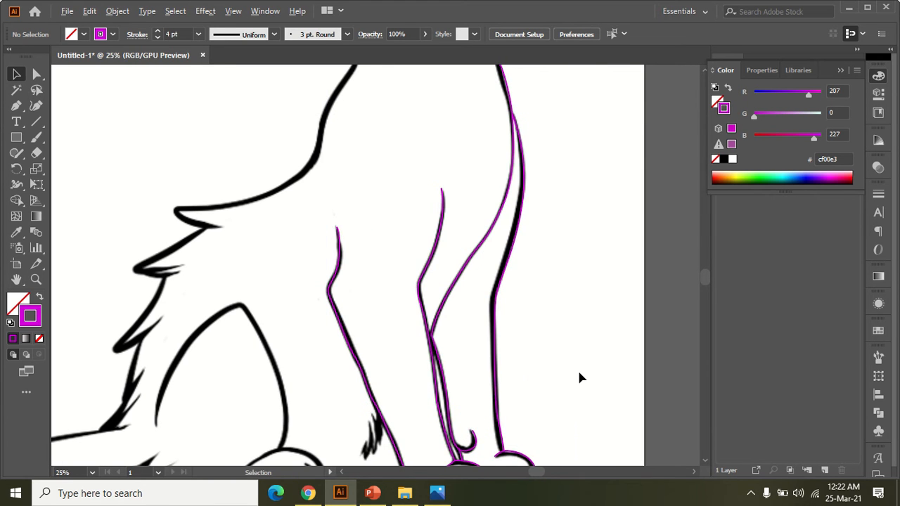
scroll(577, 368, "down", 2)
scroll(576, 398, "up", 3)
left_click_drag(568, 380, 579, 275)
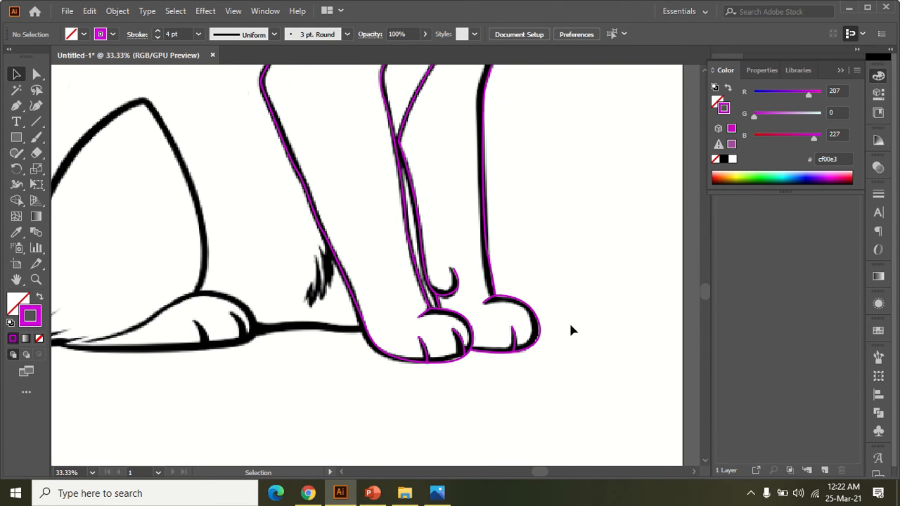
Start a path at the belly line beside the near front leg and trace the body's lower contour along the hind foot
left_click_drag(406, 180, 446, 345)
scroll(425, 338, "down", 3)
scroll(472, 288, "up", 2)
left_click_drag(450, 414, 481, 222)
scroll(288, 284, "up", 3)
key("p")
left_click(568, 342)
left_click_drag(498, 346, 476, 344)
left_click(365, 346)
scroll(204, 390, "down", 2)
left_click_drag(213, 387, 542, 371)
left_click_drag(412, 370, 392, 367)
Continue the path through the jagged fur tufts under the tail's base, making the tip of the last tuft a corner point
scroll(412, 370, "up", 3)
left_click(409, 354)
left_click_drag(318, 363, 354, 343)
left_click(368, 338)
left_click_drag(244, 351, 227, 310)
left_click_drag(289, 251, 296, 237)
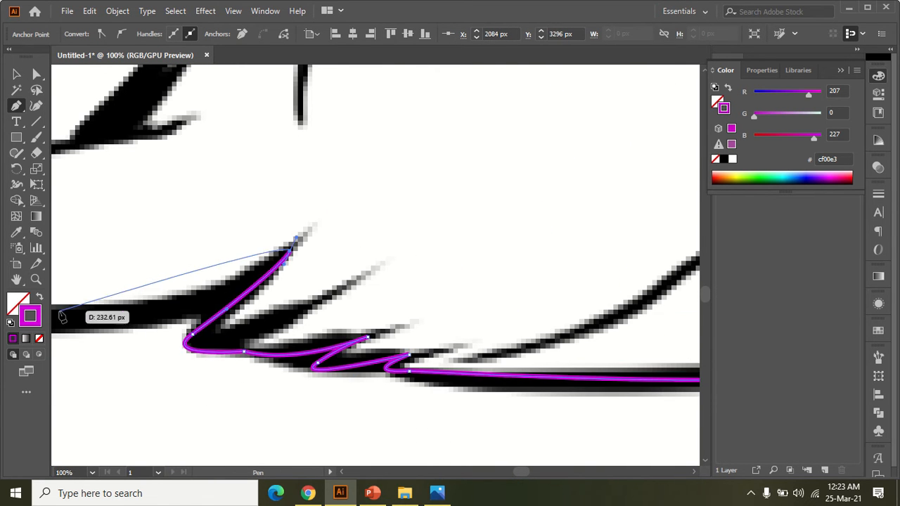
left_click(877, 193)
left_click(878, 193)
left_click(289, 252)
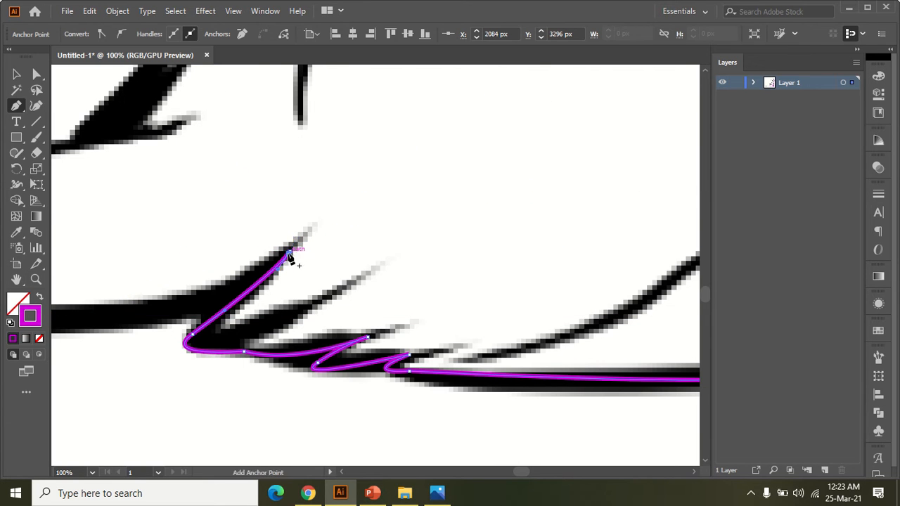
Continue the path along the tail's lower edge to its bend and add the short pointed tuft there
scroll(290, 253, "down", 2)
left_click_drag(187, 291, 101, 289)
scroll(102, 293, "down", 2)
left_click_drag(308, 353, 165, 384)
scroll(179, 390, "up", 3)
left_click(271, 416)
left_click(345, 408)
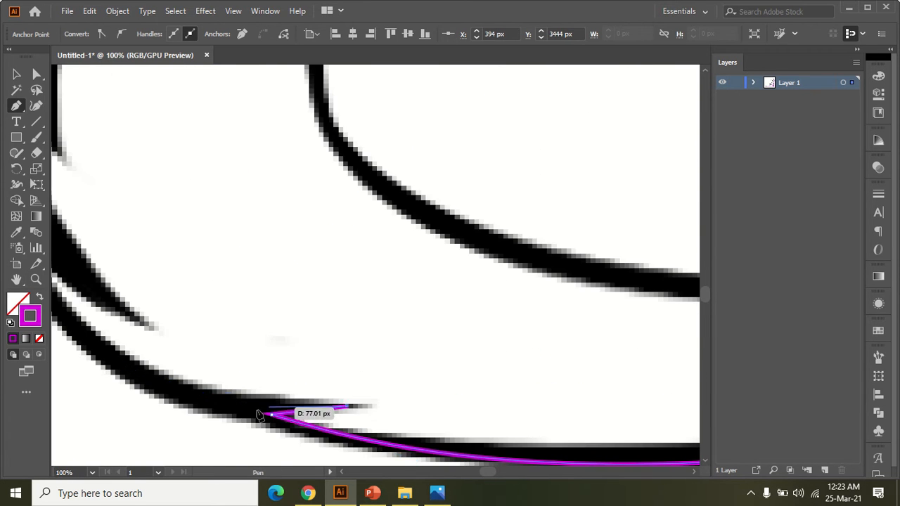
Trace the tail's outer edge up and around the curled tip and back down its inner curve
scroll(260, 415, "down", 2)
left_click_drag(208, 354, 145, 267)
left_click(208, 355)
left_click_drag(199, 303, 199, 274)
left_click_drag(295, 86, 363, 89)
left_click_drag(447, 185, 321, 328)
left_click_drag(342, 396, 350, 402)
Continue the path along the tail's upper edge to the fur where the tail joins the body
scroll(333, 409, "down", 2)
left_click_drag(602, 368, 612, 365)
scroll(492, 376, "down", 2)
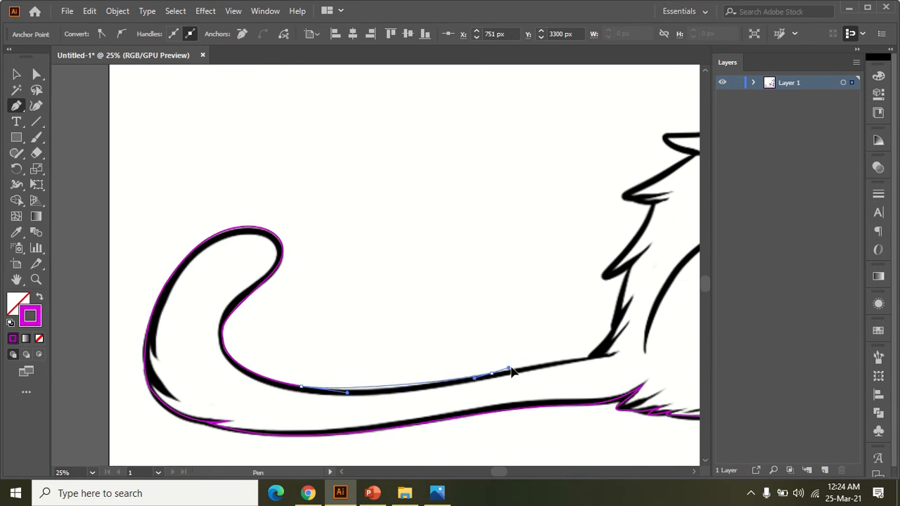
scroll(553, 388, "up", 3)
left_click(551, 388)
left_click(602, 191)
Continue the contour upward along the rear of the body and end the path
scroll(438, 258, "down", 3)
left_click_drag(407, 224, 435, 178)
left_click(452, 202)
left_click_drag(473, 184, 507, 176)
left_click_drag(528, 145, 561, 80)
left_click_drag(561, 79, 538, 302)
left_click(533, 302)
scroll(492, 317, "down", 3)
key("Escape")
Trace the two short curved detail strokes inside the tail's bend as separate paths
scroll(84, 397, "up", 4)
scroll(197, 319, "down", 1)
left_click(188, 285)
left_click_drag(188, 169, 215, 92)
key("Escape")
left_click(233, 369)
left_click_drag(168, 288, 143, 238)
Trace the ragged fur tuft behind the near front leg as a zigzag path
scroll(358, 372, "down", 3)
scroll(529, 340, "up", 2)
left_click(487, 341)
left_click(496, 324)
left_click(496, 349)
left_click_drag(500, 299, 499, 271)
left_click(507, 340)
left_click(515, 328)
left_click(515, 287)
key("Escape")
Trace the upper contour of the hind foot up and over the paw, and end the path
left_click(268, 384)
left_click_drag(324, 367, 350, 350)
left_click_drag(410, 336, 417, 406)
scroll(417, 359, "up", 3)
key("Escape")
Trace the short curved toe lines on the hind paw
left_click(411, 351)
left_click_drag(448, 437, 444, 360)
scroll(446, 361, "down", 3)
scroll(439, 218, "up", 4)
left_click_drag(469, 281, 452, 368)
left_click(245, 189)
left_click_drag(291, 307, 267, 376)
Trace the hind thigh up to its peak and down to the paw, with a corner point at the peak
scroll(528, 382, "down", 5)
left_click(234, 353)
left_click_drag(317, 231, 394, 205)
left_click(318, 232)
left_click_drag(359, 378, 331, 436)
key("Escape")
Trace a short fur stroke near the lower back as a separate open path
scroll(211, 305, "up", 2)
left_click_drag(250, 348, 342, 342)
left_click(296, 396)
left_click_drag(236, 406, 206, 409)
key("Escape")
Trace the jagged fur tufts up the cat's back, including their pointed inner strokes
left_click(318, 337)
left_click(326, 284)
left_click_drag(304, 316, 283, 347)
left_click(362, 181)
left_click_drag(314, 227, 281, 248)
mouse_move(398, 105)
left_mouse_down()
mouse_move(368, 327)
mouse_move(408, 281)
left_mouse_up()
left_click(364, 313)
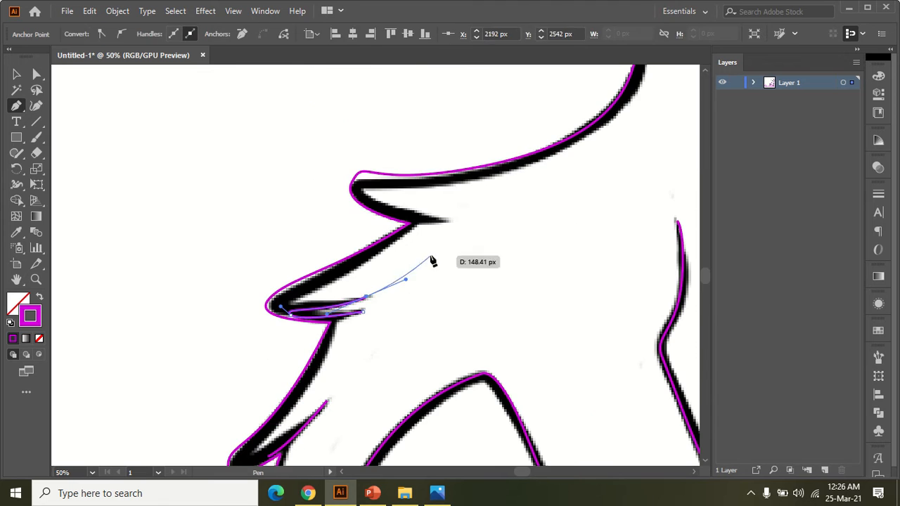
left_click_drag(411, 223, 392, 220)
left_click_drag(489, 289, 496, 335)
Adjust the anchor handles of the back fur tufts with Direct Selection to follow the reference outline
left_click(37, 74)
left_click(386, 238)
left_click(378, 215)
scroll(373, 225, "up", 3)
left_click(315, 295)
left_click_drag(353, 225, 328, 269)
left_click(393, 327)
scroll(394, 327, "up", 1)
key("ctrl+z")
left_click_drag(341, 180, 309, 251)
left_click(365, 310)
Reshape the rounded tip of the uppermost back fur tuft by moving its curve handle closer to the reference line
scroll(295, 309, "down", 4)
scroll(393, 281, "up", 2)
left_click(422, 301)
scroll(208, 319, "up", 2)
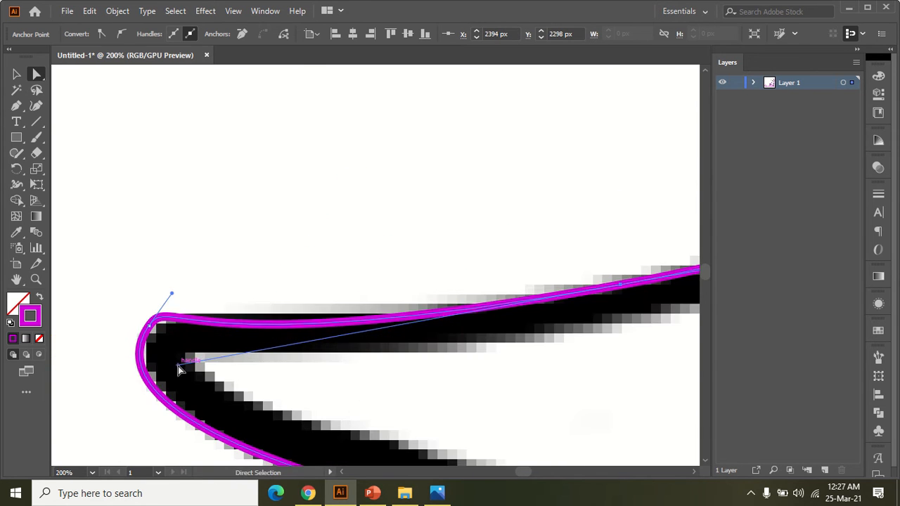
left_click_drag(181, 364, 197, 344)
scroll(361, 334, "down", 5)
scroll(328, 198, "up", 3)
Trace the jagged cheek fur on the left side of the face with the Pen tool, up to the ear base
key("p")
left_click(513, 348)
left_click_drag(431, 368, 428, 325)
left_click(477, 338)
left_click_drag(353, 357, 352, 312)
left_click(430, 320)
left_click_drag(197, 259, 177, 231)
left_click(284, 218)
left_click_drag(203, 191, 207, 171)
left_click(298, 189)
scroll(330, 211, "down", 3)
Trace the outer curve of the left ear from the cheek fur up to the ear tip
left_click_drag(276, 227, 253, 117)
scroll(254, 162, "up", 3)
left_click(225, 106)
scroll(225, 106, "down", 3)
Continue the head outline from the left ear tip through the two zigzag forehead tufts towards the right ear
left_click_drag(343, 92, 455, 85)
scroll(343, 90, "up", 3)
left_click(357, 162)
left_click(342, 121)
scroll(436, 133, "down", 1)
left_click(420, 138)
left_click(416, 115)
left_click(454, 123)
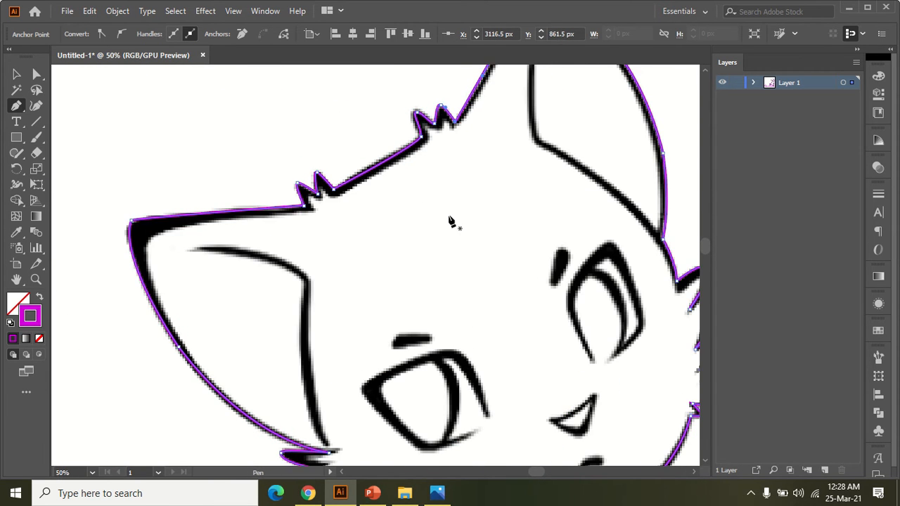
Undo the last segment and redraw the upper forehead tuft, joining it to the open end of the right ear's path
key("ctrl+z")
scroll(455, 112, "up", 5)
scroll(453, 204, "up", 3)
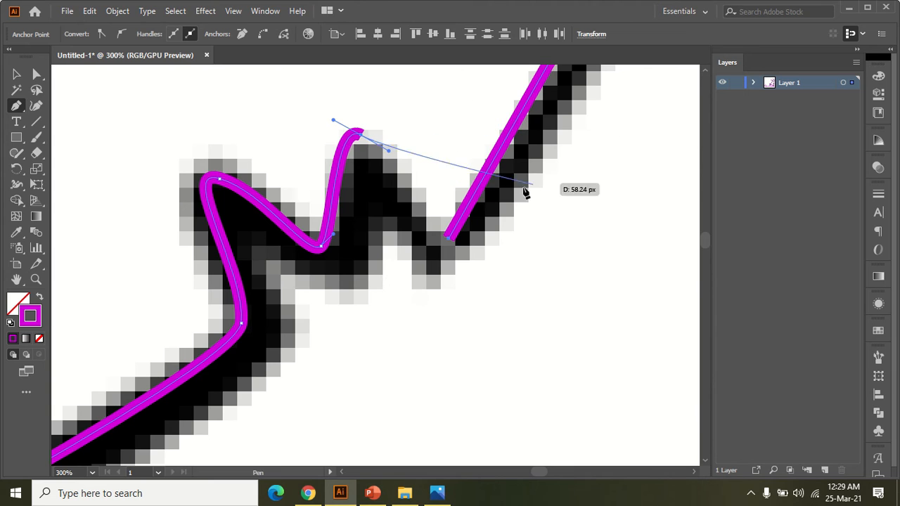
left_click(447, 240)
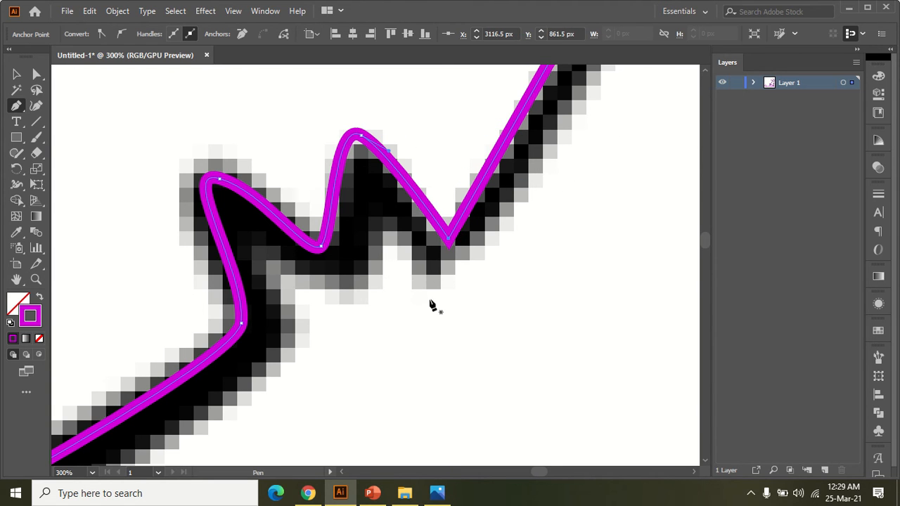
Trace the inner line of the right ear as a separate path, curving down to the side of the head
scroll(431, 301, "down", 7)
left_click_drag(447, 369, 460, 84)
scroll(460, 85, "down", 2)
left_click_drag(507, 260, 511, 384)
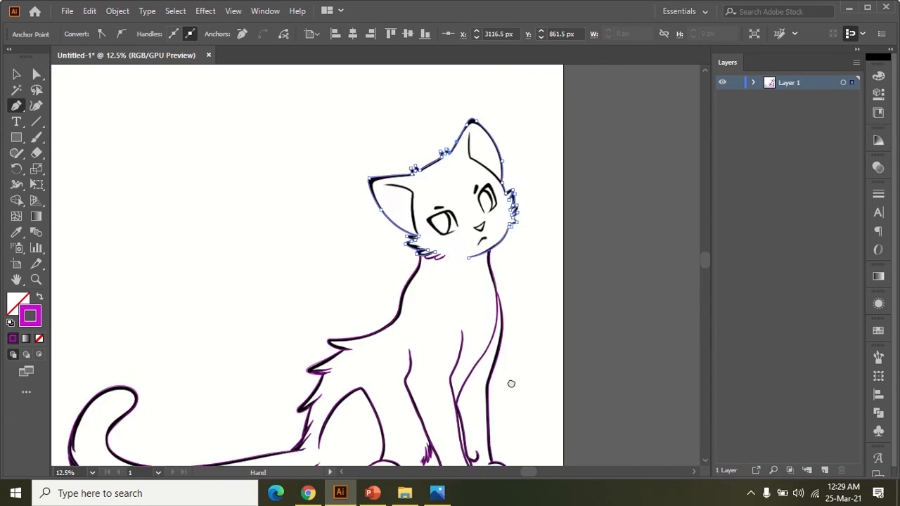
scroll(465, 135, "up", 5)
left_click(487, 111)
left_click_drag(492, 251, 511, 292)
left_click_drag(614, 351, 658, 405)
Trace the inner line of the left ear, with a corner point at its bend and a curve down to the cheek
left_click_drag(422, 380, 542, 131)
left_click(108, 109)
left_click_drag(263, 146, 297, 192)
left_click(262, 147)
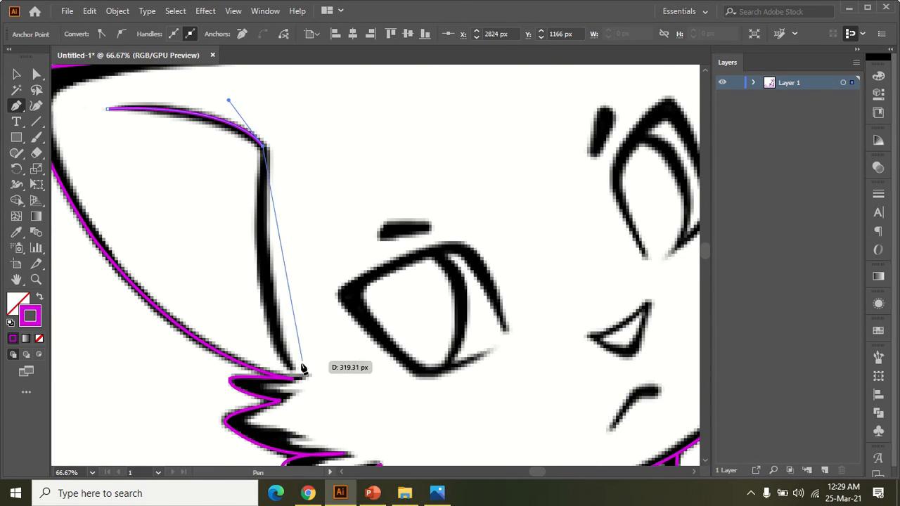
left_click_drag(291, 367, 336, 395)
Trace both eyebrows as short straight open paths
left_click_drag(506, 309, 347, 305)
scroll(347, 305, "up", 1)
left_click_drag(485, 78, 460, 270)
scroll(461, 269, "up", 1)
left_click(446, 261)
left_click(482, 155)
scroll(477, 148, "down", 3)
left_click(345, 241)
left_click(309, 245)
key("Escape")
Trace the left eye's outline over its curved top, around the pointed corner and along the bottom
left_click(402, 318)
left_click_drag(368, 254, 333, 265)
left_click(279, 291)
left_click_drag(342, 352, 398, 322)
Trace the right eye's outline over its peak and down around the outer corner as an open path
left_click(508, 264)
left_click_drag(524, 145, 537, 151)
scroll(569, 225, "up", 1)
left_click_drag(555, 230, 553, 294)
left_click_drag(505, 278, 466, 304)
key("Escape")
Trace the curved iris lines inside the right and left eyes as separate open paths
left_click(472, 159)
left_click_drag(528, 198, 544, 256)
left_click(518, 272)
key("Escape")
left_click_drag(290, 270, 322, 202)
left_click(304, 202)
left_click_drag(317, 323, 270, 418)
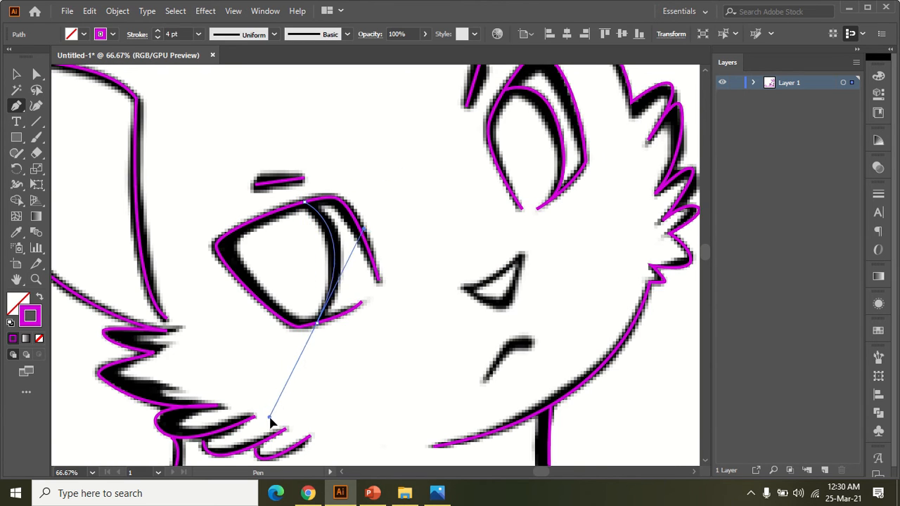
Trace the nose as a closed rounded triangle and add the short curved mouth line below it
scroll(608, 301, "up", 2)
left_click(275, 273)
left_click_drag(419, 195, 427, 210)
left_click_drag(391, 319, 379, 321)
left_click_drag(275, 273, 266, 253)
mouse_move(357, 408)
left_mouse_down()
mouse_move(335, 215)
mouse_move(394, 205)
left_mouse_up()
left_click(314, 294)
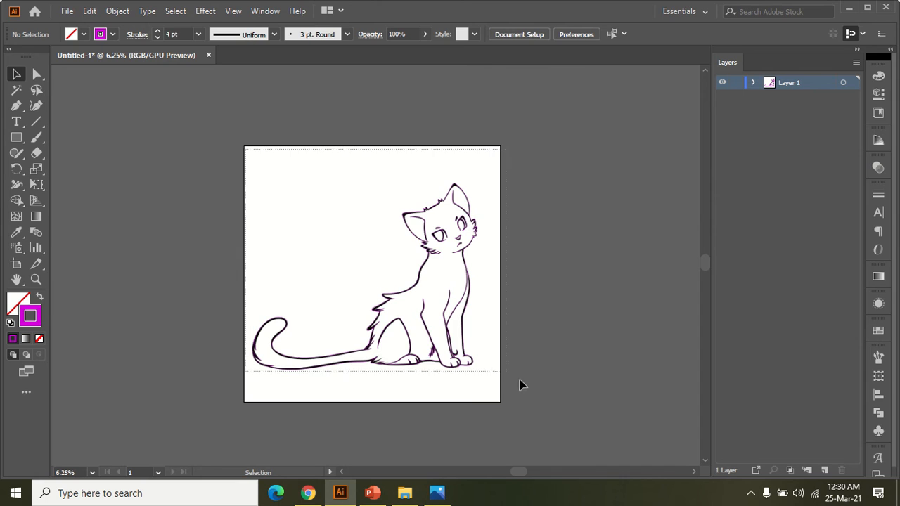
Select all the traced paths and increase their stroke weight to 13 pt
key("ctrl+a")
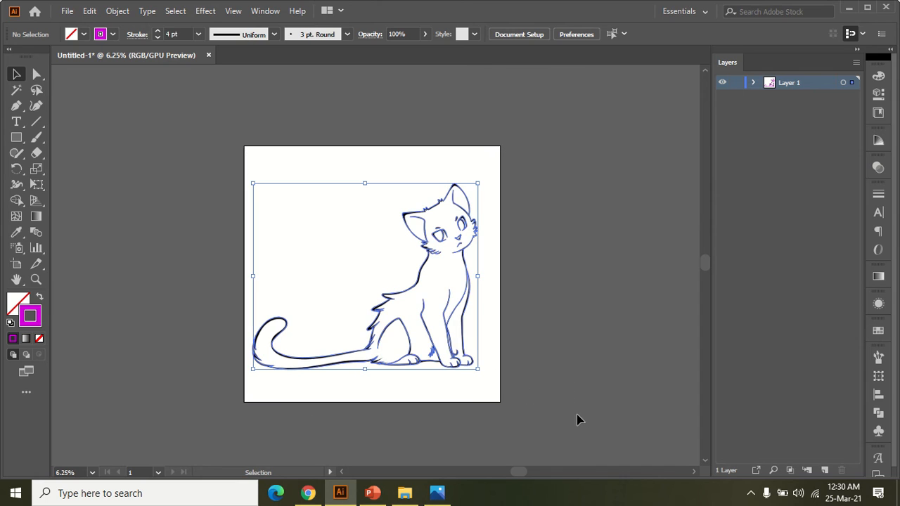
left_click(156, 38)
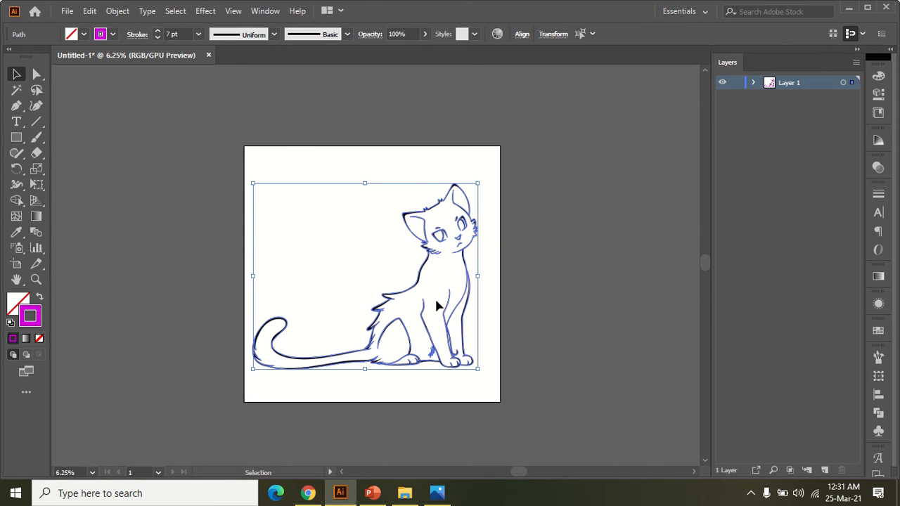
scroll(428, 295, "up", 5)
left_click(157, 31)
left_click(157, 32)
left_click(157, 32)
left_click(156, 32)
left_click(157, 38)
left_click(157, 38)
left_click(157, 37)
left_click(156, 37)
scroll(288, 175, "down", 3)
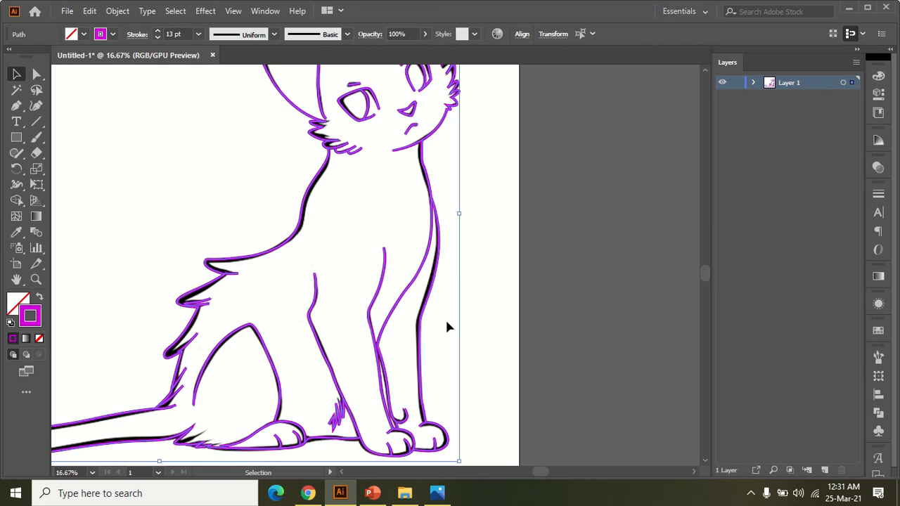
Compare the line thickness with the reference, raise the stroke weight of all paths to 17 pt, and deselect them
scroll(450, 334, "down", 3)
scroll(460, 211, "up", 4)
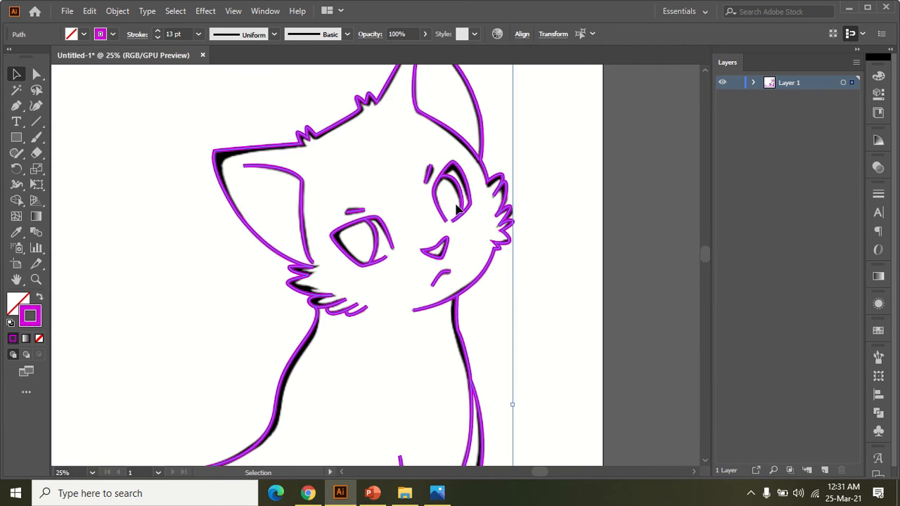
left_click_drag(459, 211, 452, 222)
left_click_drag(440, 299, 439, 299)
left_click(158, 31)
left_click(158, 31)
left_click(158, 31)
left_click(157, 30)
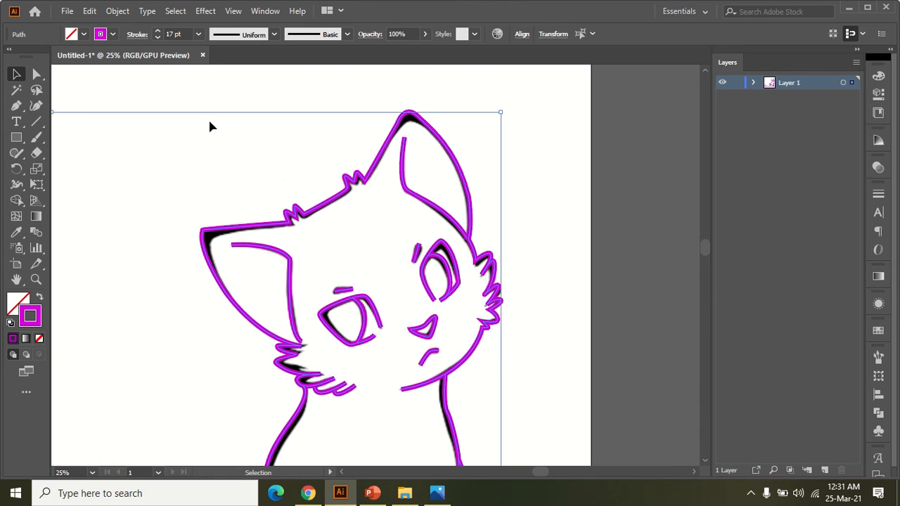
left_click(228, 153)
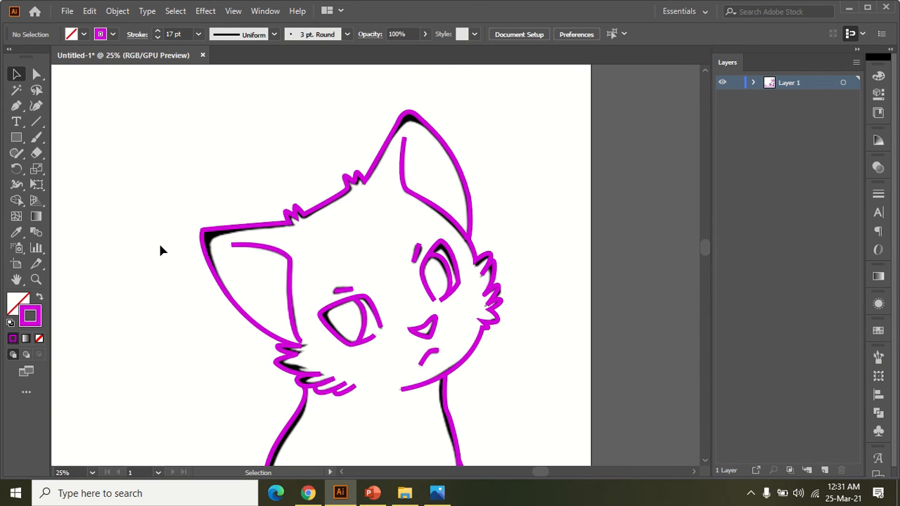
left_click(229, 232)
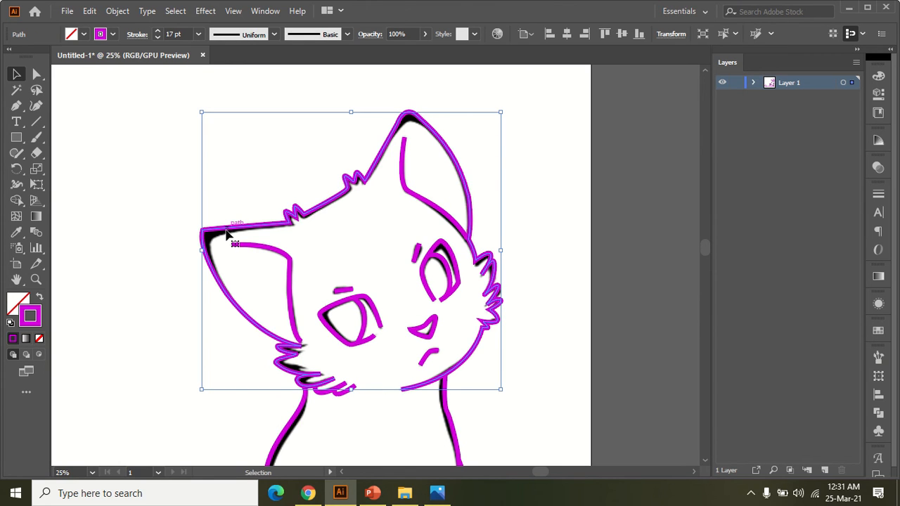
left_click(17, 153)
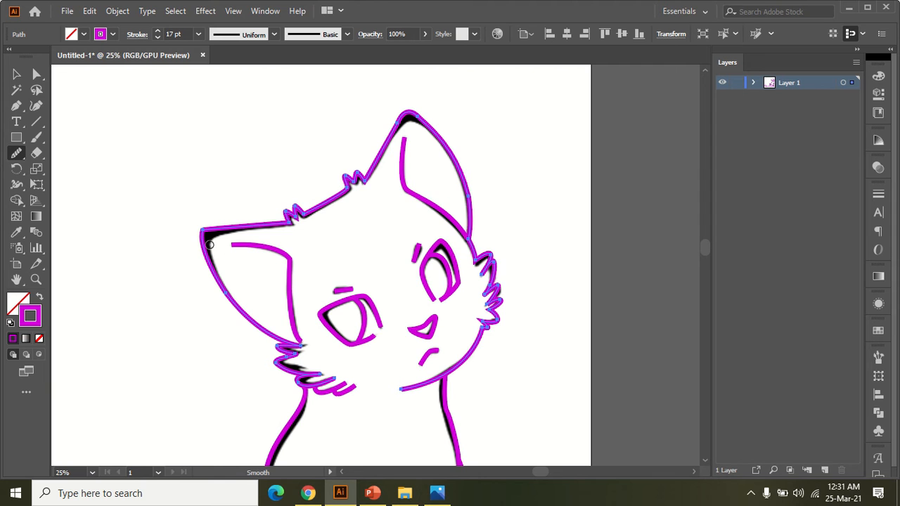
key("v")
left_click(230, 248)
scroll(230, 248, "up", 1)
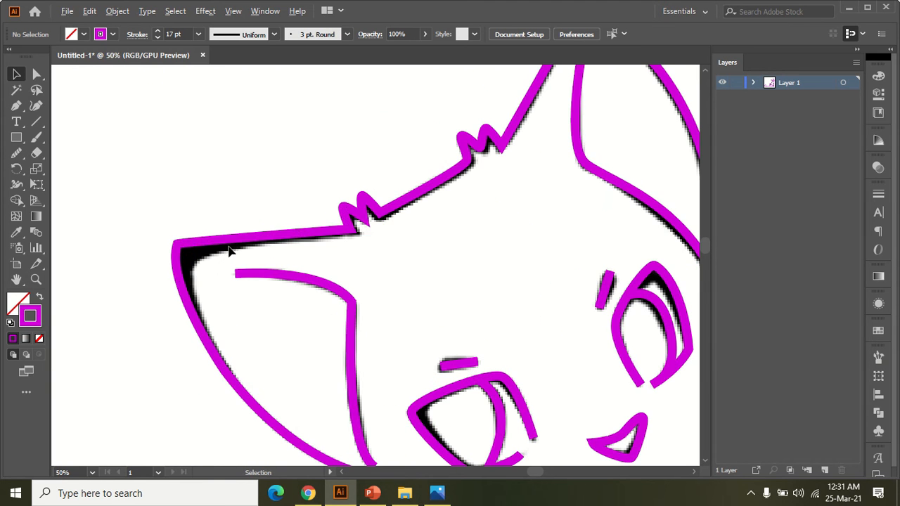
Select the head outline and round off the sharp tip of the left ear with the Smooth tool
left_click(182, 250)
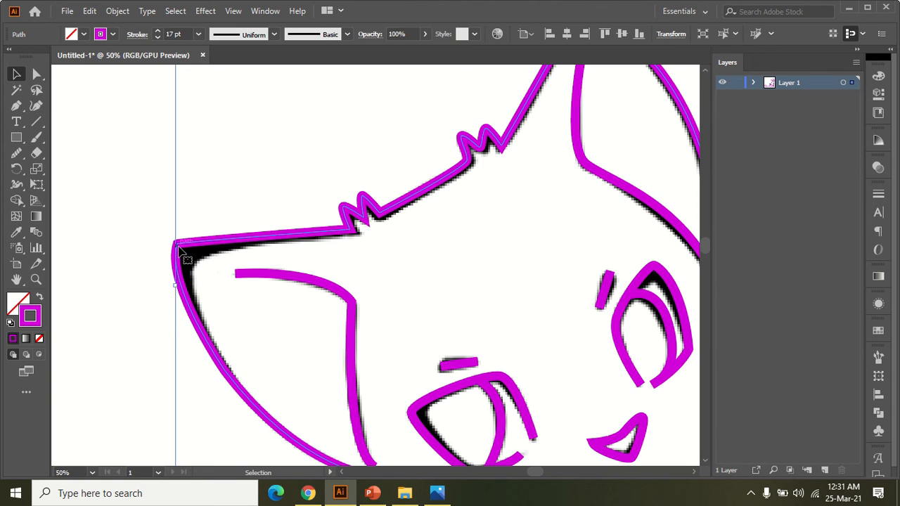
left_click(17, 154)
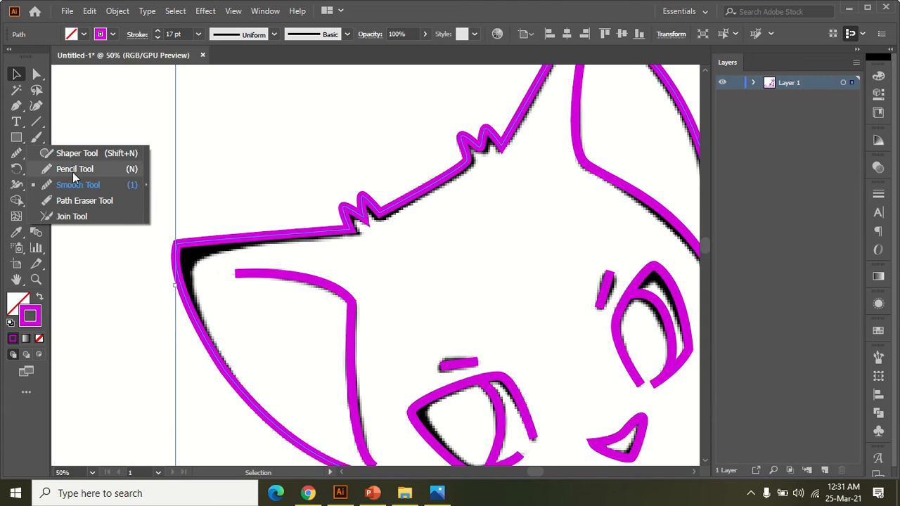
left_click(108, 186)
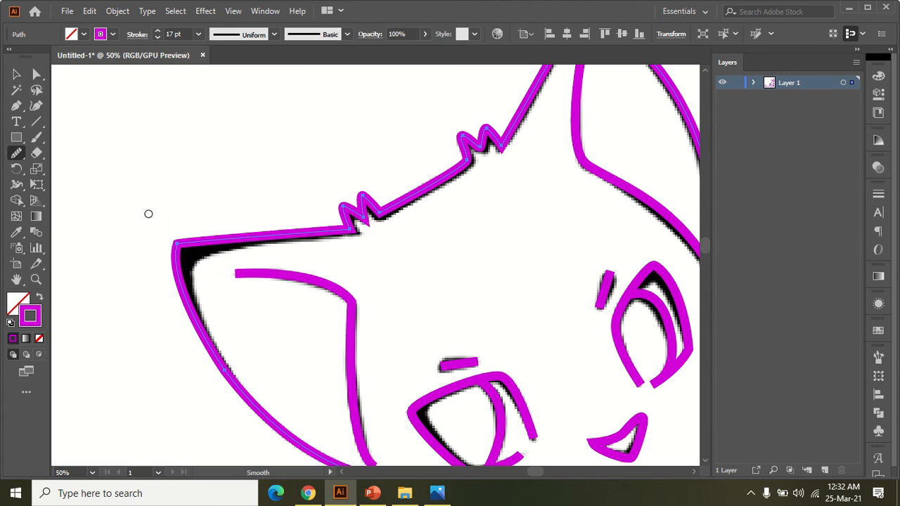
mouse_move(177, 244)
left_mouse_down()
mouse_move(197, 309)
mouse_move(207, 281)
mouse_move(220, 302)
left_mouse_up()
mouse_move(175, 251)
left_mouse_down()
mouse_move(229, 329)
mouse_move(210, 260)
mouse_move(223, 241)
mouse_move(212, 341)
left_mouse_up()
left_click_drag(200, 235, 218, 333)
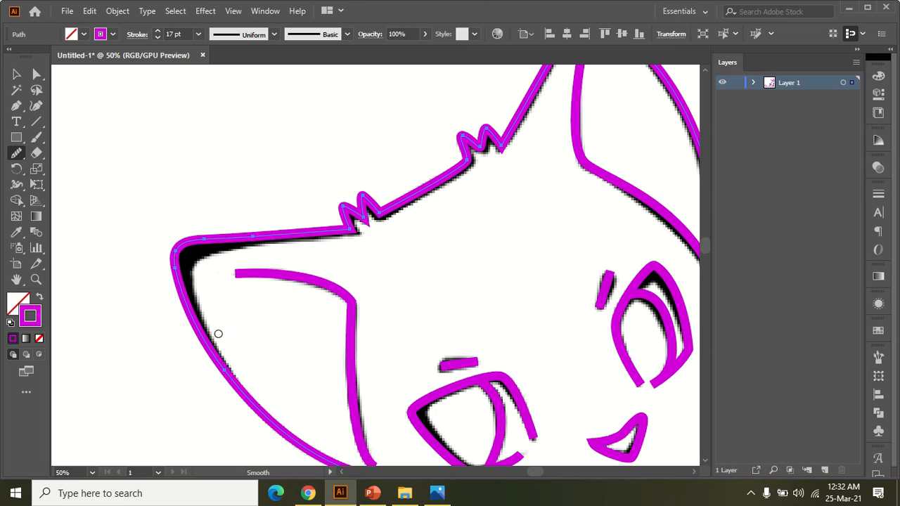
Examine the smoothed ear tip, the tail and the full tracing against the reference with nothing selected
scroll(240, 315, "down", 4)
scroll(232, 319, "up", 4)
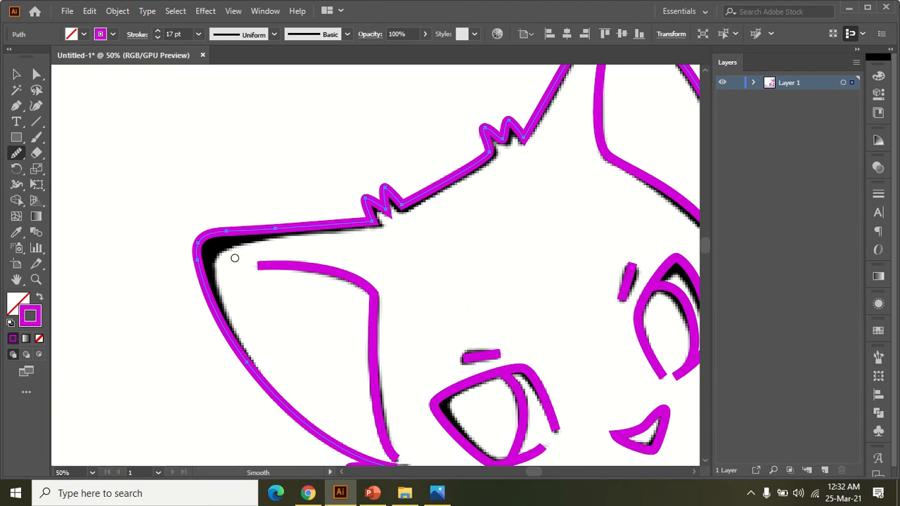
scroll(224, 266, "down", 5)
scroll(307, 307, "up", 3)
left_click_drag(222, 253, 392, 336)
scroll(234, 285, "up", 3)
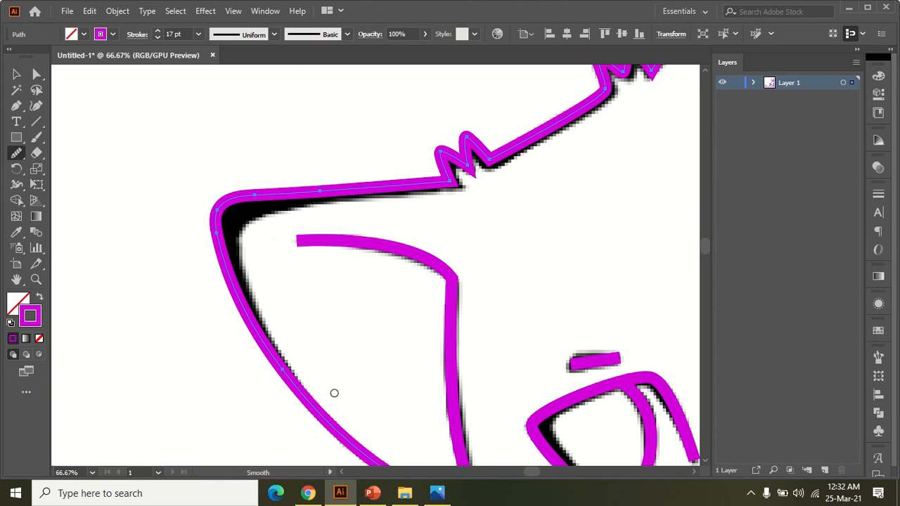
key("v")
left_click(325, 321)
scroll(325, 321, "down", 6)
left_click_drag(360, 380, 442, 220)
scroll(234, 311, "up", 4)
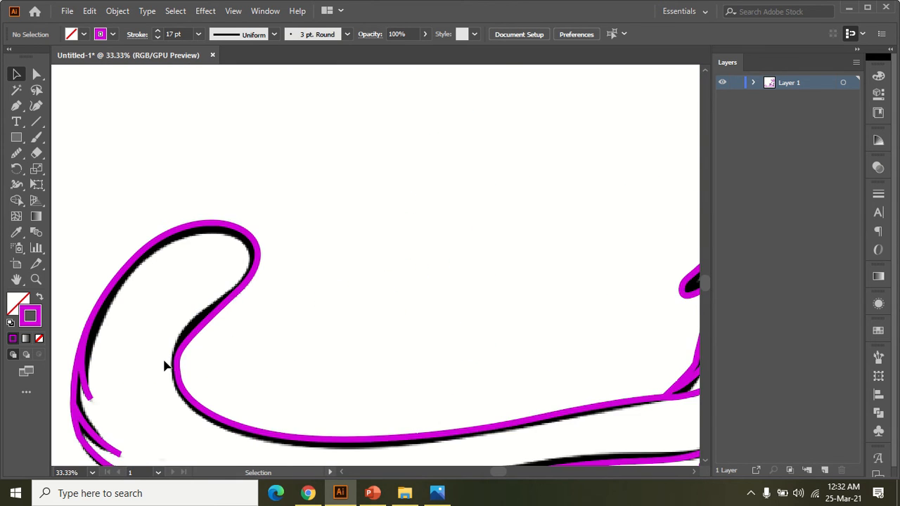
left_click_drag(143, 417, 208, 321)
scroll(191, 335, "down", 2)
scroll(191, 340, "down", 1)
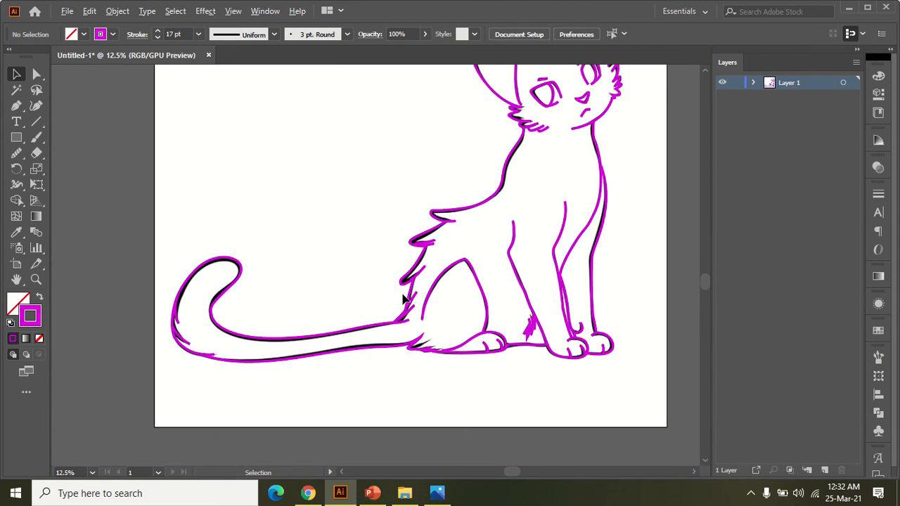
scroll(272, 340, "down", 2)
Try to move the traced cat paths away from the reference, and undo the move
left_click_drag(212, 145, 495, 415)
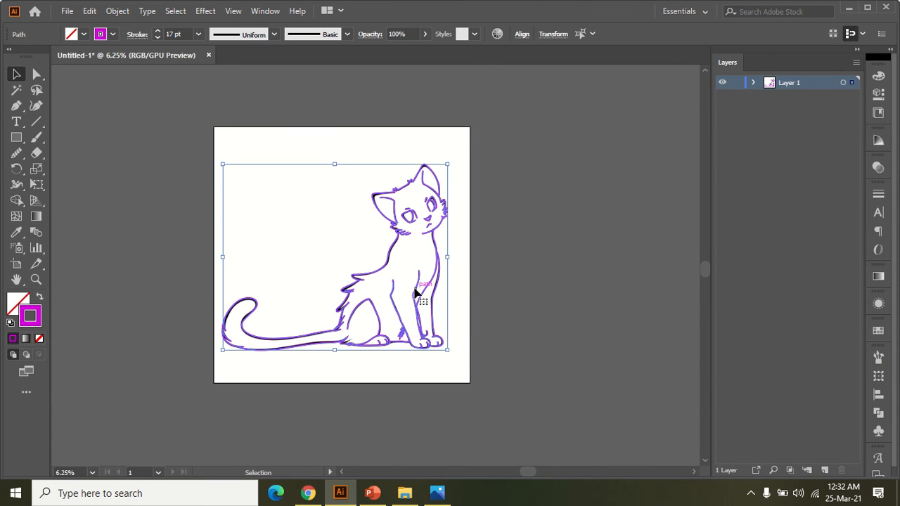
scroll(394, 309, "right", 3)
mouse_move(286, 300)
left_mouse_down()
mouse_move(554, 306)
mouse_move(291, 299)
left_mouse_up()
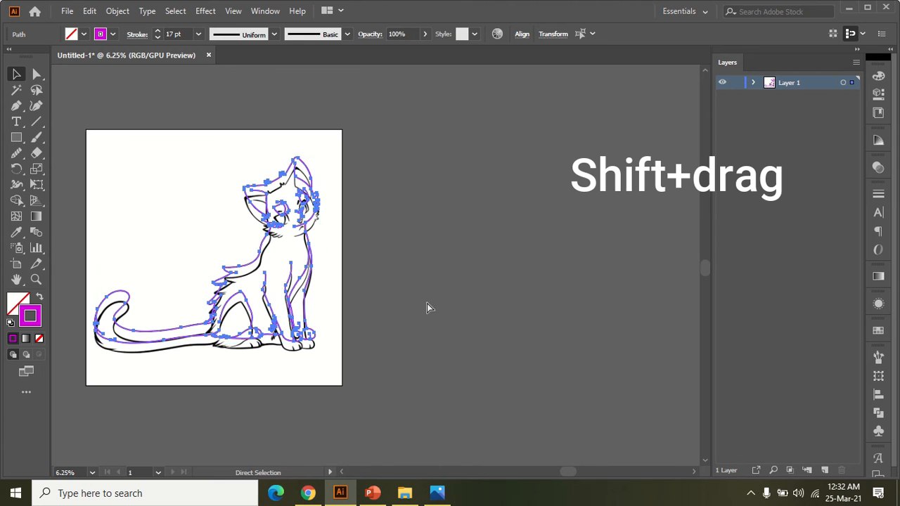
key("ctrl+z")
Select all traced paths and move them horizontally off the artboard to the empty area beside the reference
left_click_drag(74, 143, 394, 429)
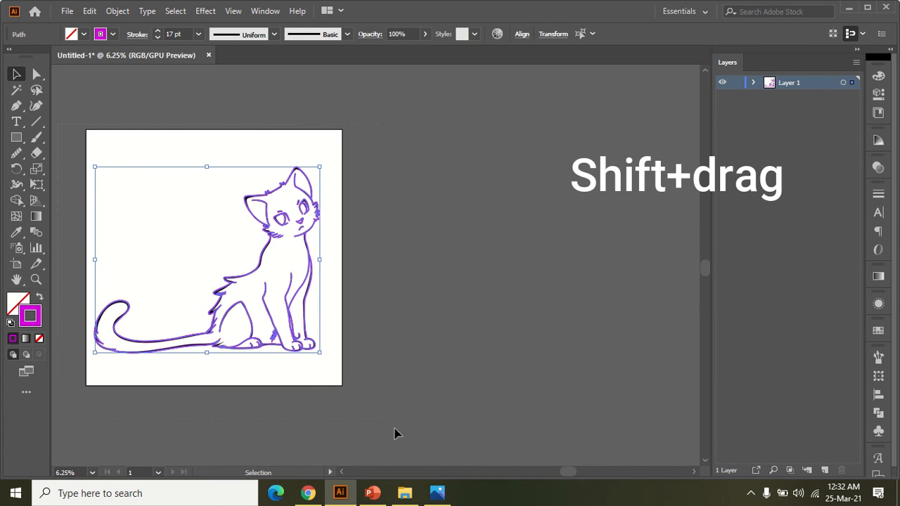
left_click_drag(268, 316, 535, 314)
left_click(411, 254)
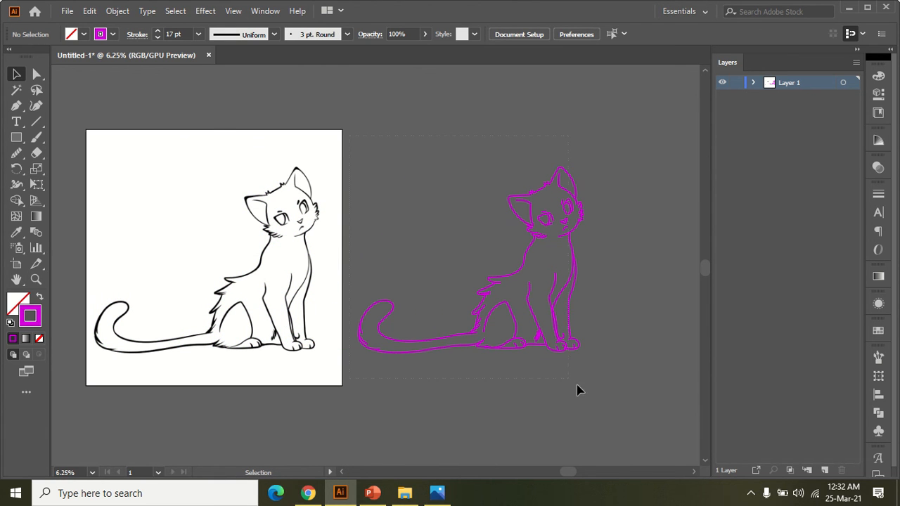
Change the stroke colour of the whole traced cat to black (000000) and deselect it
left_click_drag(629, 420, 629, 420)
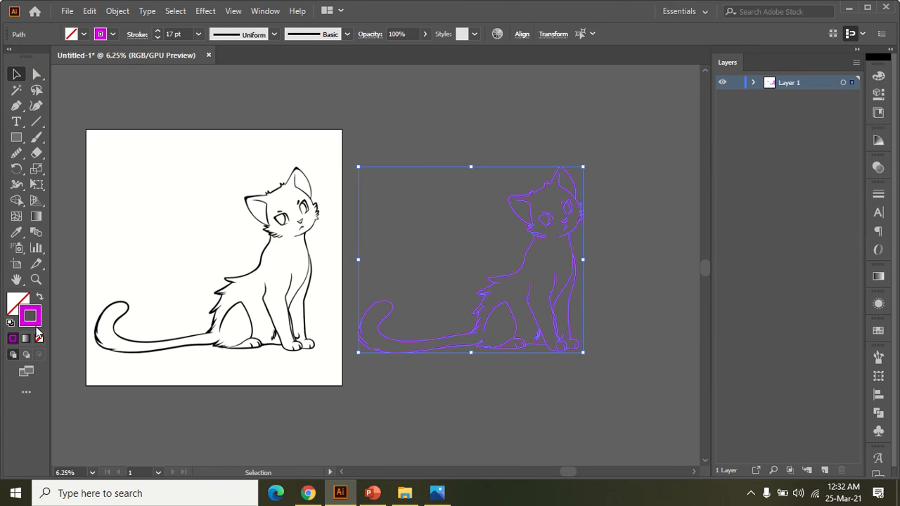
left_click(877, 76)
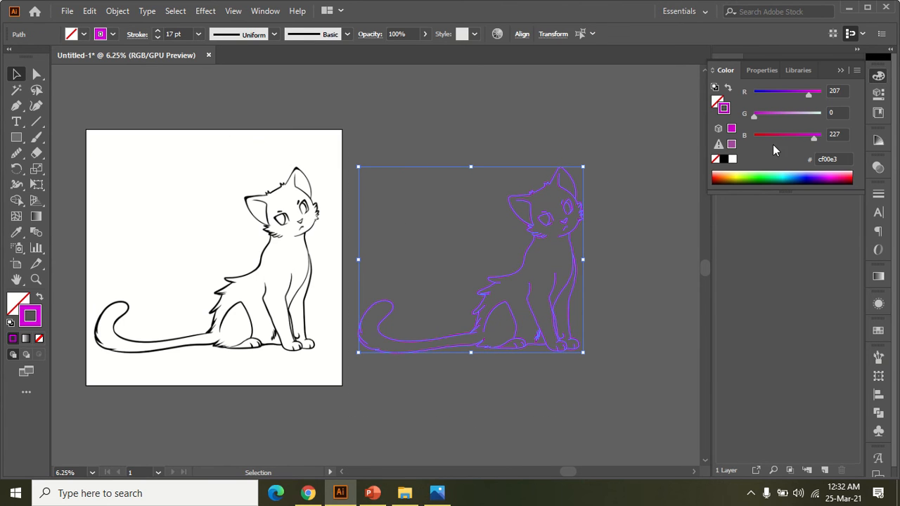
left_click(723, 159)
left_click(632, 243)
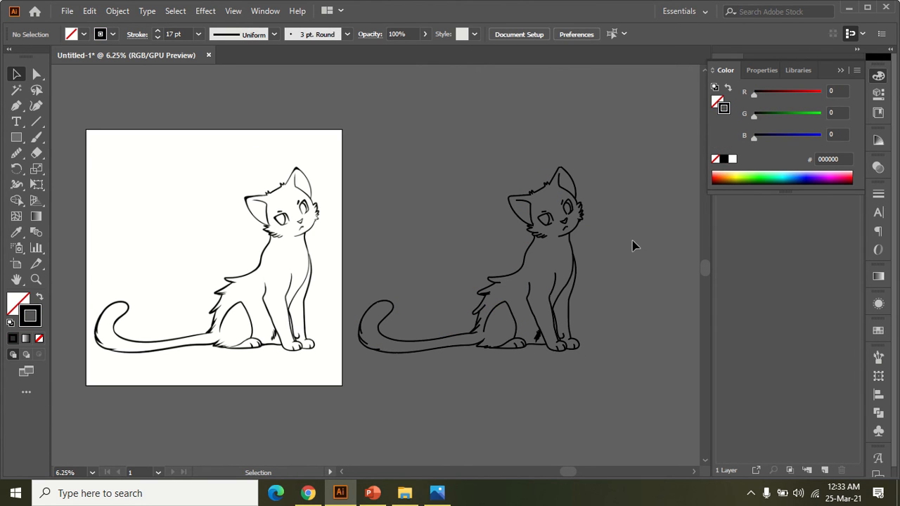
Compare the black line art with the reference and inspect its paws and leg fur up close
scroll(628, 294, "down", 1)
left_click_drag(452, 192, 631, 400)
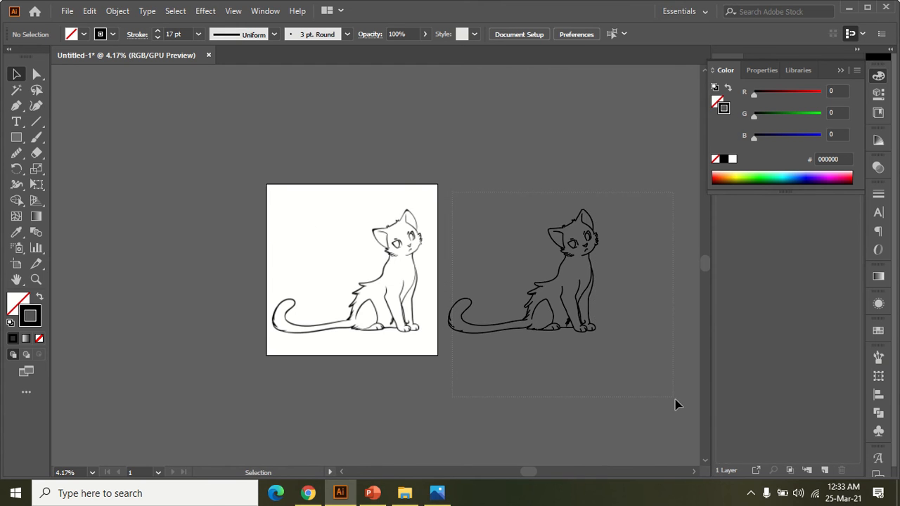
left_click(626, 383)
scroll(587, 267, "up", 3)
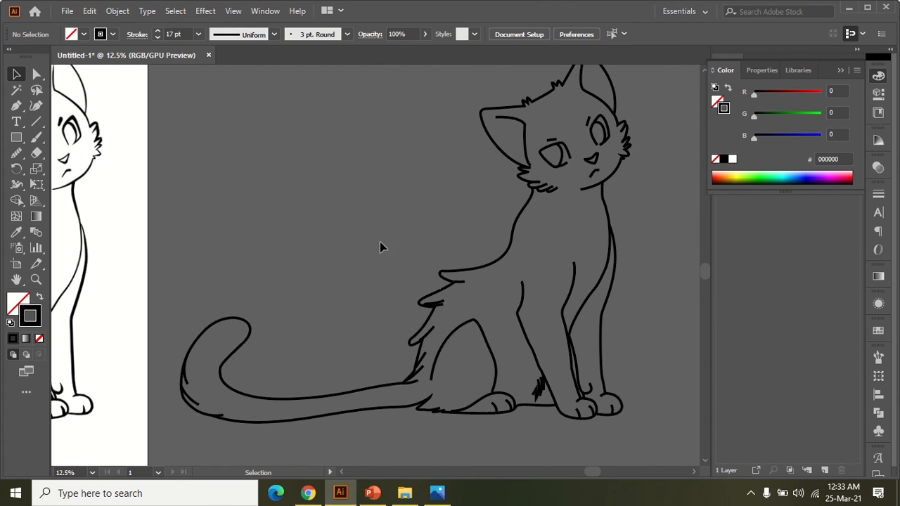
scroll(518, 382, "down", 1)
scroll(513, 368, "up", 5)
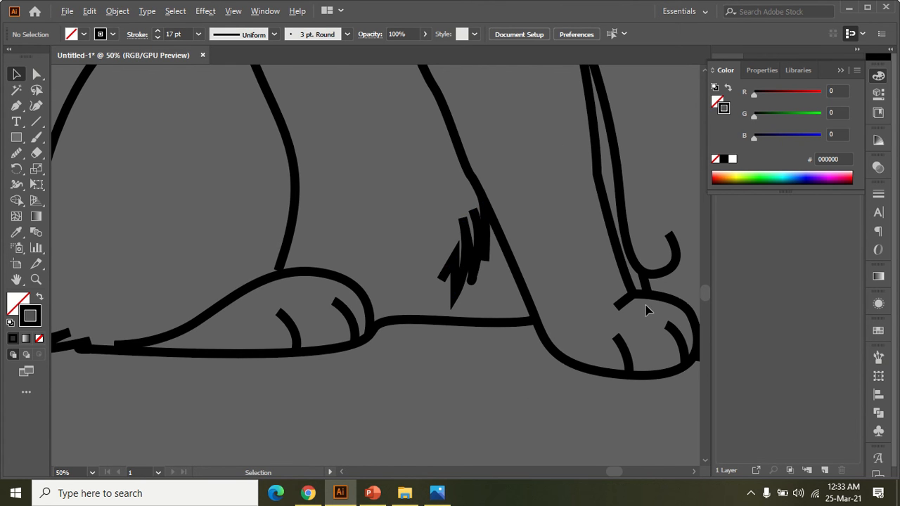
Apply Width Profile 2, the double-bulge variable width profile, to all paths of the traced cat and deselect them
scroll(657, 303, "down", 2)
left_click_drag(616, 346, 489, 418)
scroll(531, 339, "down", 2)
left_click_drag(365, 343, 421, 380)
scroll(425, 381, "down", 1)
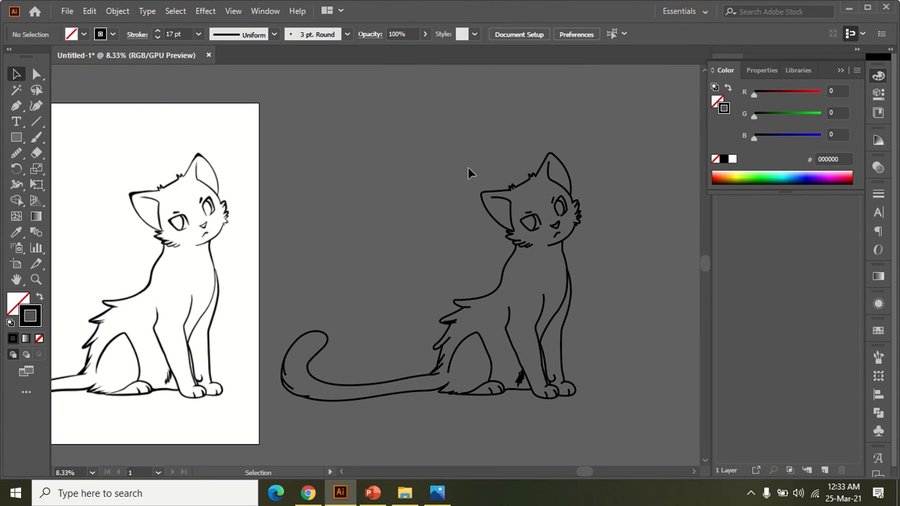
left_click_drag(281, 94, 512, 286)
left_click_drag(666, 450, 666, 449)
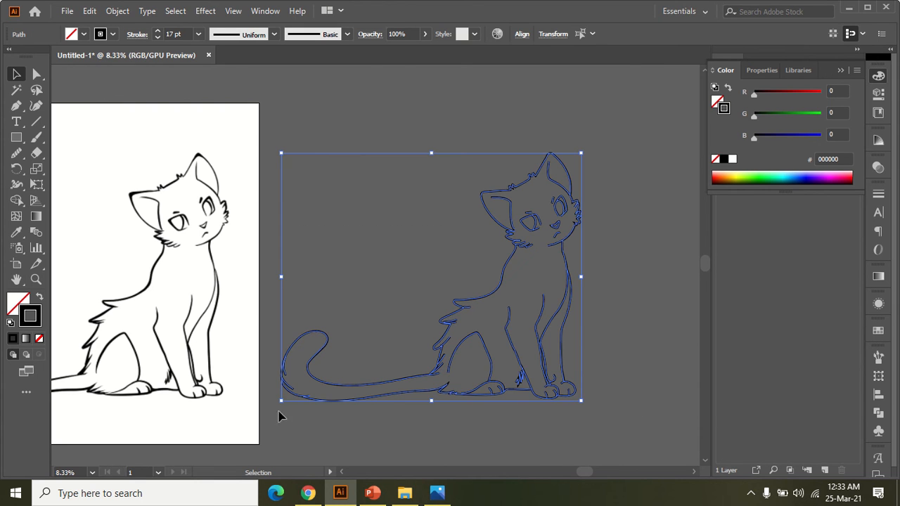
left_click(272, 34)
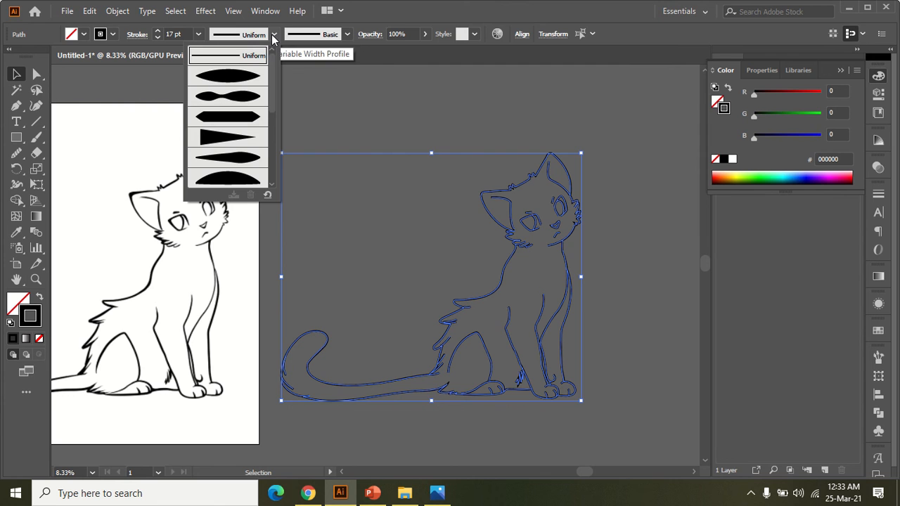
left_click(239, 97)
left_click(412, 124)
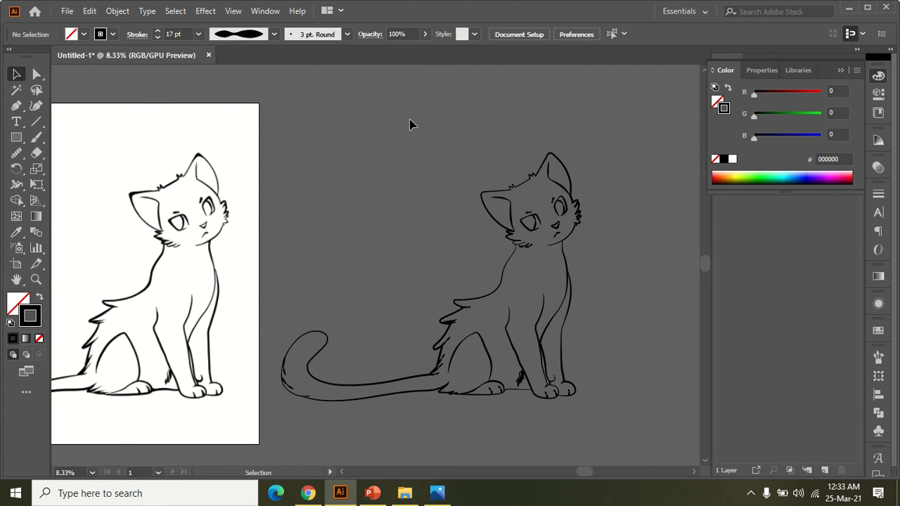
scroll(169, 212, "up", 5)
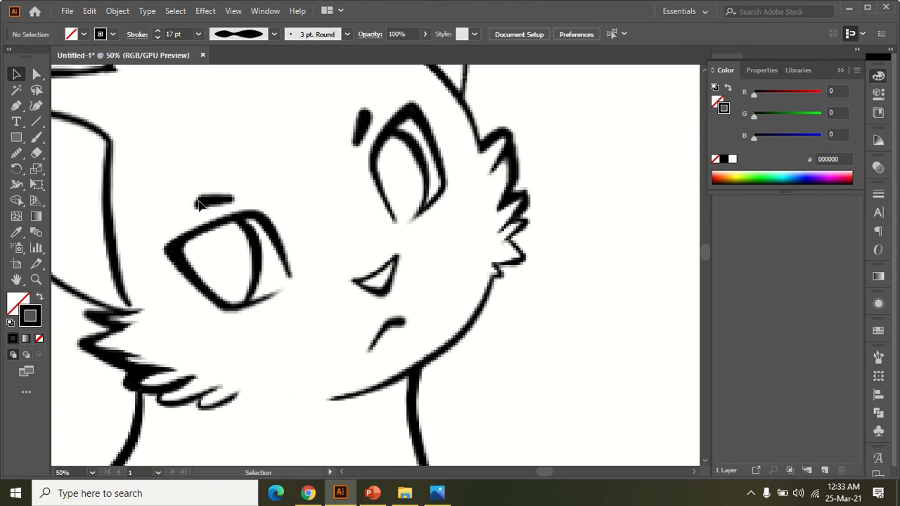
scroll(213, 211, "down", 5)
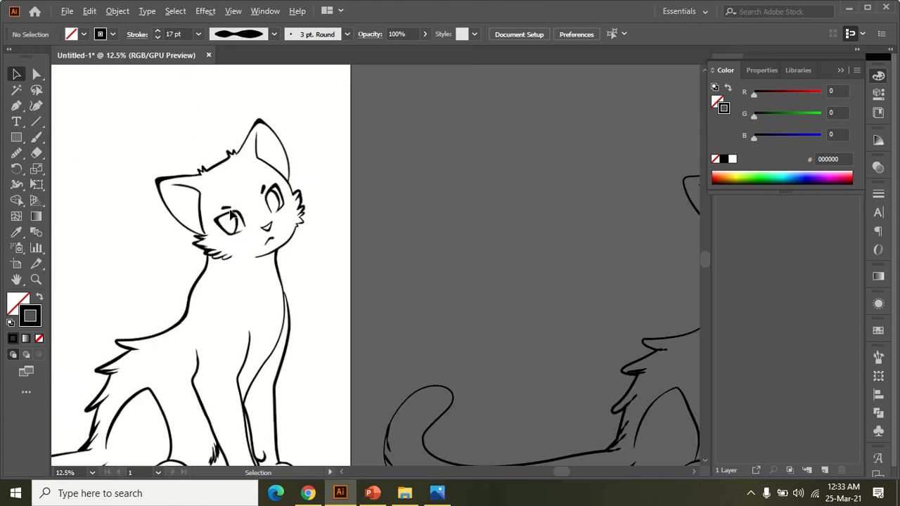
scroll(429, 237, "up", 4)
scroll(398, 307, "up", 2)
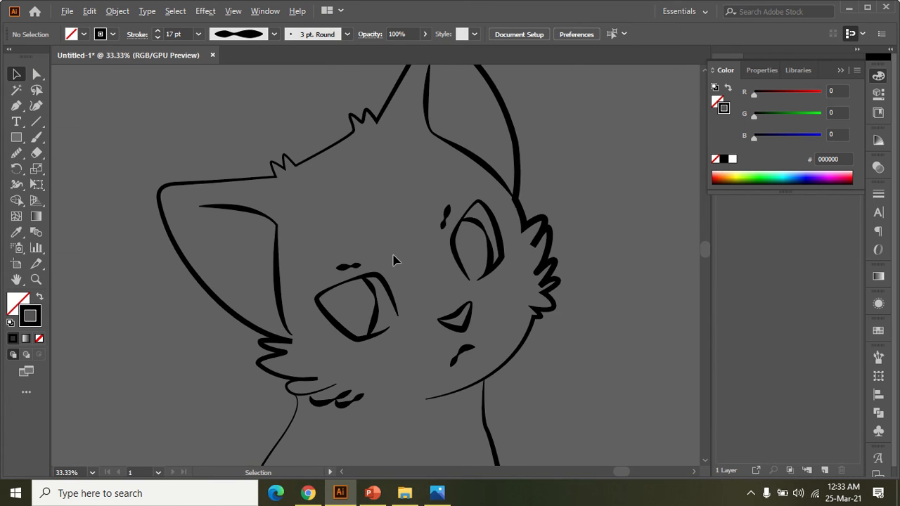
left_click_drag(433, 274, 431, 267)
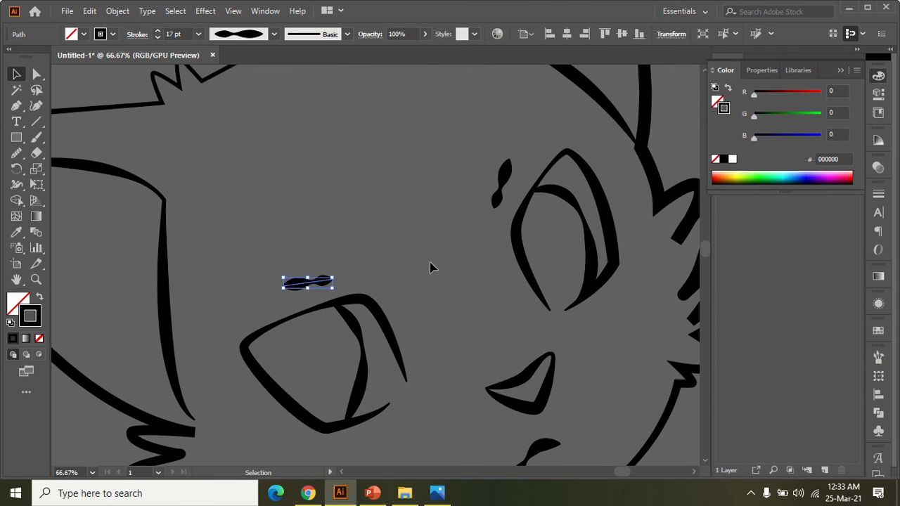
left_click(510, 191, "shift")
left_click(239, 35)
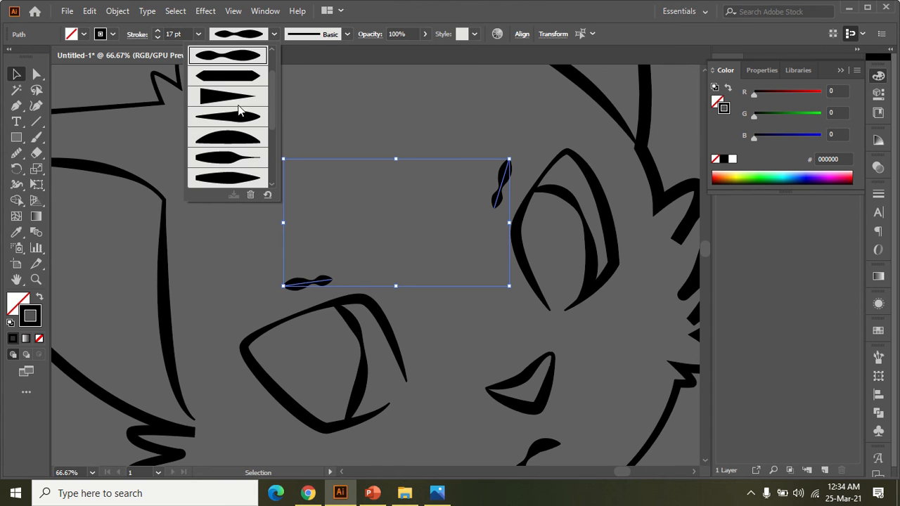
left_click(328, 133)
left_click(348, 115)
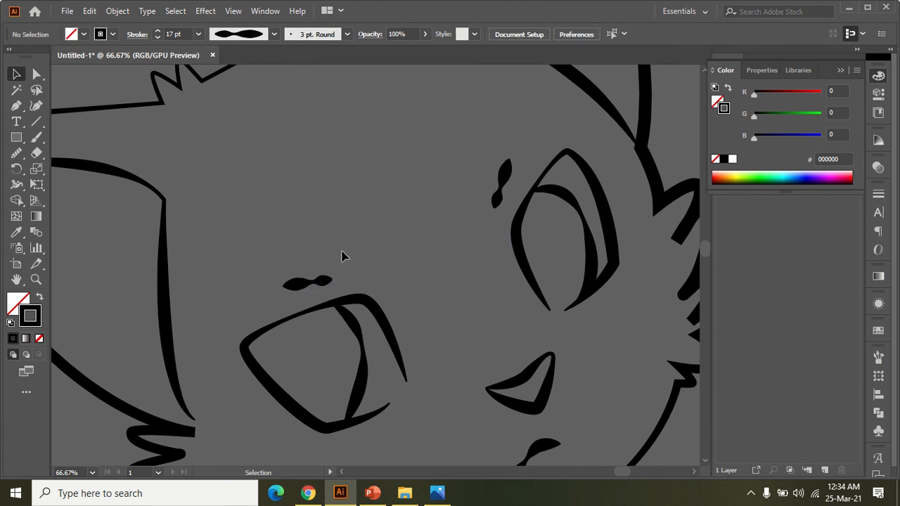
left_click(311, 285)
left_click(503, 195)
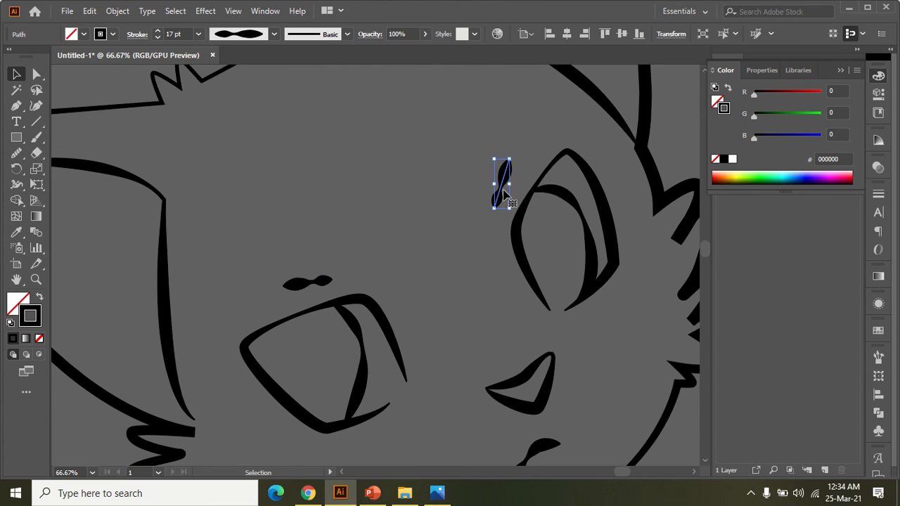
left_click(304, 289)
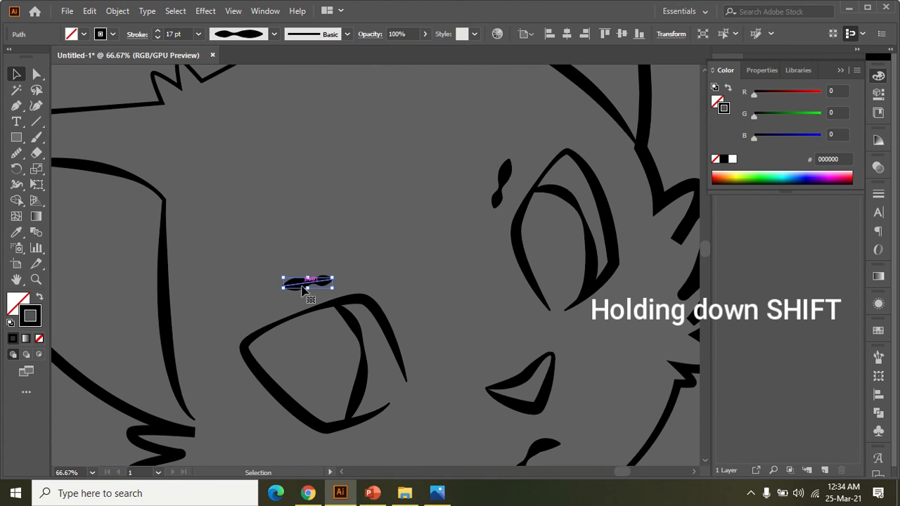
left_click(509, 182, "shift")
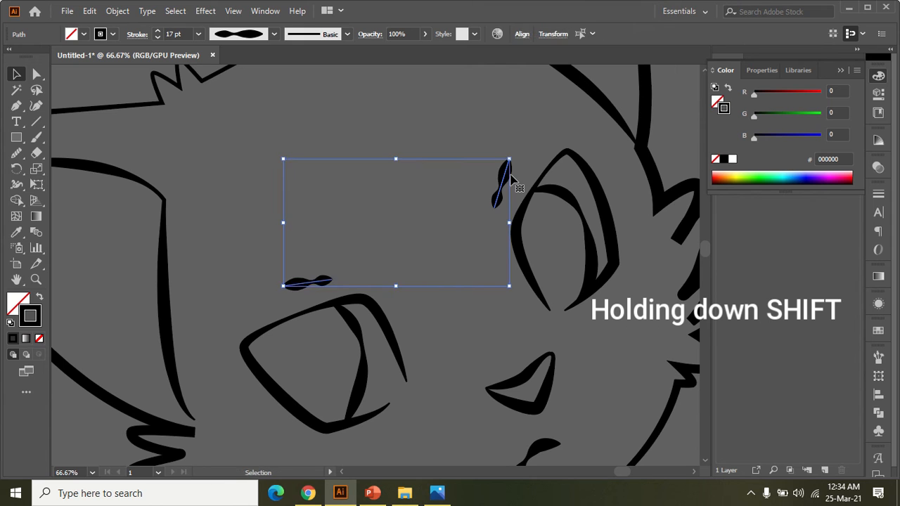
left_click(333, 270)
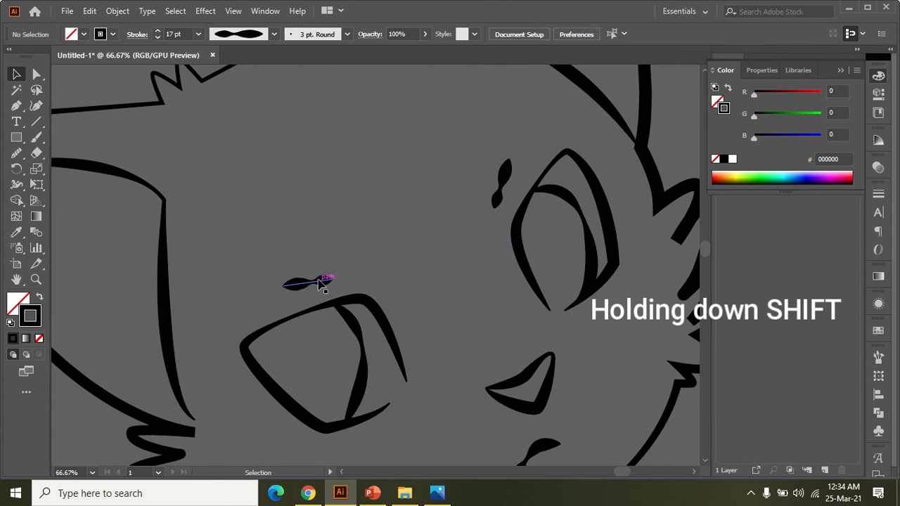
Give both eyebrow strokes the width profile that swells near one end and tapers to a long point
left_click(320, 281)
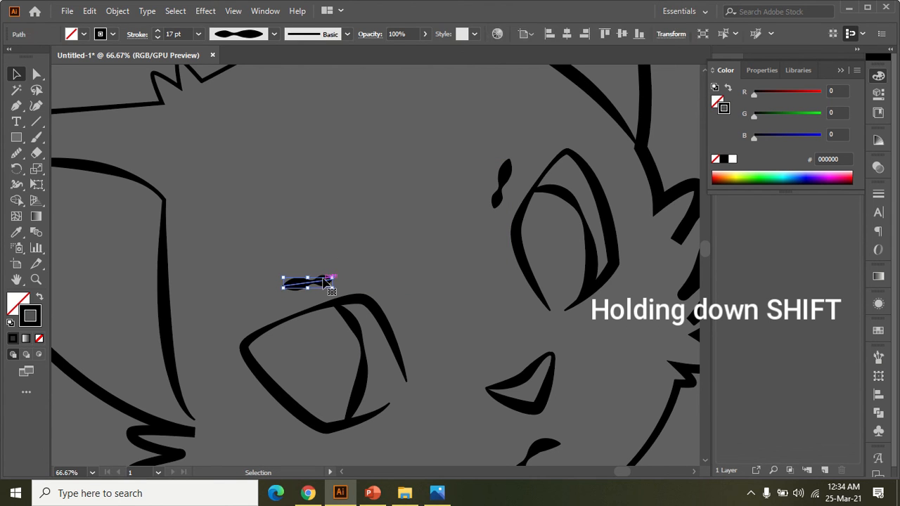
left_click(502, 184, "shift")
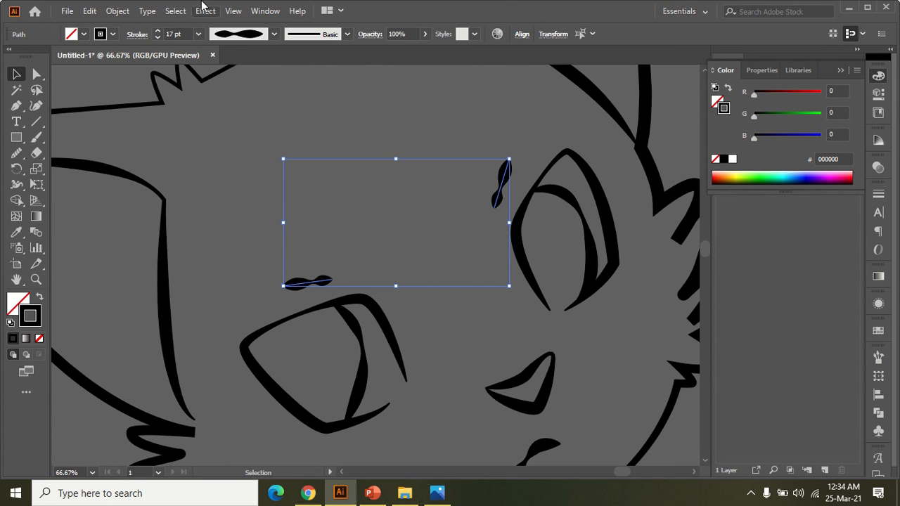
left_click(244, 37)
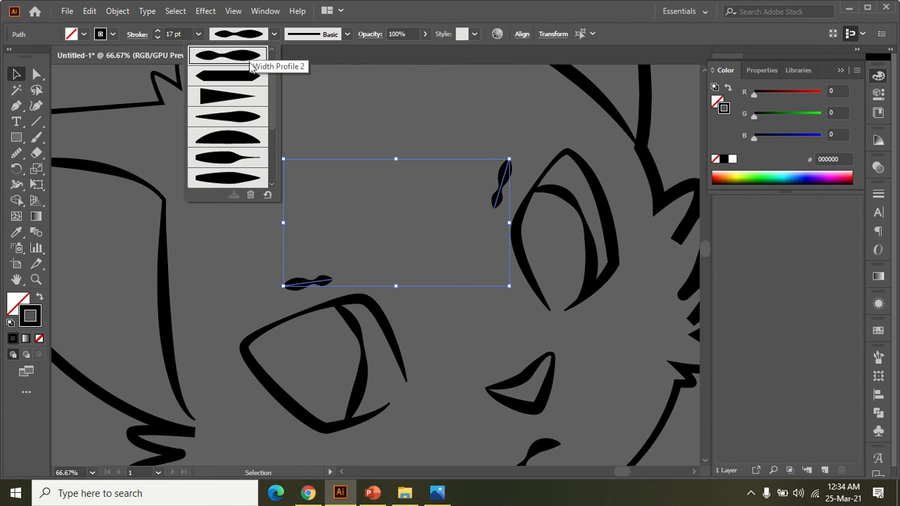
left_click(243, 119)
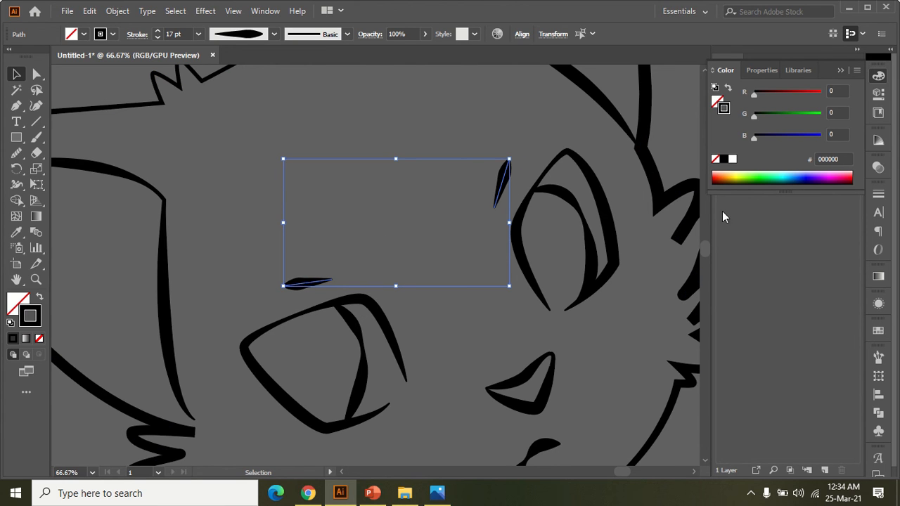
Flip the width profile of both eyebrow strokes along their paths and deselect them
left_click(879, 201)
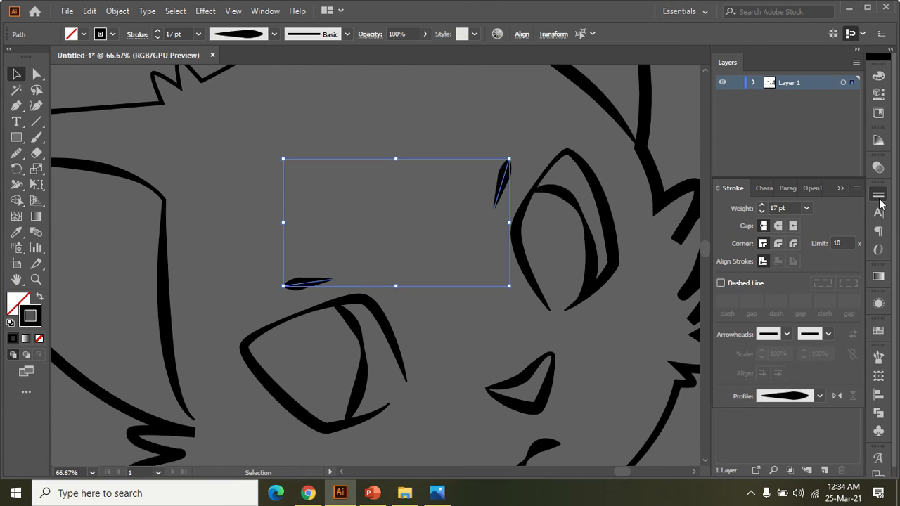
left_click(274, 11)
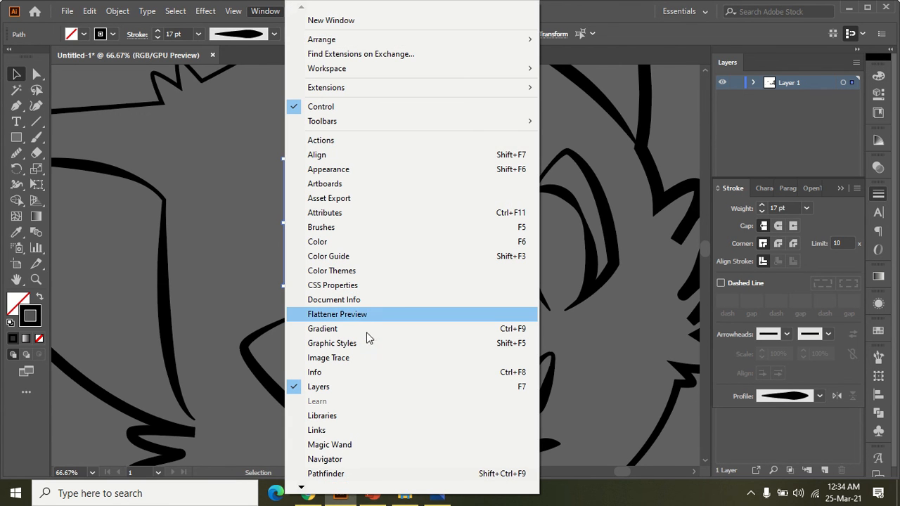
mouse_move(304, 487)
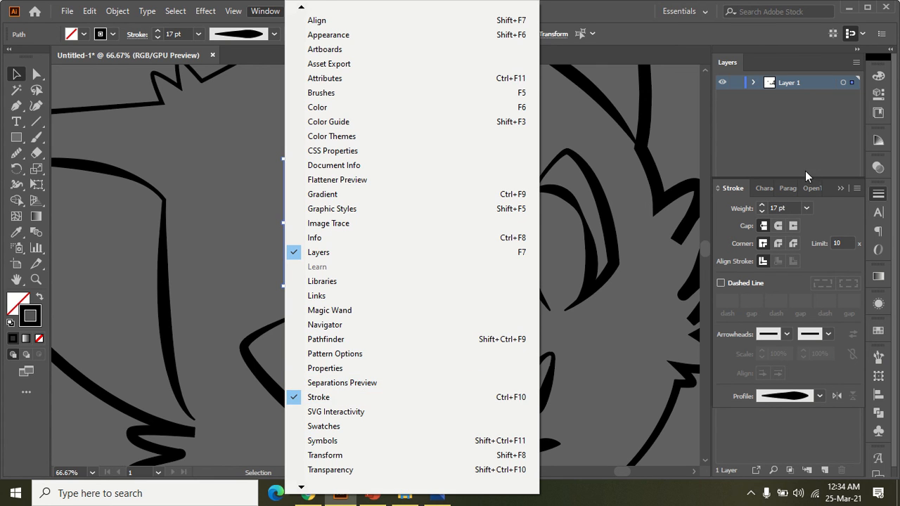
left_click(800, 230)
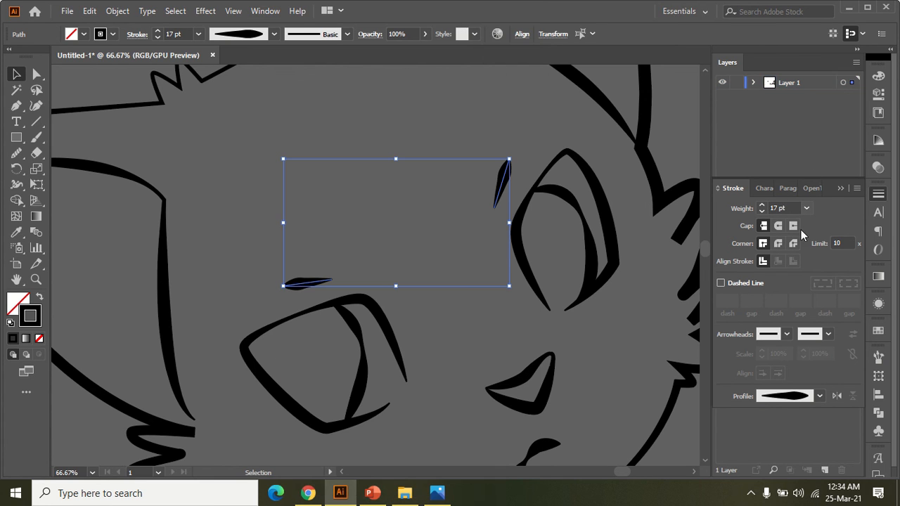
left_click(839, 397)
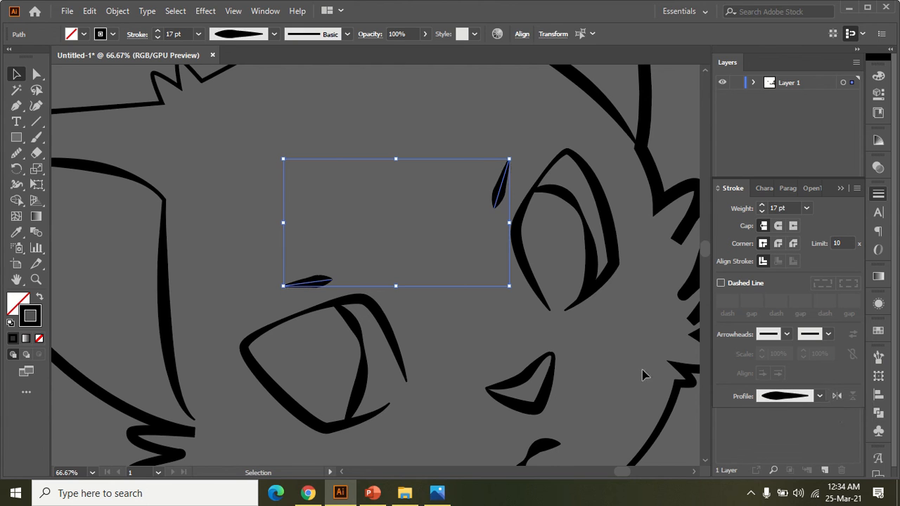
left_click(513, 326)
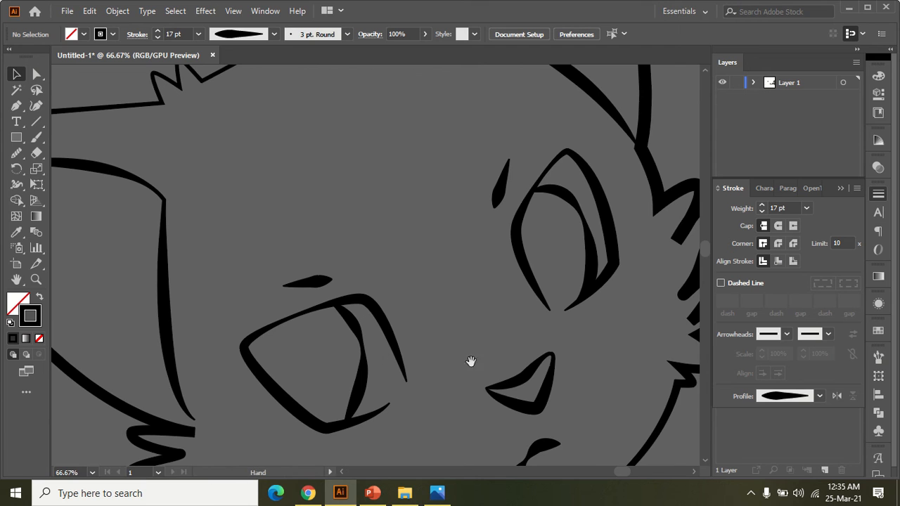
Apply the symmetrical lens-shaped width profile to the inner curves of both eyes and deselect them
scroll(470, 361, "down", 3)
key("alt")
left_click(358, 285)
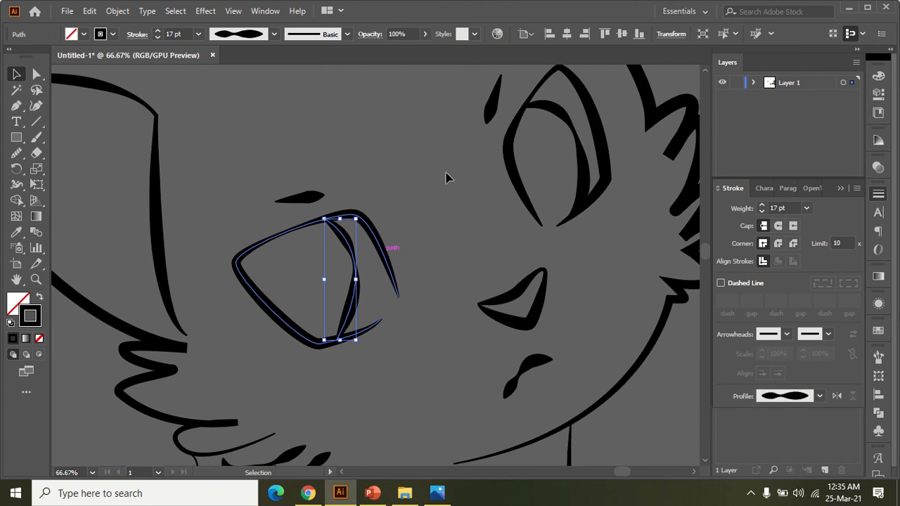
left_click(575, 140, "shift")
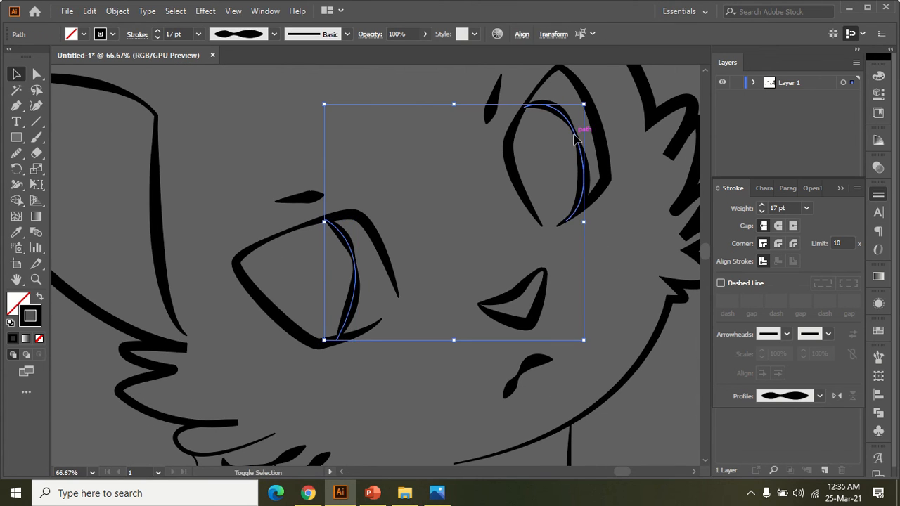
left_click(233, 36)
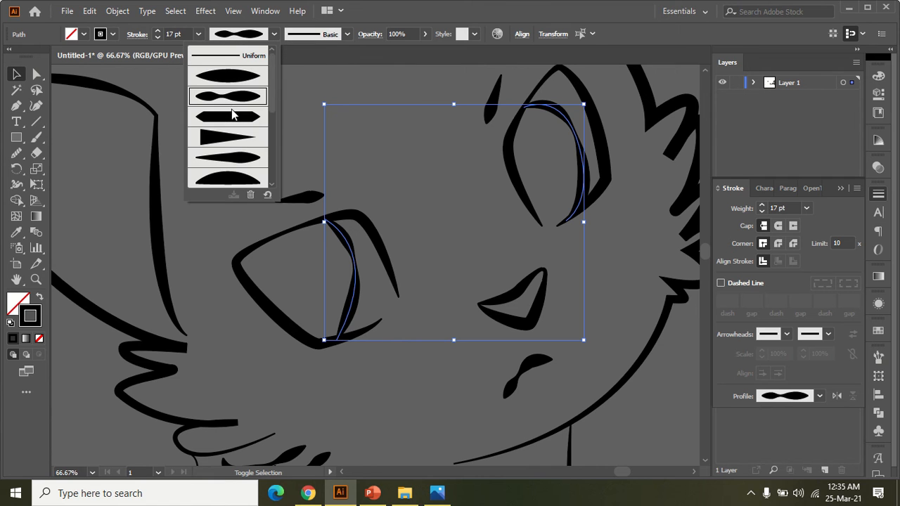
left_click(234, 79)
left_click(271, 134)
Give the mouth stroke the width profile that swells near one end and tapers to a long point
scroll(271, 134, "down", 3)
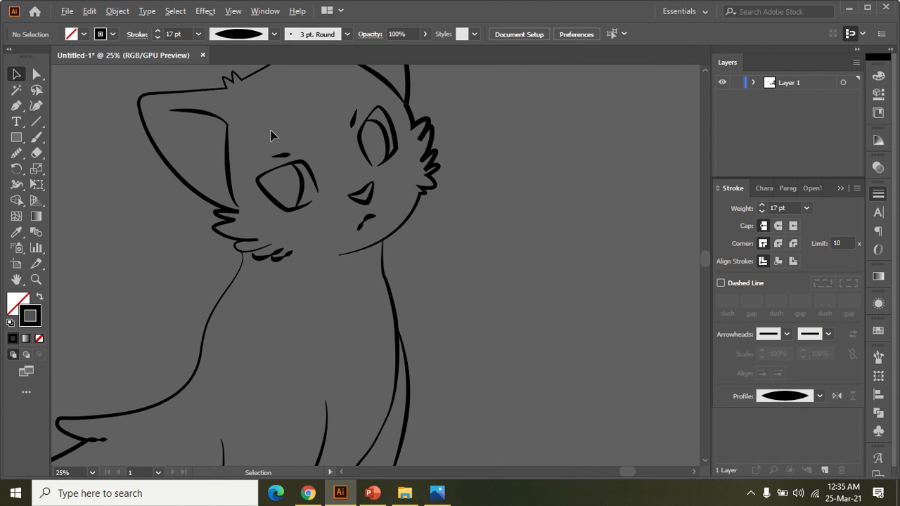
scroll(344, 198, "up", 2)
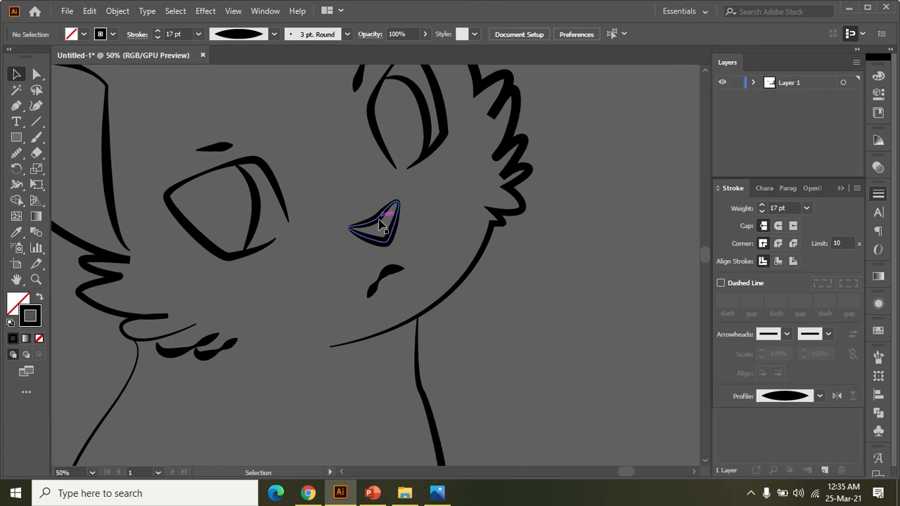
left_click(390, 281)
left_click(243, 35)
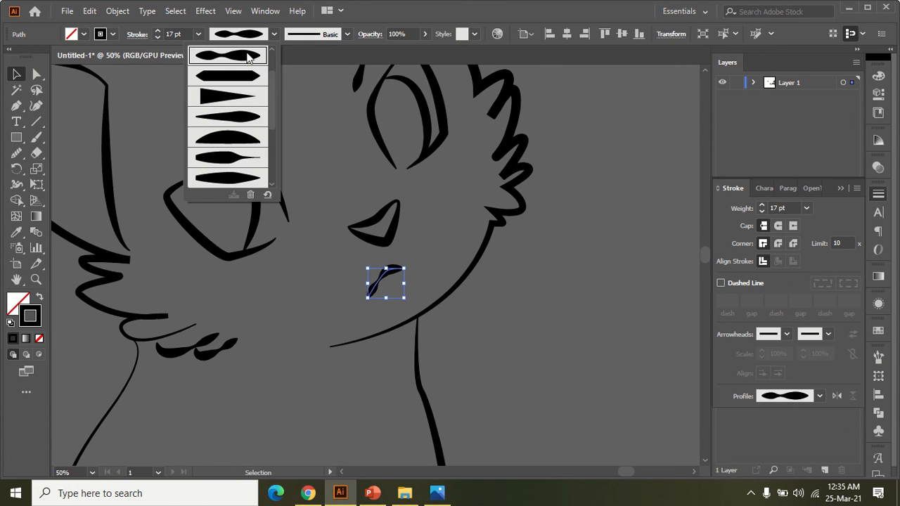
left_click(246, 80)
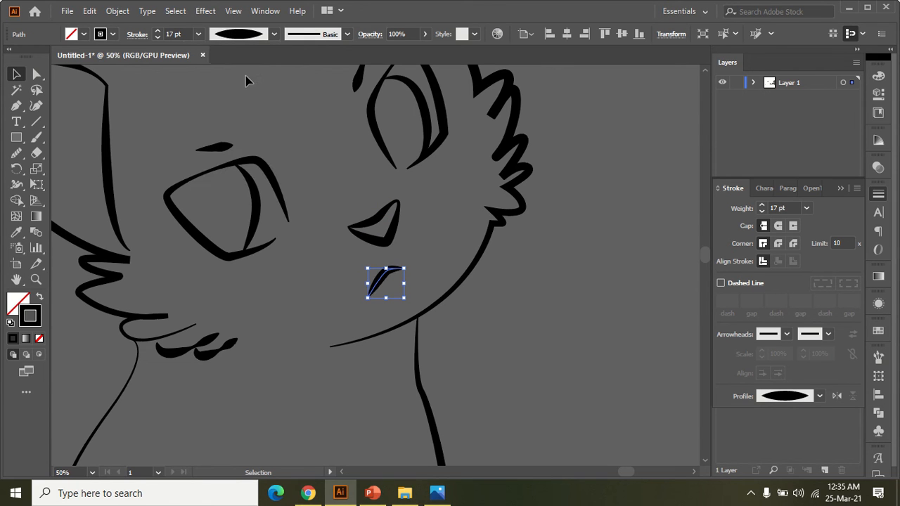
left_click(241, 35)
left_click(248, 143)
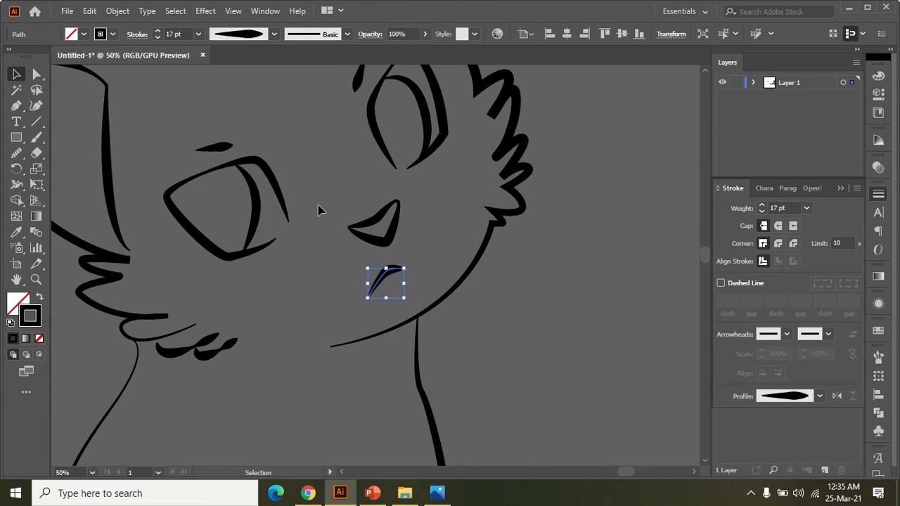
left_click(317, 204)
Examine the line weights of the head and cheek fur and compare them with the reference drawing
scroll(326, 143, "down", 2)
left_click_drag(236, 101, 321, 238)
scroll(148, 257, "up", 2)
left_click_drag(224, 305, 159, 175)
scroll(189, 200, "down", 2)
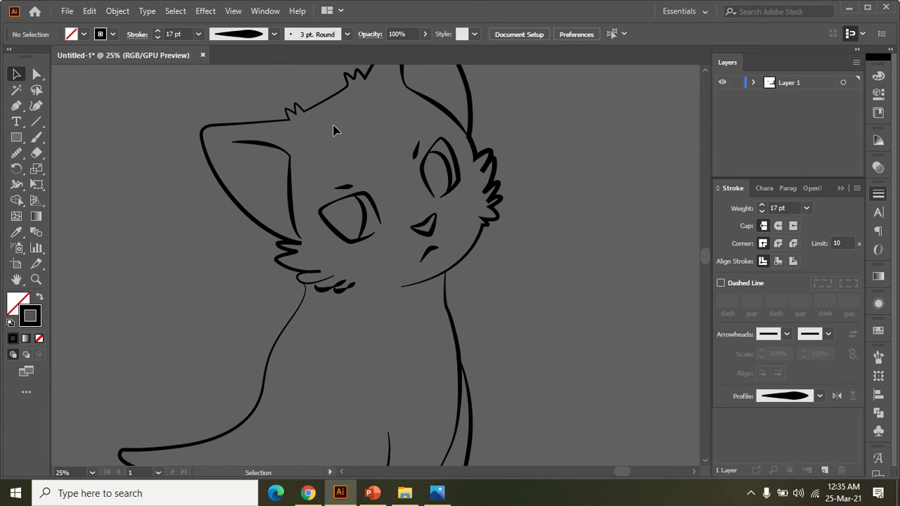
scroll(348, 180, "down", 3)
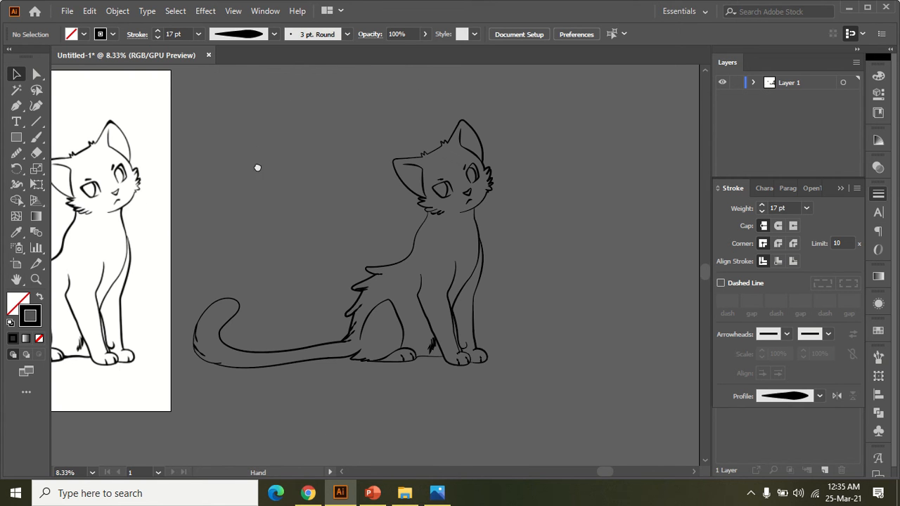
scroll(190, 178, "up", 1)
scroll(126, 180, "up", 1)
scroll(130, 179, "up", 1)
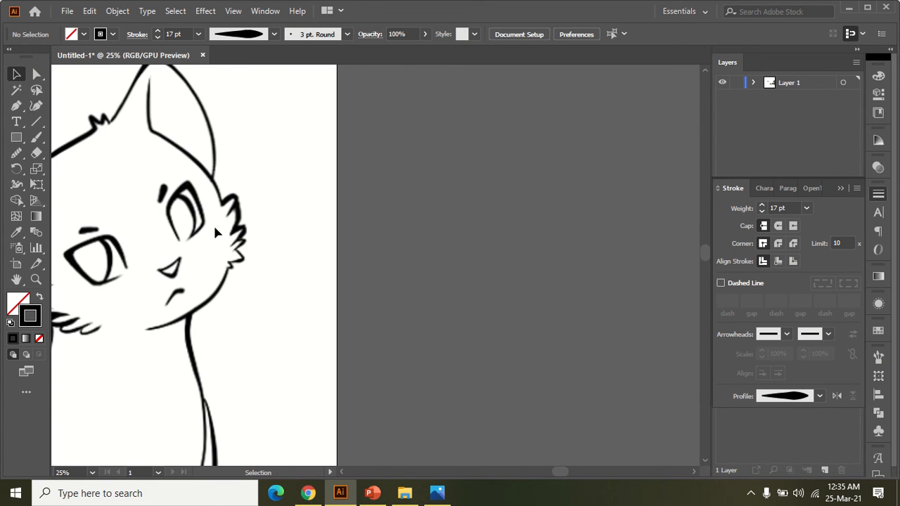
Give the lowest fur strands of the cheek above the neck the width profile that swells near one end and tapers toward the other
scroll(213, 223, "down", 2)
scroll(330, 229, "right", 3)
scroll(286, 232, "up", 3)
scroll(371, 237, "up", 1)
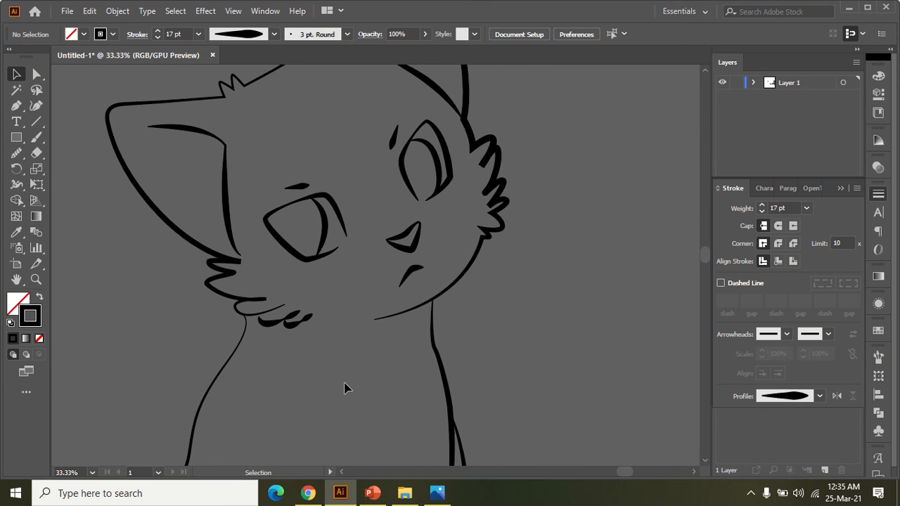
left_click(298, 317)
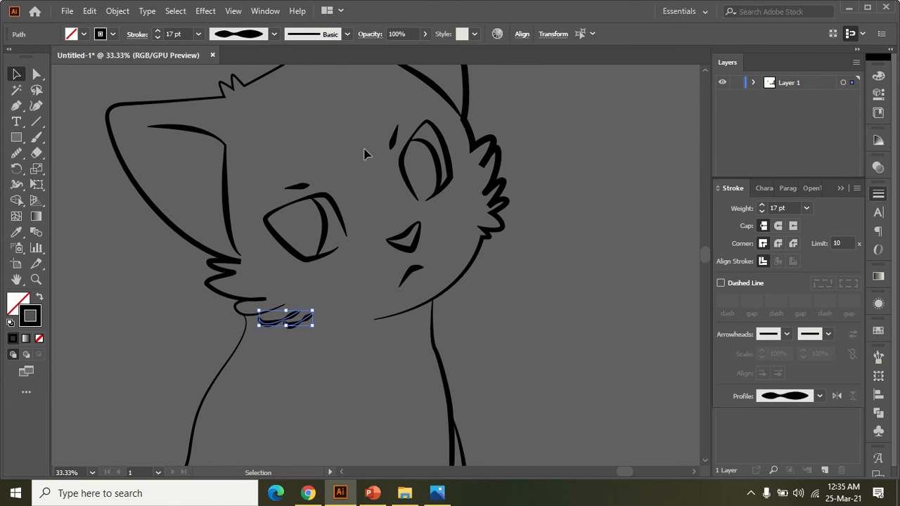
left_click(274, 34)
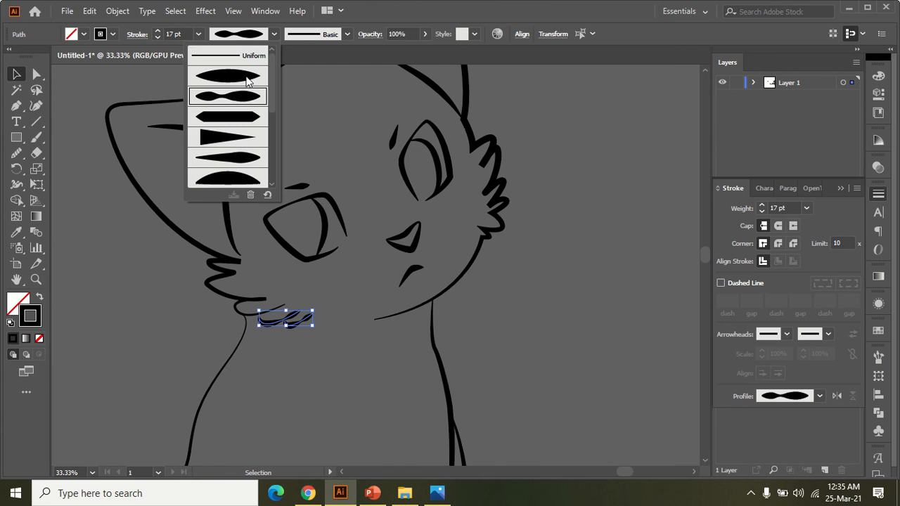
left_click(247, 70)
left_click(249, 72)
key("ctrl+z")
left_click(251, 36)
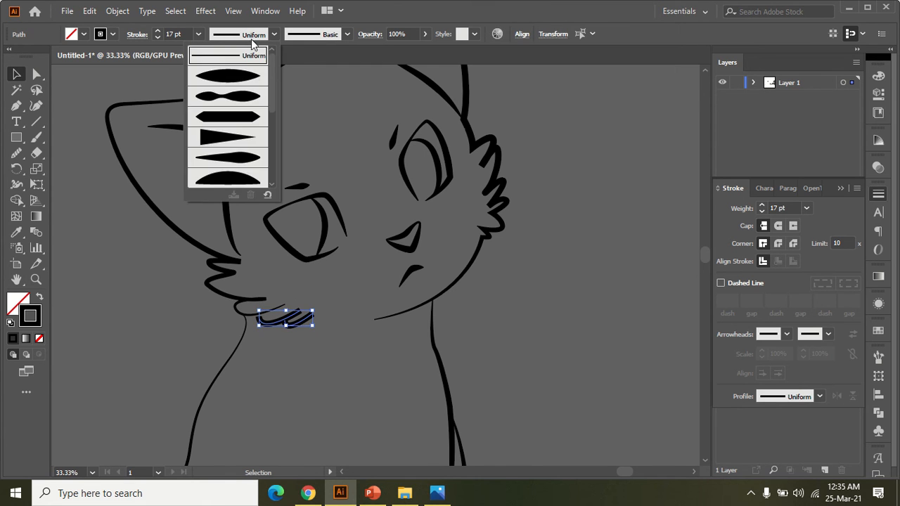
left_click(243, 83)
left_click(242, 33)
left_click(250, 141)
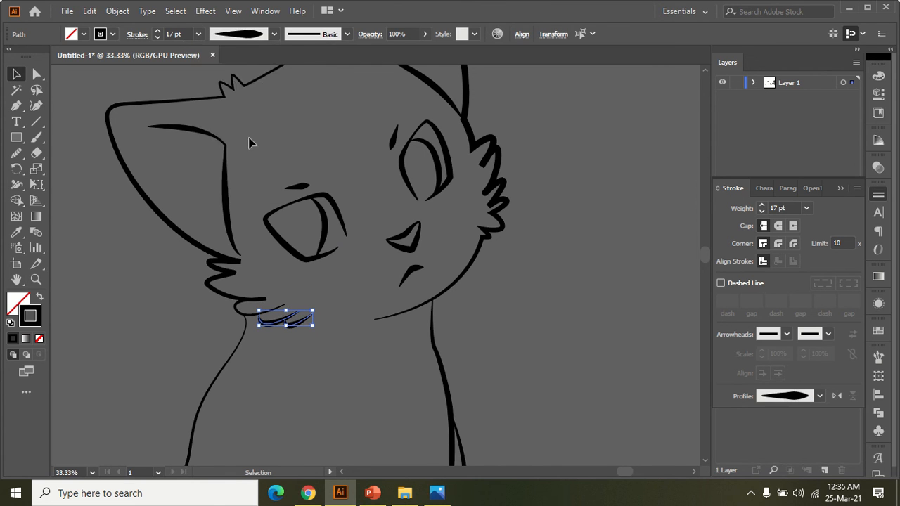
Reduce the stroke weight of these cheek fur strands to 11 pt and deselect them
left_click(157, 37)
left_click(157, 38)
left_click(157, 37)
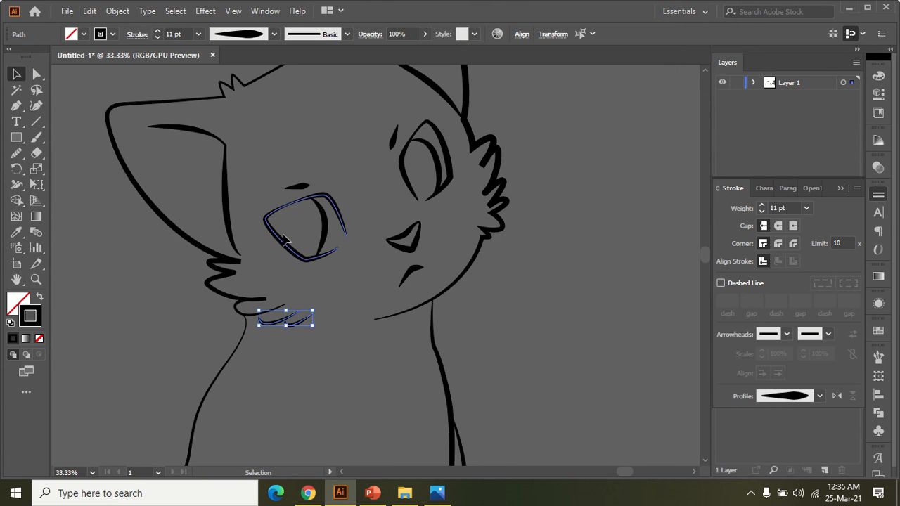
left_click(357, 281)
Set the stroke weight of the small fur tuft behind the front leg to 10 pt and deselect it
left_click_drag(500, 308, 461, 346)
scroll(472, 234, "down", 1)
scroll(484, 326, "down", 2)
scroll(443, 418, "down", 2)
scroll(363, 394, "up", 3)
left_click(383, 343)
scroll(383, 343, "down", 4)
left_click_drag(118, 303, 307, 321)
scroll(225, 351, "up", 4)
scroll(275, 411, "down", 5)
mouse_move(483, 376)
left_mouse_down()
mouse_move(365, 331)
mouse_move(399, 301)
left_mouse_up()
scroll(430, 369, "up", 5)
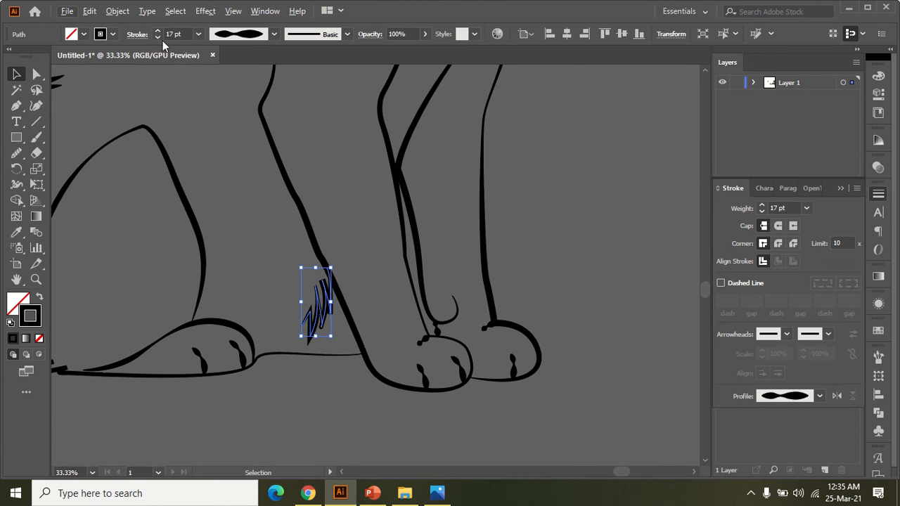
left_click(157, 38)
left_click(157, 38)
left_click(157, 38)
left_click(157, 38)
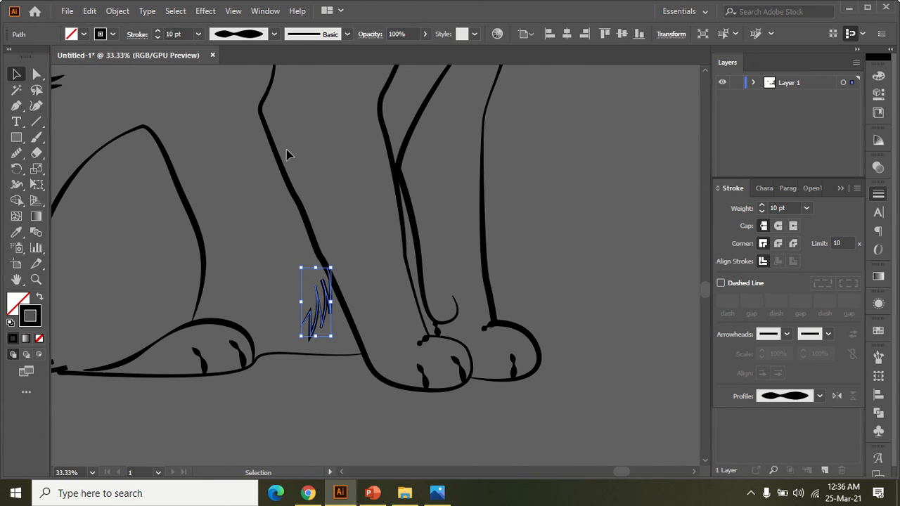
left_click(286, 150)
Apply the symmetrical lens-shaped width profile to the fur tuft behind the front leg and deselect it
left_click(331, 314)
left_click(274, 34)
left_click(237, 74)
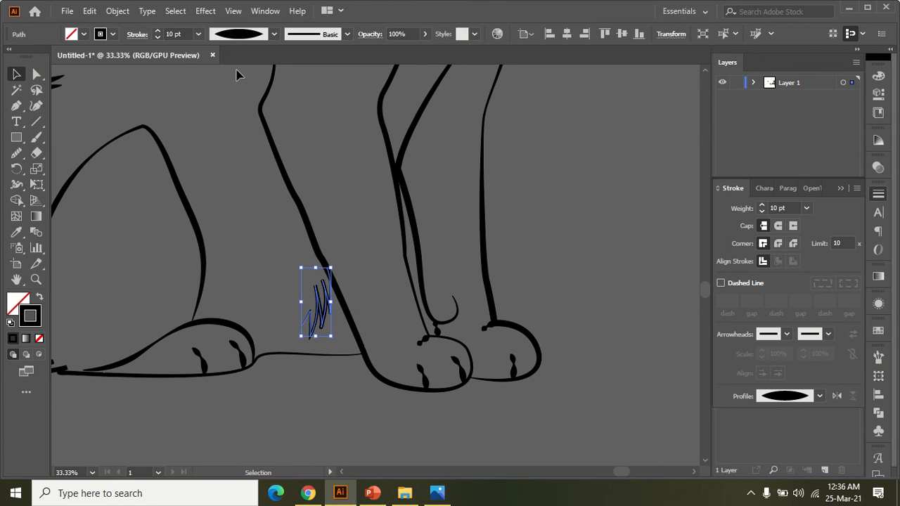
left_click(589, 285)
Bend the leg tuft's middle strand outward by pulling the direction handle of its upper anchor, so its blunt tip becomes pointed
scroll(589, 284, "down", 4)
scroll(171, 333, "up", 4)
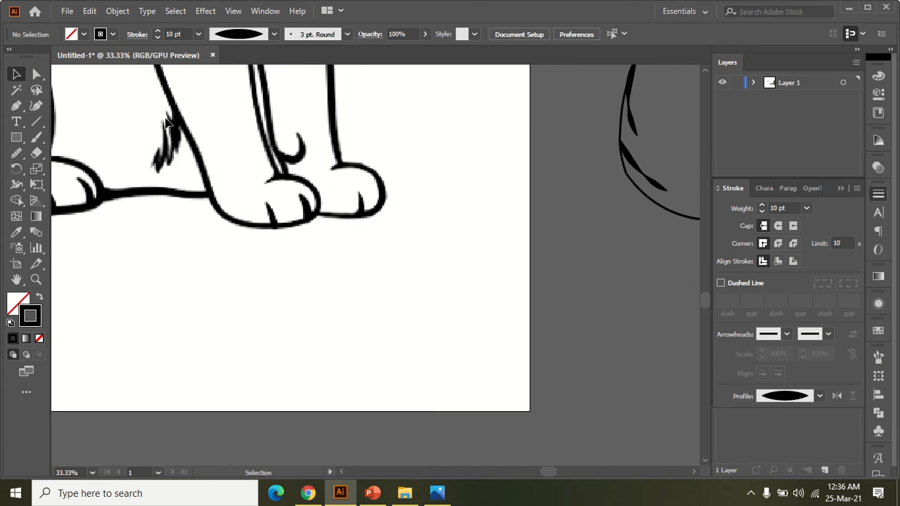
scroll(220, 213, "down", 4)
scroll(548, 223, "up", 4)
scroll(505, 321, "up", 4)
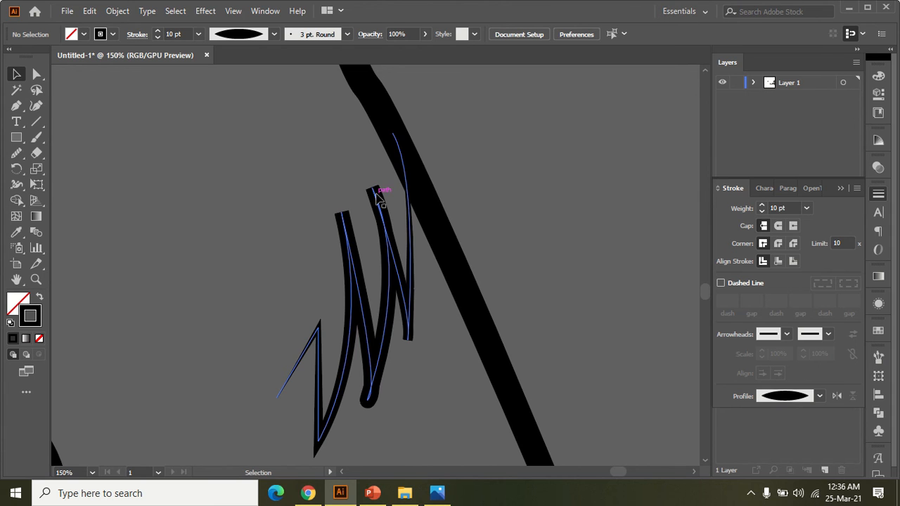
left_click(37, 75)
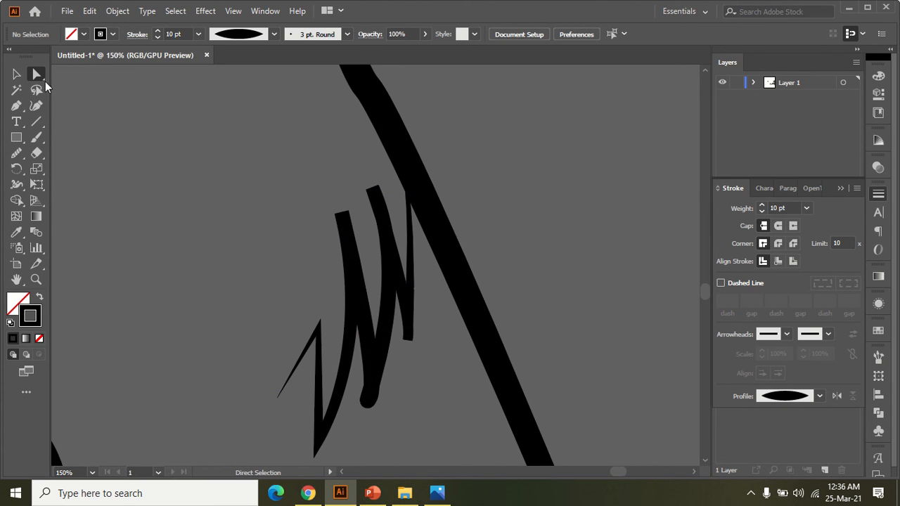
left_click(371, 189)
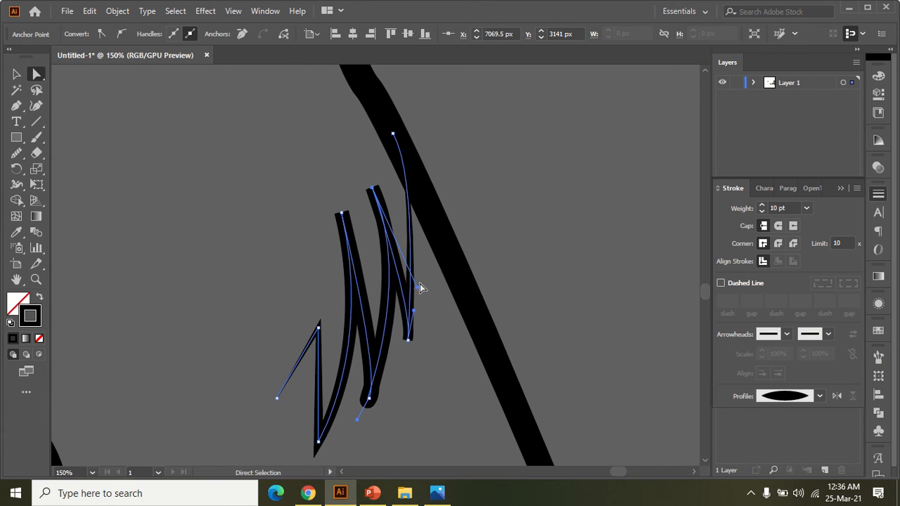
left_click_drag(420, 293, 392, 298)
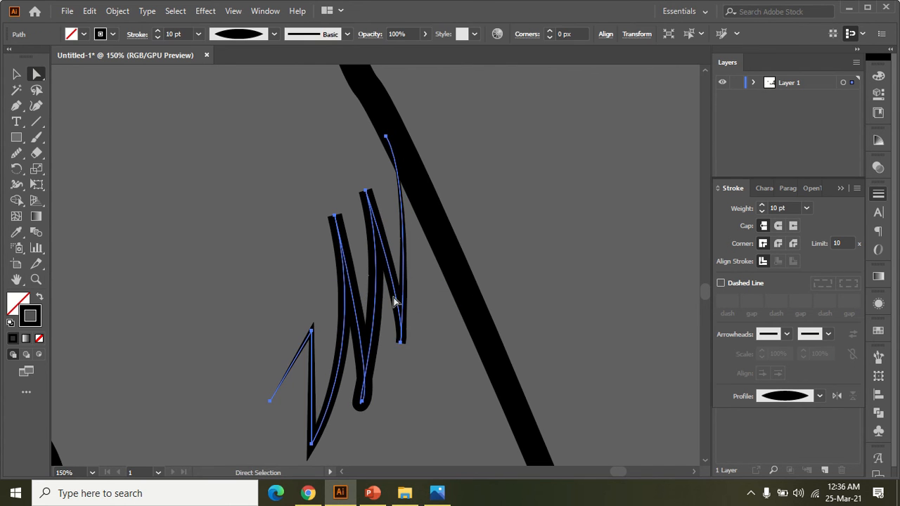
key("ctrl+z")
left_click(374, 191)
left_click_drag(409, 300, 435, 274)
key("ctrl+z")
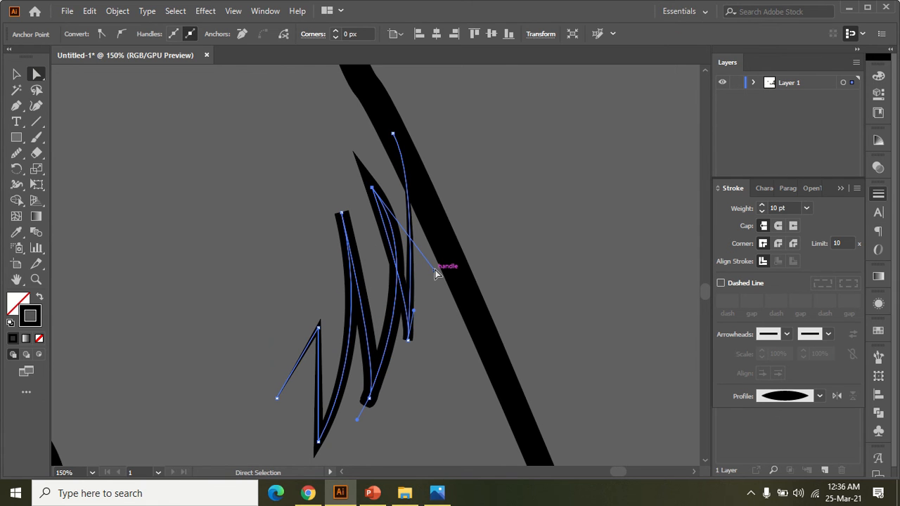
Bow the leg tuft's next strand with its upper anchor's handle, adjust the handle of the anchor below, and deselect the path
left_click(341, 213)
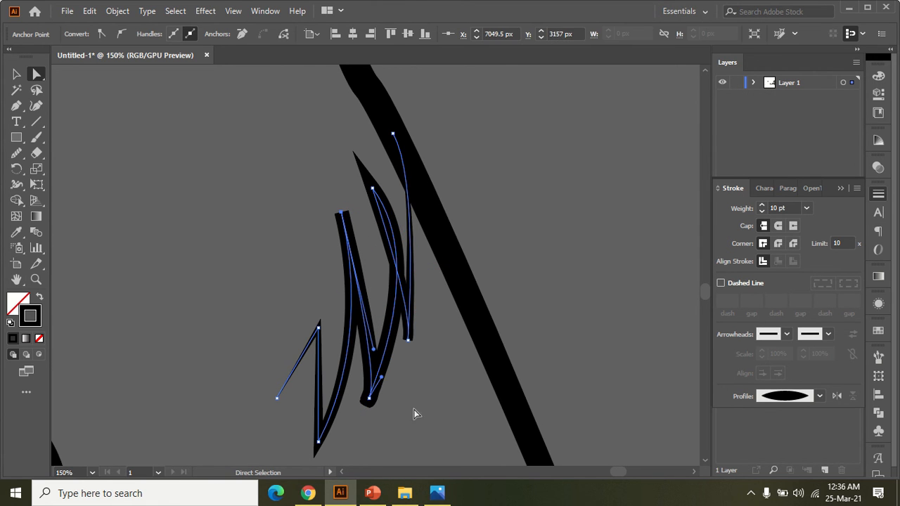
left_click_drag(375, 350, 408, 342)
left_click(369, 397)
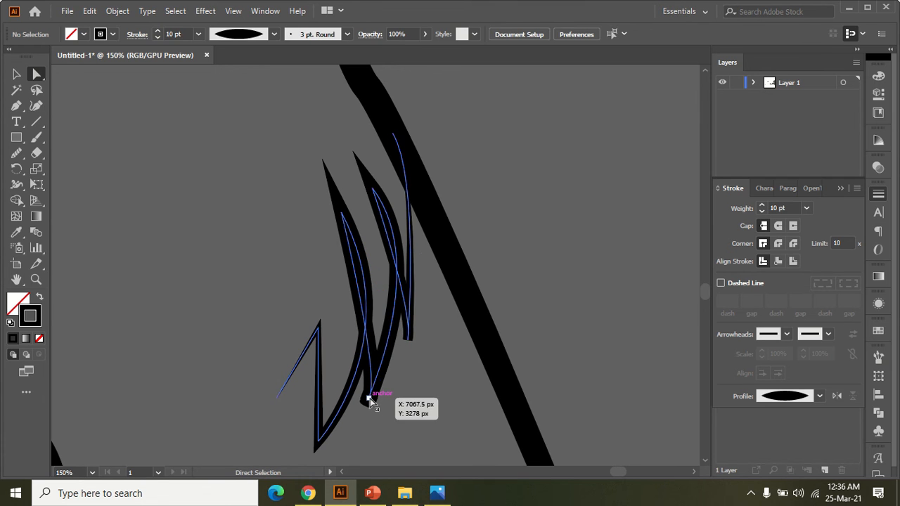
left_click_drag(381, 379, 390, 381)
left_click_drag(389, 380, 385, 373)
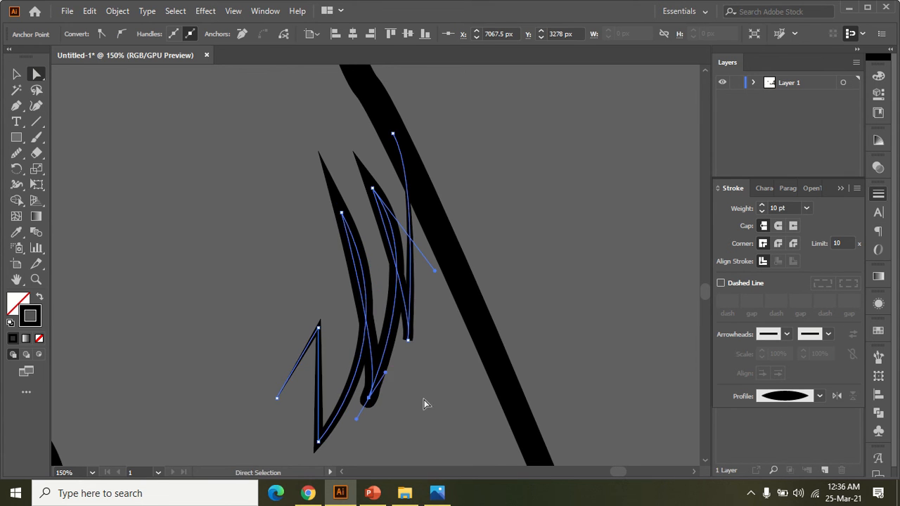
left_click(423, 400)
Reduce the reshaped leg fur tuft's stroke weight to 8 pt and deselect it
scroll(423, 400, "down", 4)
scroll(565, 438, "down", 3)
scroll(448, 426, "up", 5)
key("v")
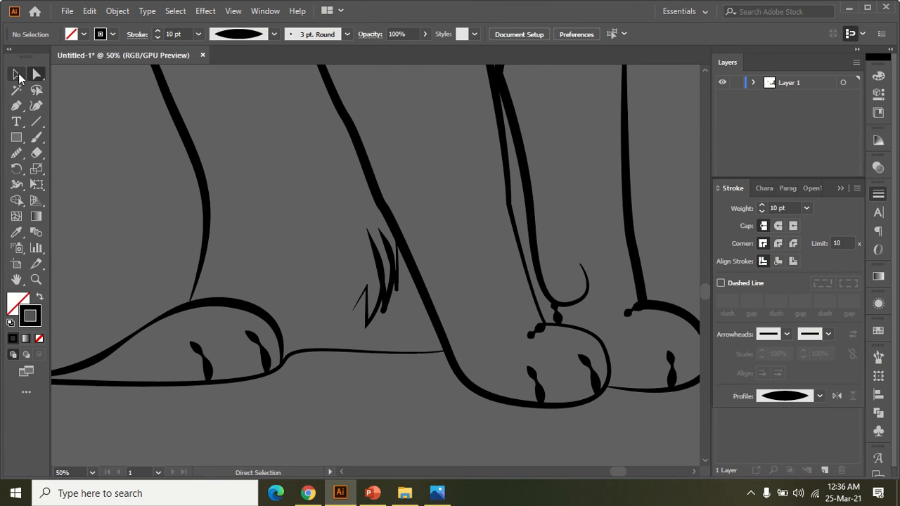
left_click(377, 303)
left_click(158, 37)
left_click(157, 37)
left_click(243, 132)
Apply the symmetrical lens-shaped width profile to the paws' toe strokes and the short fur strokes along the back and tail tip together
scroll(473, 312, "down", 4)
scroll(473, 312, "up", 4)
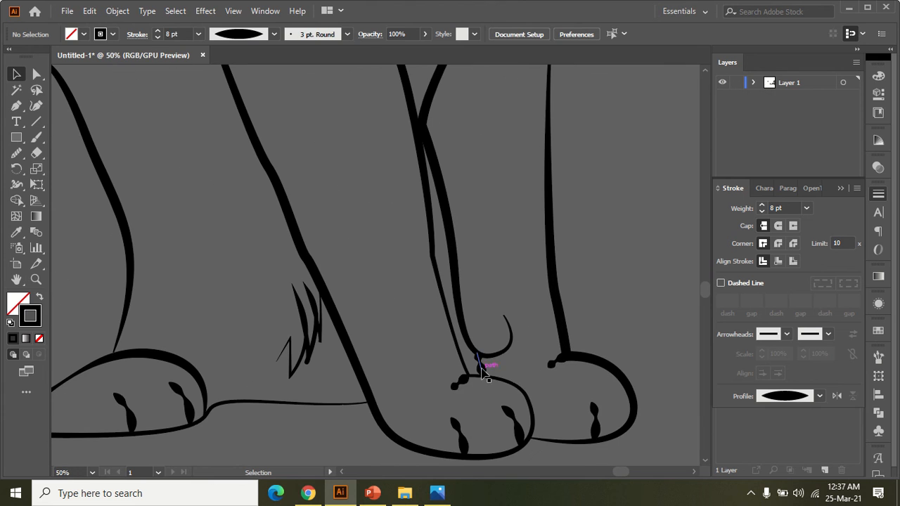
left_click(481, 366)
left_click(460, 430, "shift")
left_click(511, 425, "shift")
left_click(555, 361, "shift")
left_click(594, 421, "shift")
left_click(190, 402, "shift")
left_click(129, 414, "shift")
scroll(345, 368, "down", 1)
scroll(305, 404, "up", 2)
left_click(299, 384, "shift")
left_click(314, 350, "shift")
left_click(322, 319, "shift")
left_click(341, 251, "shift")
left_click(371, 175, "shift")
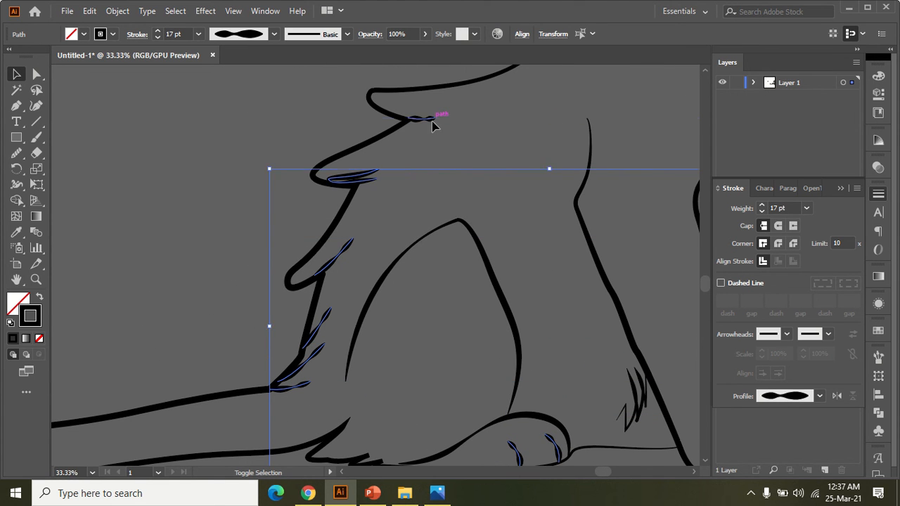
left_click(432, 122, "shift")
scroll(433, 124, "down", 3)
left_click_drag(434, 126, 466, 201)
scroll(239, 373, "up", 2)
left_click_drag(225, 337, 297, 398)
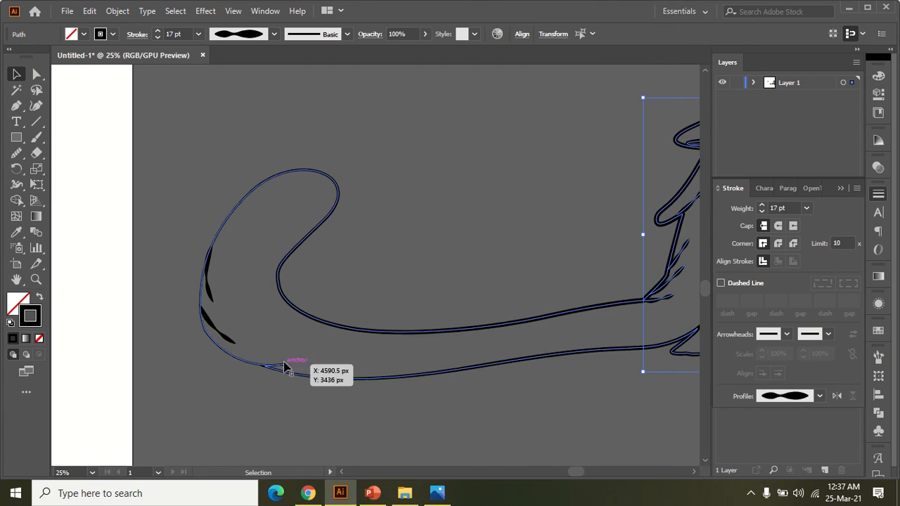
left_click(227, 336, "shift")
left_click(242, 39)
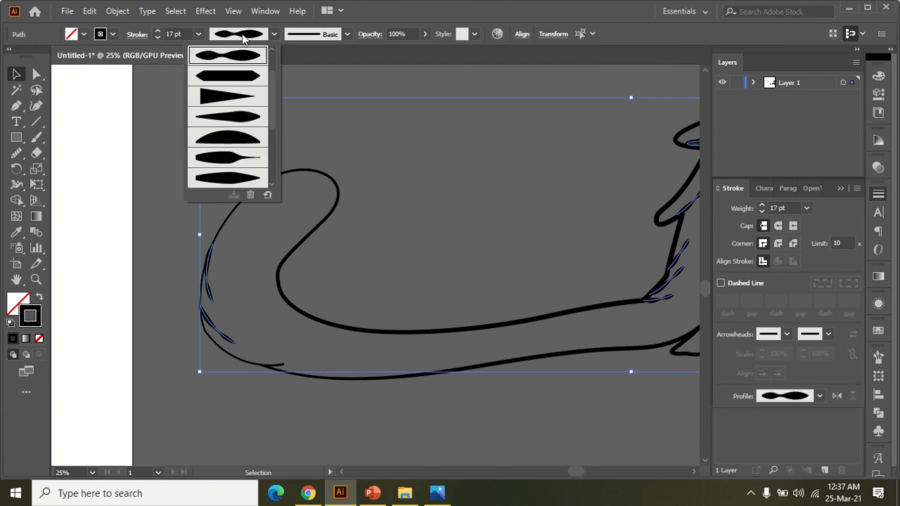
left_click(237, 77)
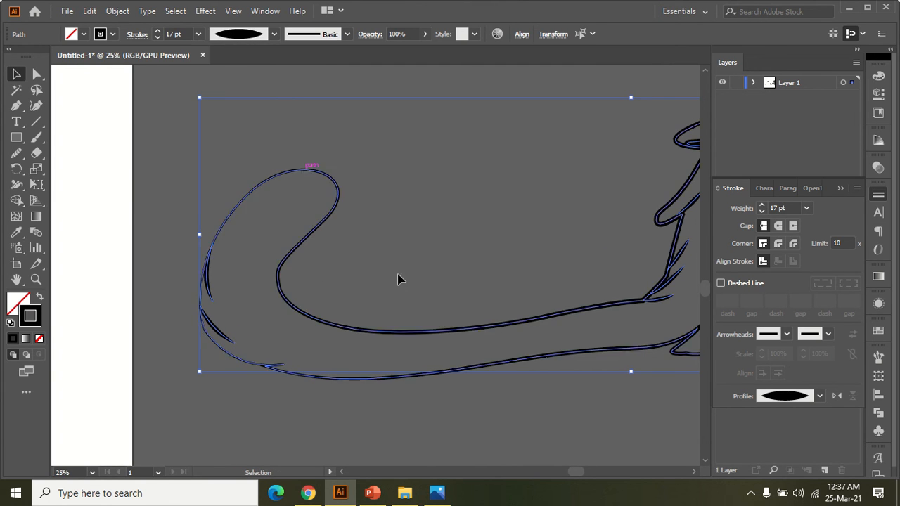
Set the stroke weight of all the selected toe and fur detail strokes to 9 pt and deselect them
scroll(422, 301, "down", 3)
left_click_drag(574, 321, 483, 359)
scroll(484, 358, "up", 3)
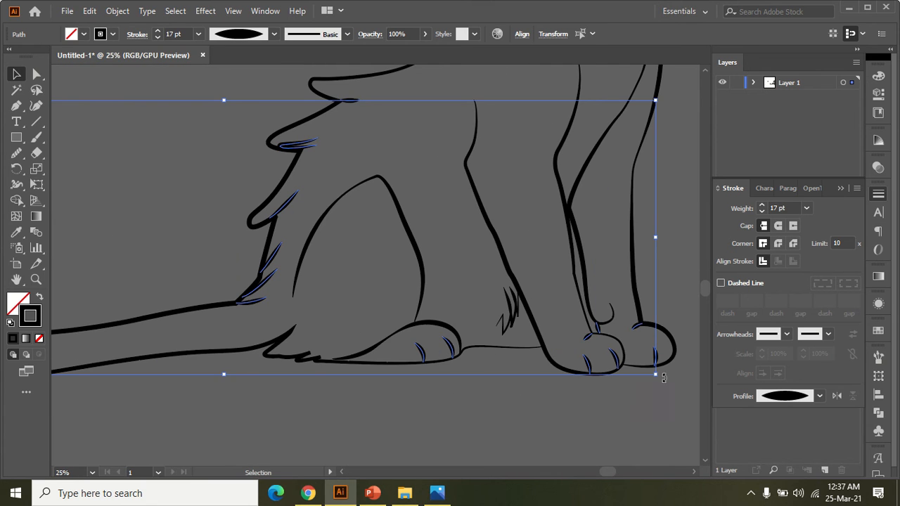
left_click(157, 31)
left_click(158, 36)
left_click(158, 36)
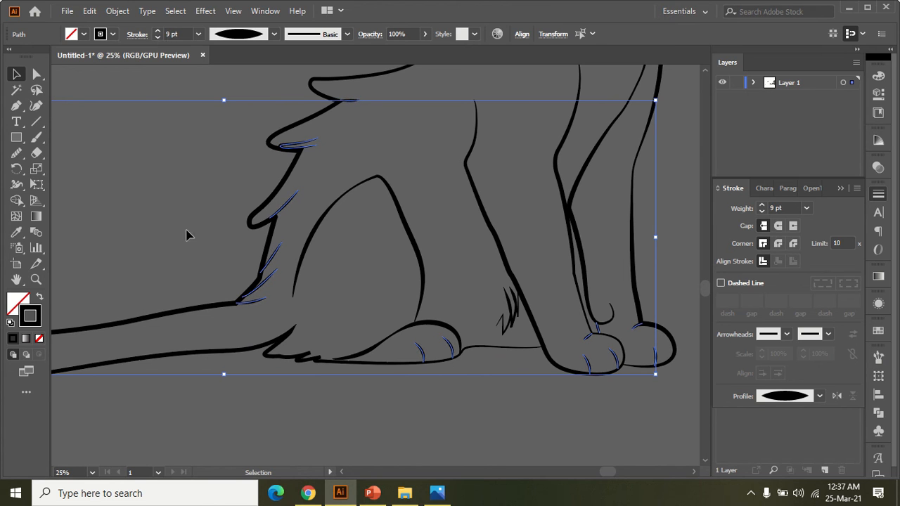
left_click(166, 218)
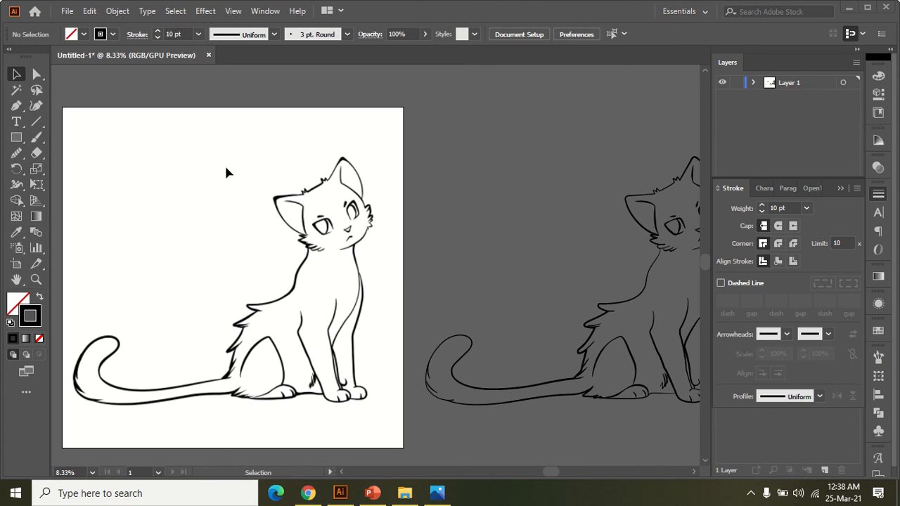
Unlock all locked objects so the reference image can be selected
left_click(117, 11)
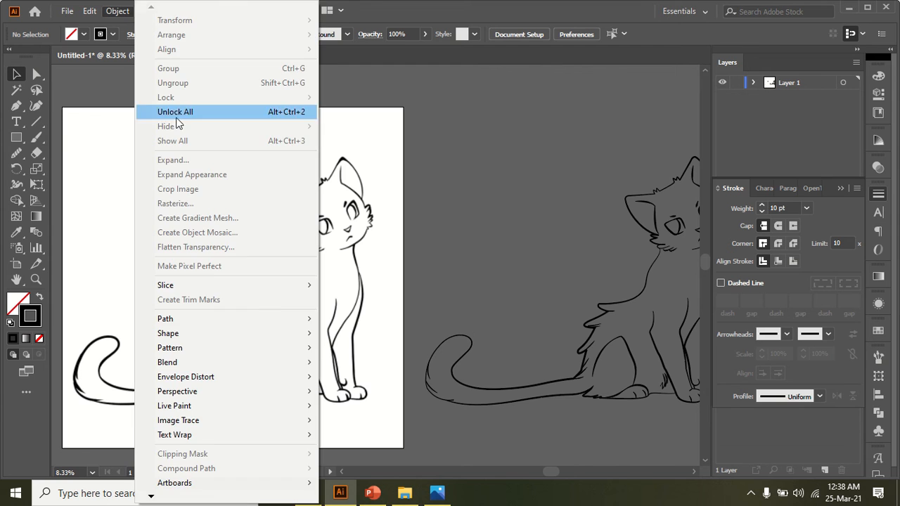
left_click(180, 110)
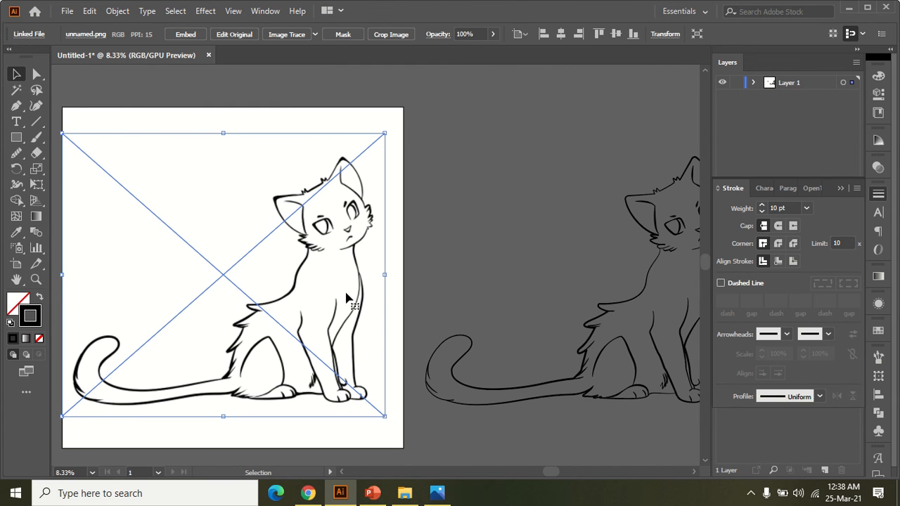
Delete the reference image, move the whole traced cat onto the white artboard, and deselect it
key("Delete")
scroll(509, 306, "down", 1)
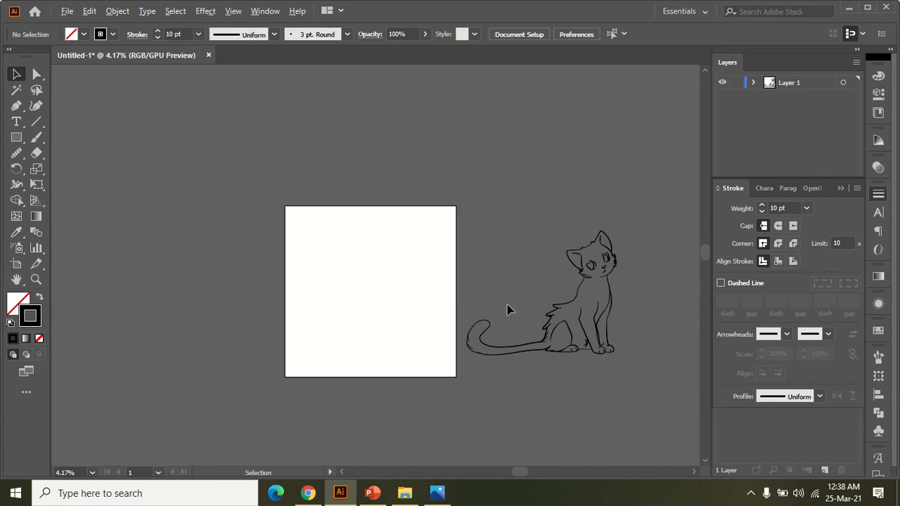
key("ctrl+a")
left_click_drag(581, 298, 401, 297)
left_click(380, 176)
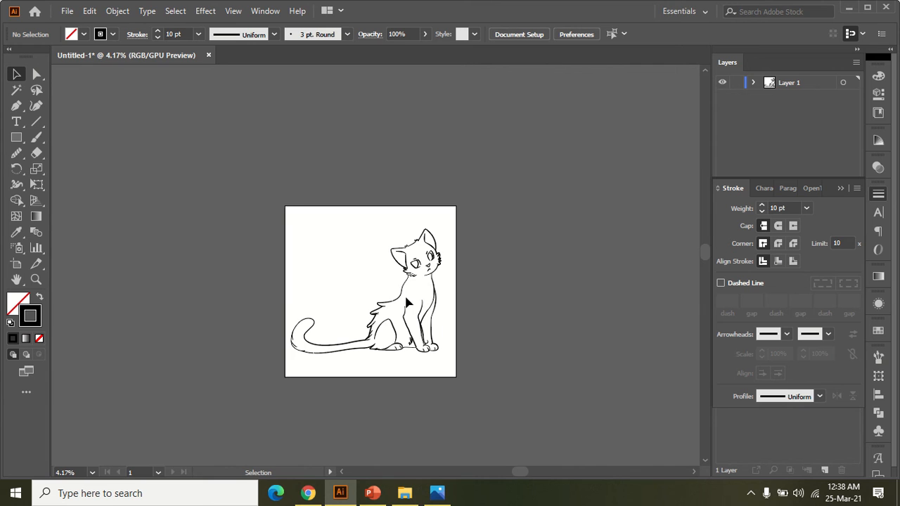
Inspect the line art on the artboard, and undo the cat's move and the deletion of the reference image
scroll(407, 296, "up", 4)
scroll(407, 296, "down", 4)
scroll(409, 295, "up", 3)
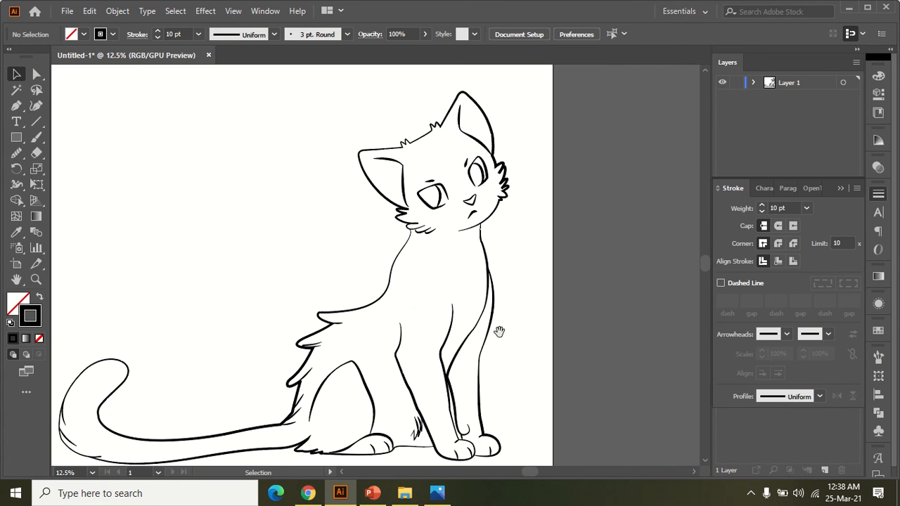
scroll(501, 321, "up", 1)
scroll(422, 190, "down", 2)
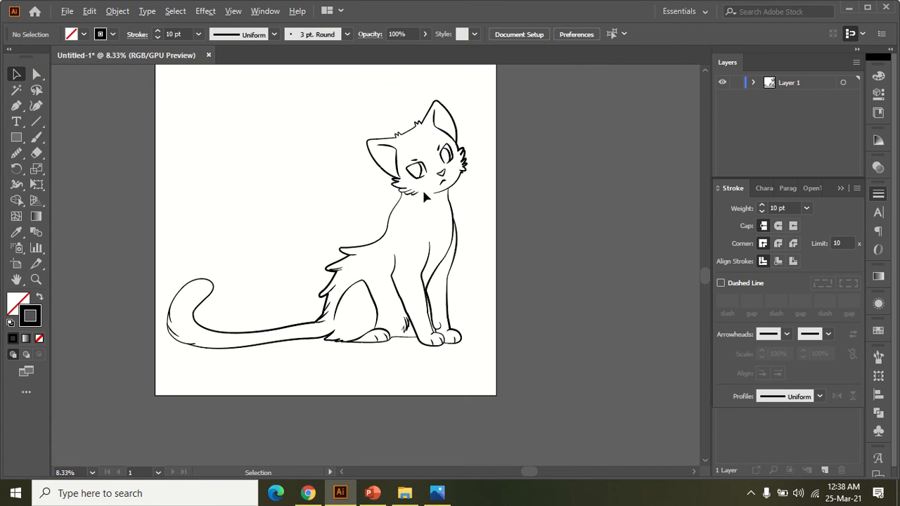
key("ctrl+z")
key("ctrl+z")
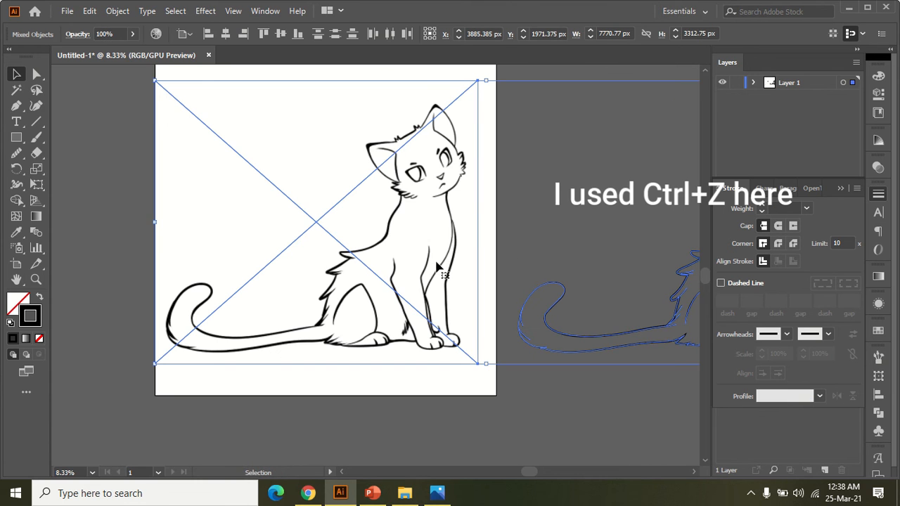
scroll(434, 319, "down", 3)
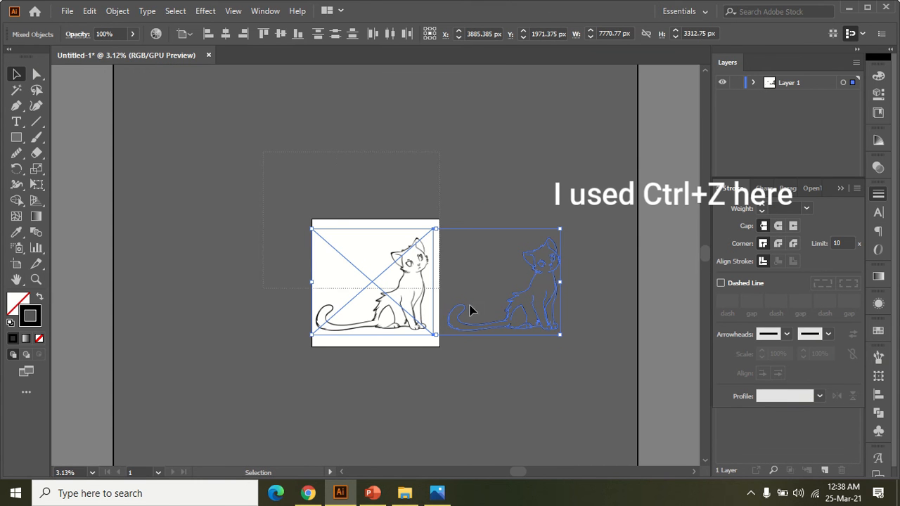
Move the reference image and traced cat together so the traced cat sits on the artboard, and deselect them
mouse_move(397, 304)
left_mouse_down()
mouse_move(262, 306)
mouse_move(265, 296)
left_mouse_up()
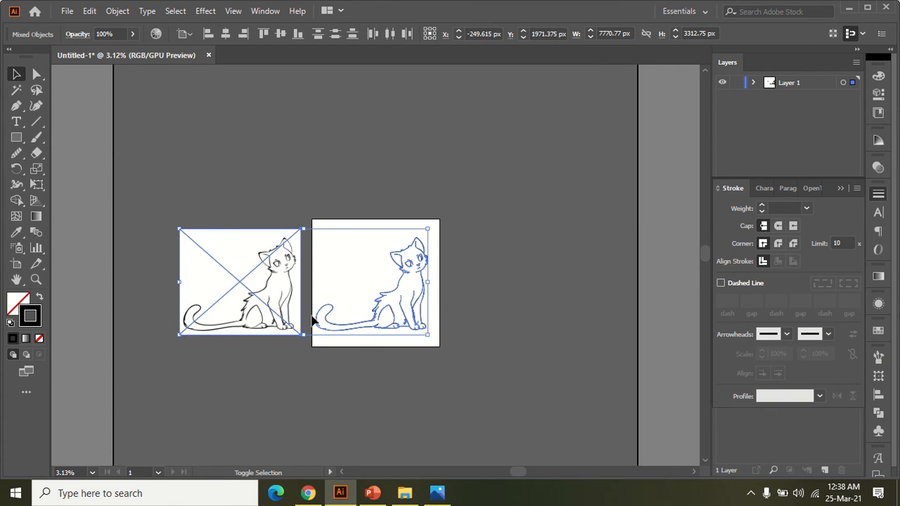
left_click(417, 368)
Examine the traced cat's line quality up close and compare its face and body strokes with the reference image
scroll(420, 304, "up", 4)
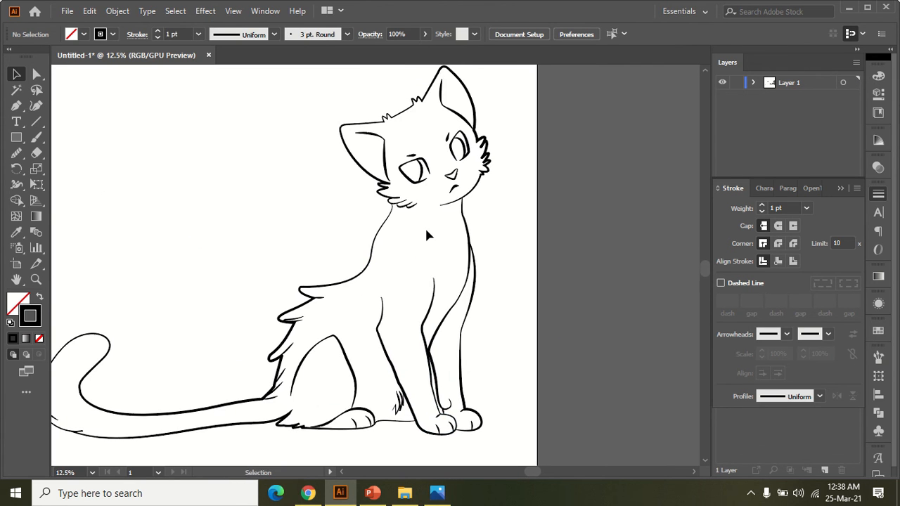
scroll(426, 236, "down", 3)
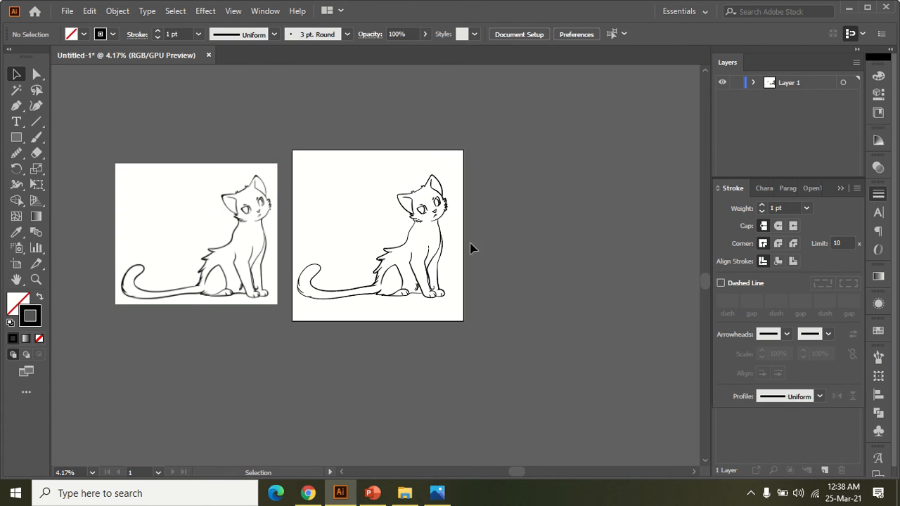
scroll(169, 305, "up", 2)
left_click_drag(558, 289, 356, 398)
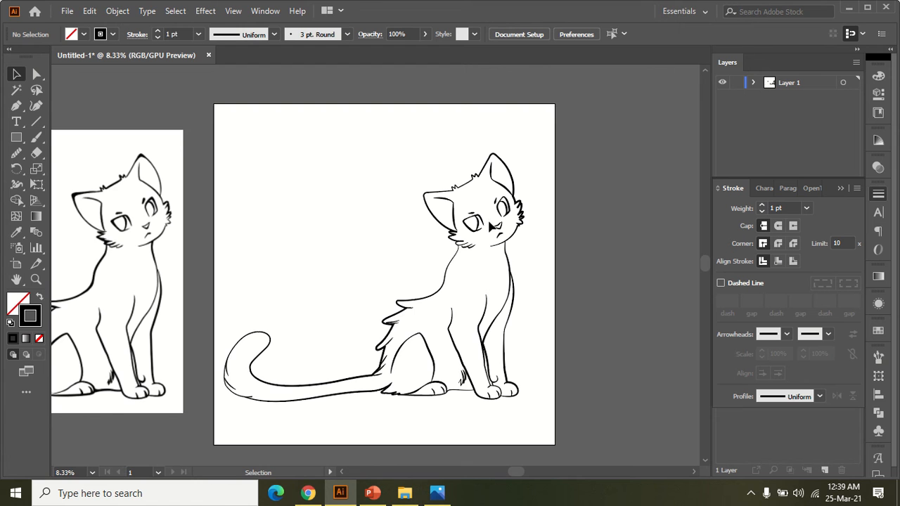
scroll(492, 227, "up", 8)
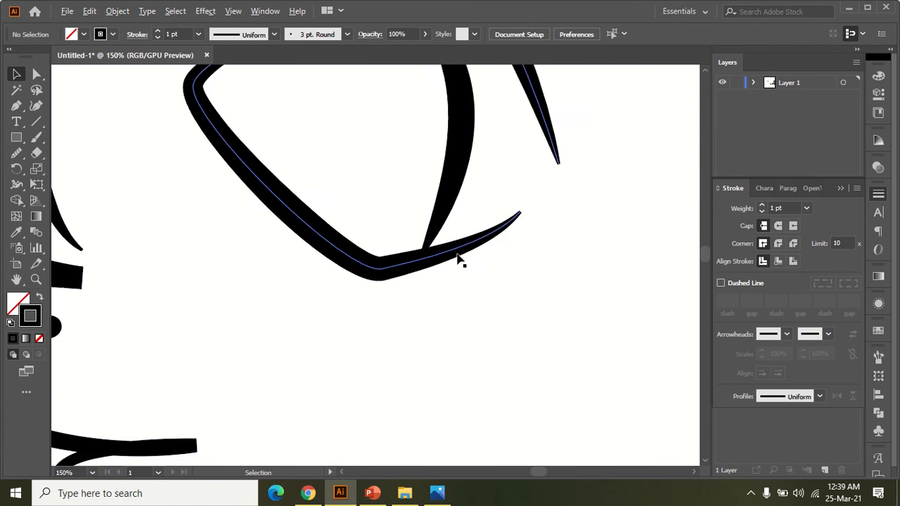
scroll(457, 260, "up", 8)
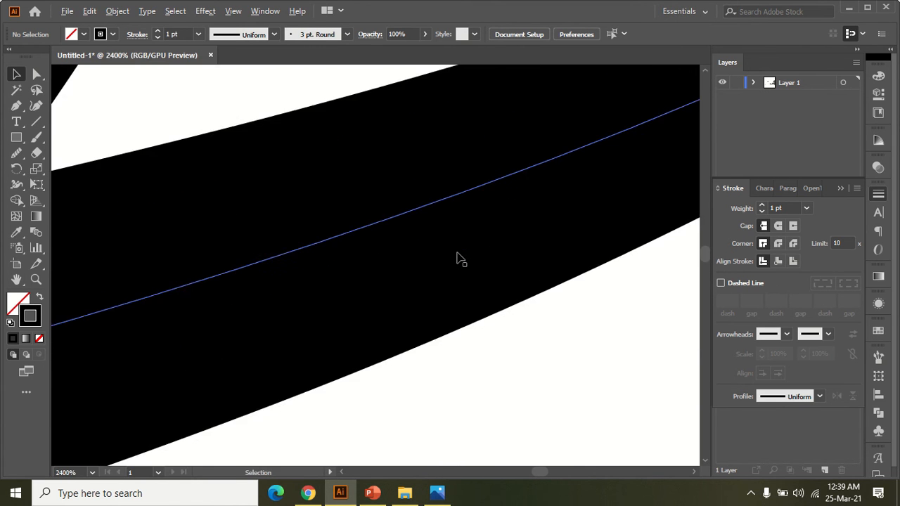
scroll(457, 259, "down", 10)
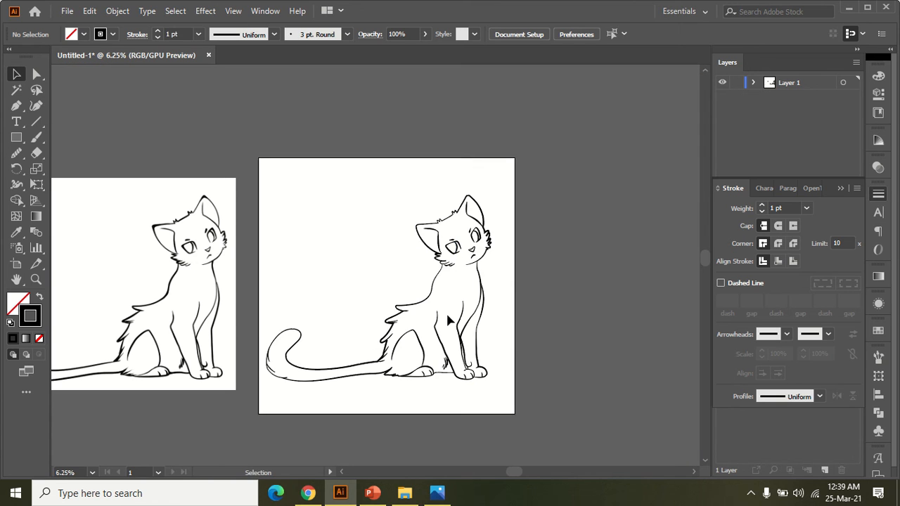
scroll(337, 358, "up", 1)
left_click(295, 305)
key("ctrl+plus")
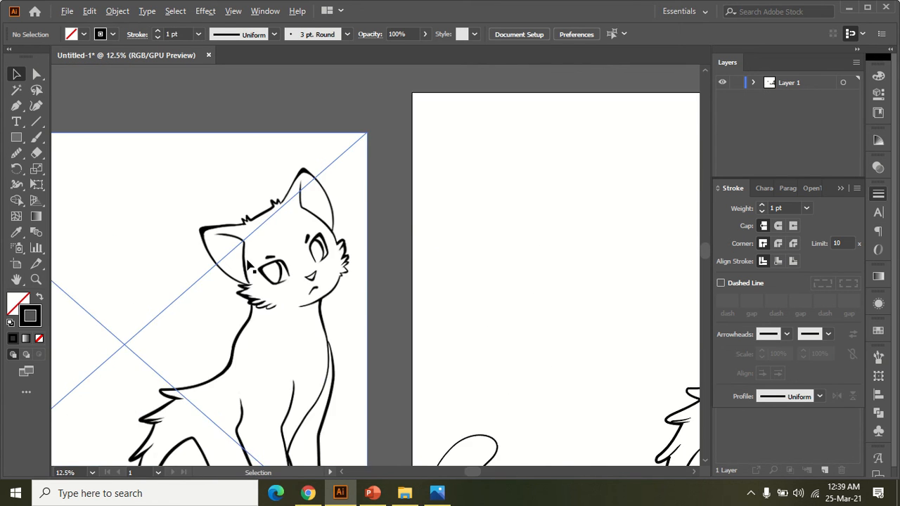
scroll(247, 265, "up", 1)
scroll(148, 345, "left", 3)
scroll(148, 345, "right", 3)
Set the stroke weight of the curved inner lines in both eyes to 15 pt and deselect them
scroll(396, 276, "up", 1)
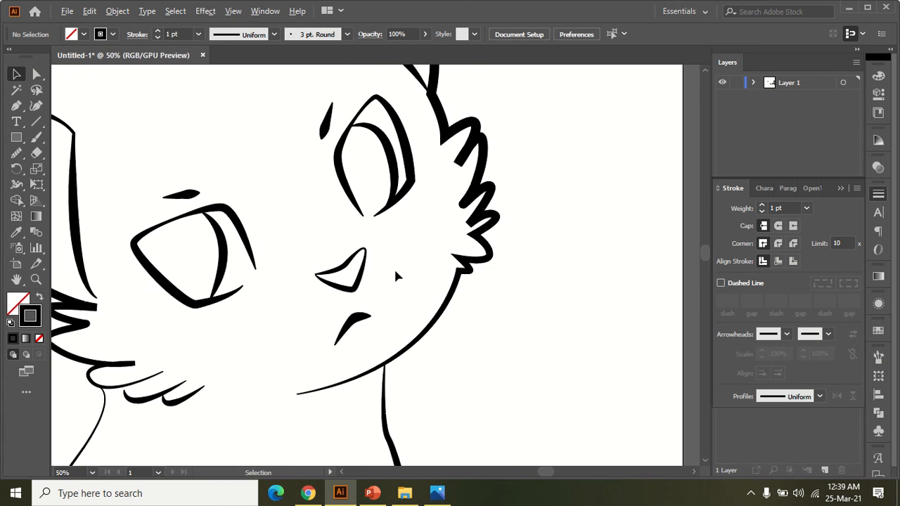
left_click(218, 258)
left_click(390, 172, "shift")
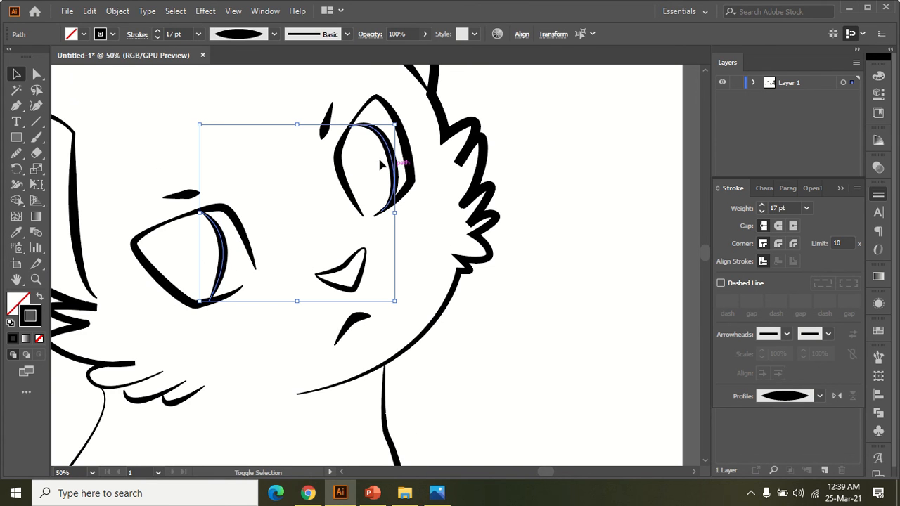
left_click(156, 37)
left_click(156, 37)
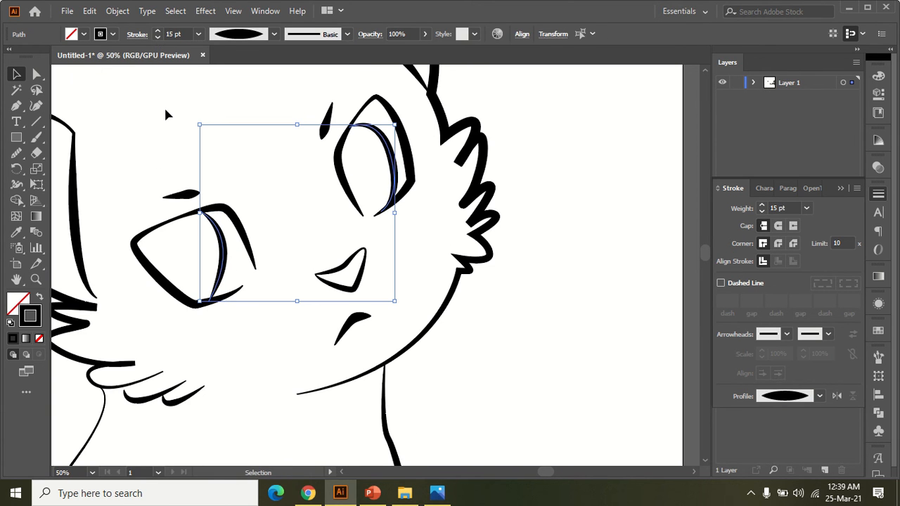
left_click(164, 105)
Delete the linked reference image beside the artboard, keeping only the traced cat
scroll(164, 106, "down", 4)
left_click_drag(273, 202, 302, 217)
scroll(301, 217, "down", 2)
scroll(332, 270, "left", 2)
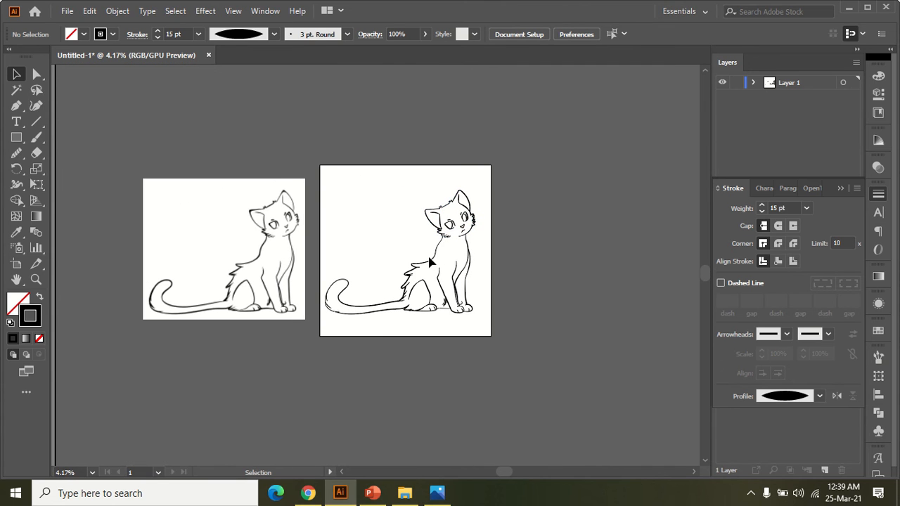
scroll(331, 270, "up", 1)
left_click(206, 261)
key("Delete")
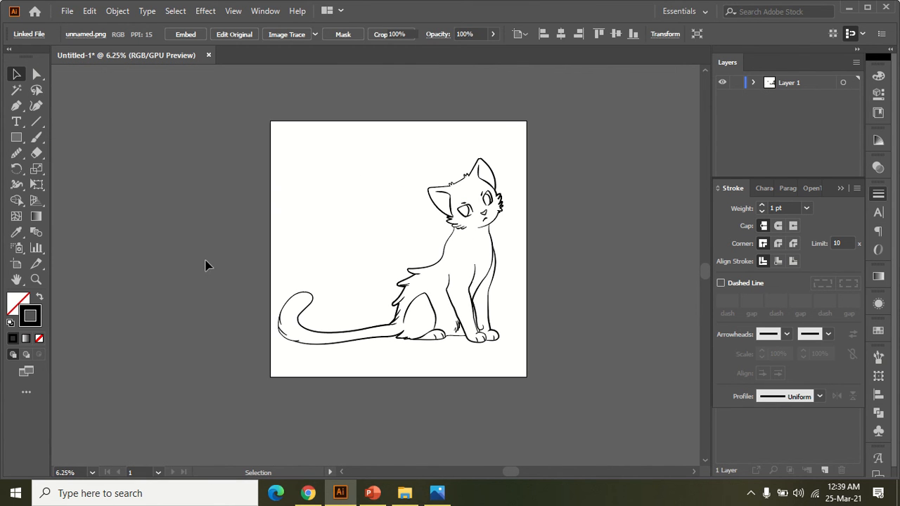
Preview the original reference image unnamed.png that is open in Photos
mouse_move(445, 498)
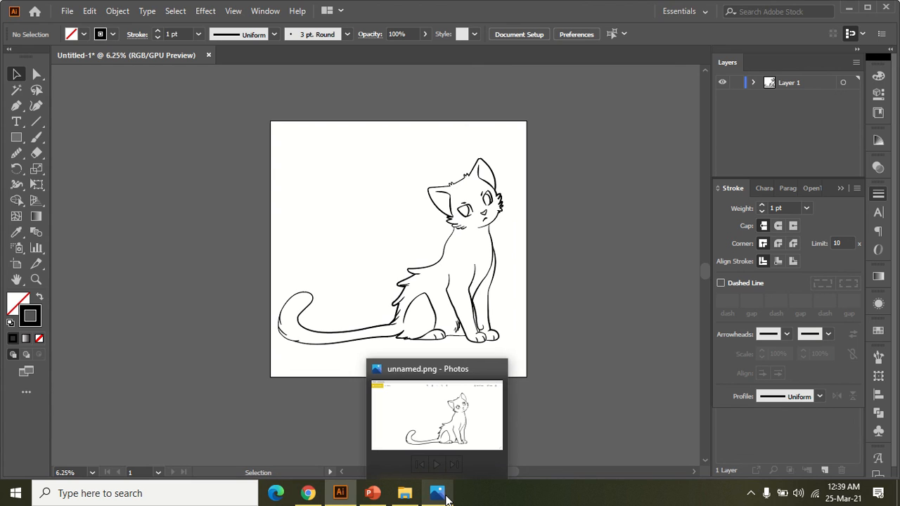